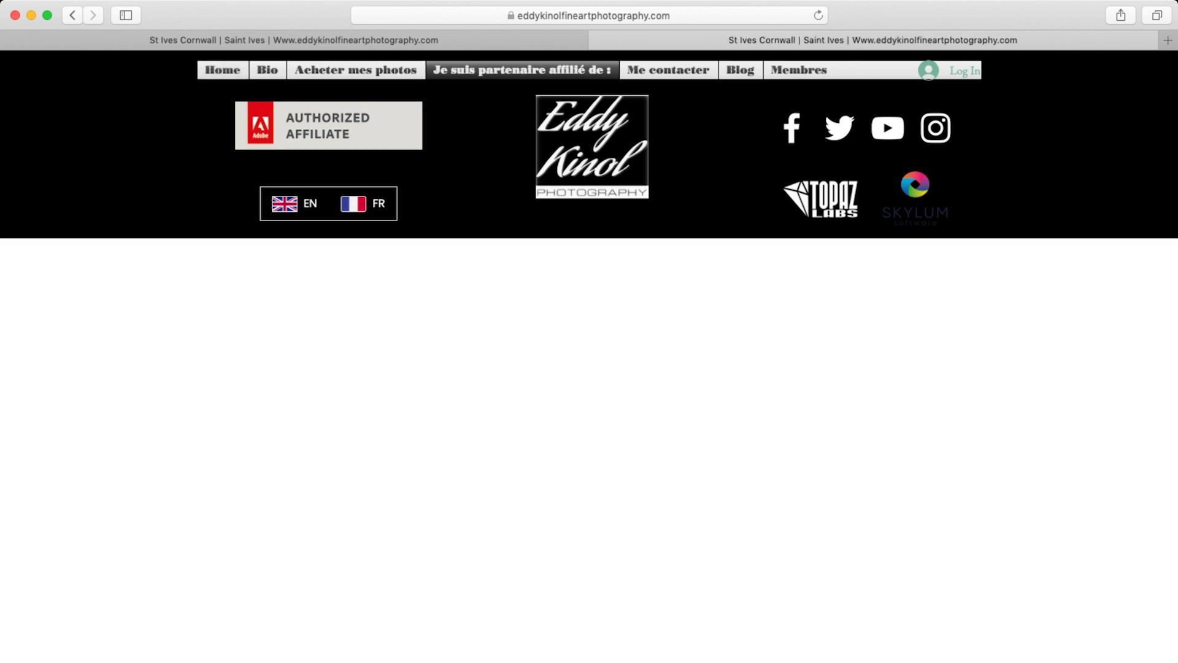
Look through the framed landscape photo gallery on the photography website's home page
scroll(589, 368, down, 10)
scroll(589, 368, up, 10)
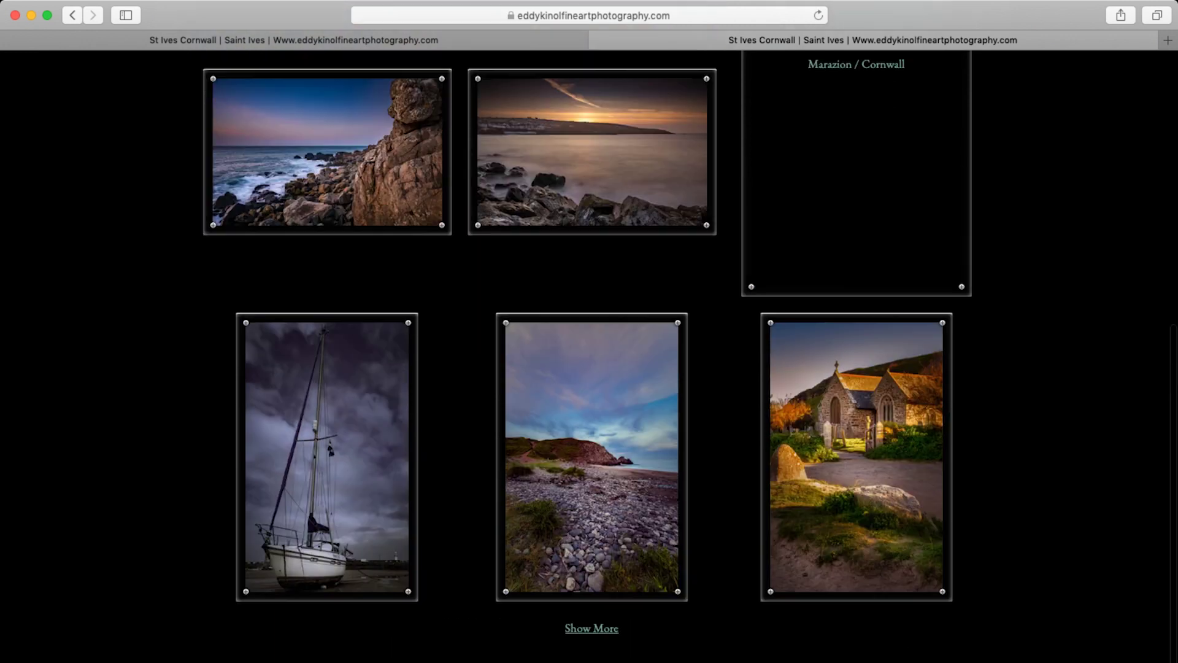
scroll(589, 356, up, 1)
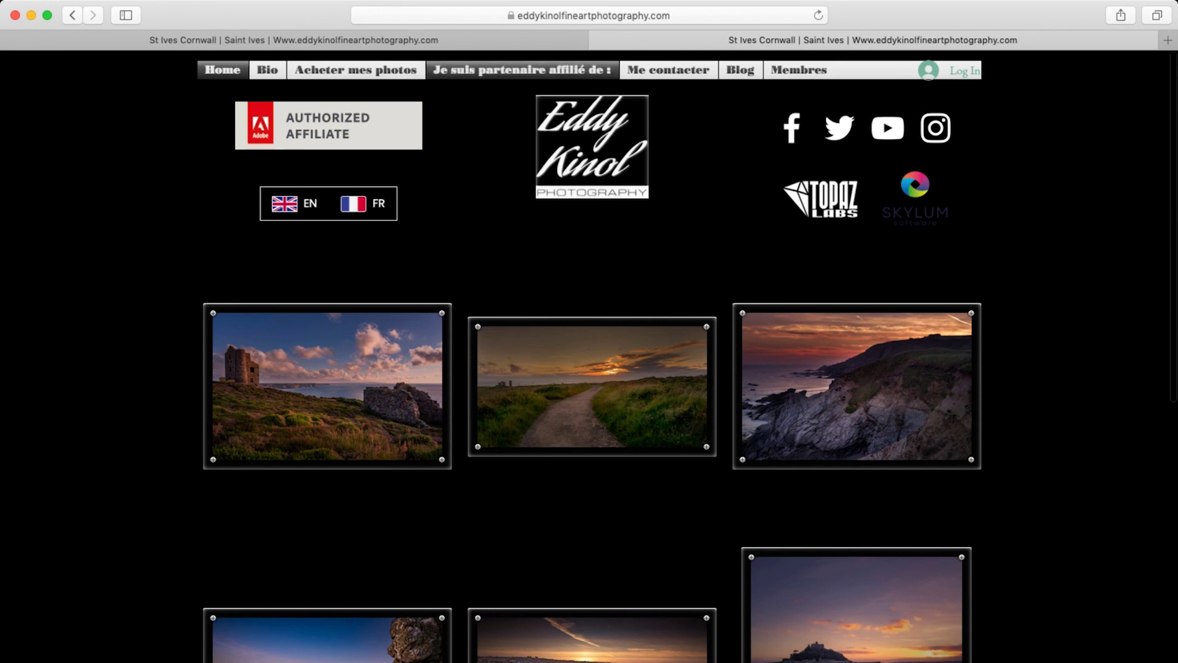
Open the affiliate partner page, review its Topaz, Adobe and Skylum software offers and coupon instructions, and return to the home page
click(523, 70)
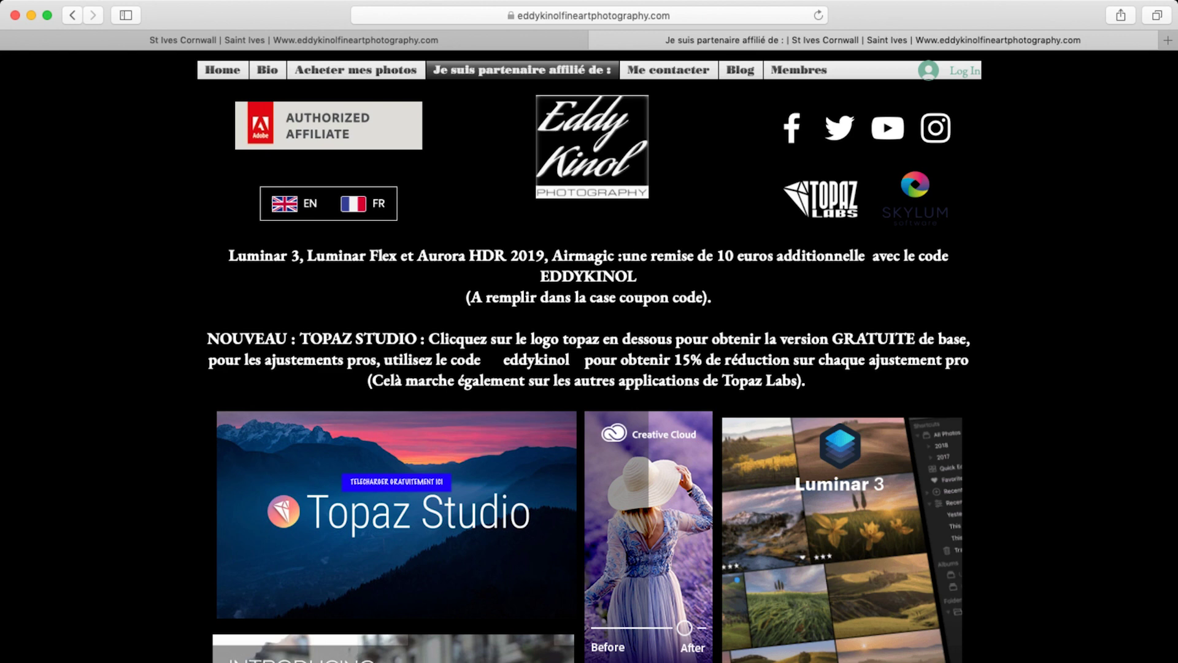
scroll(590, 369, down, 10)
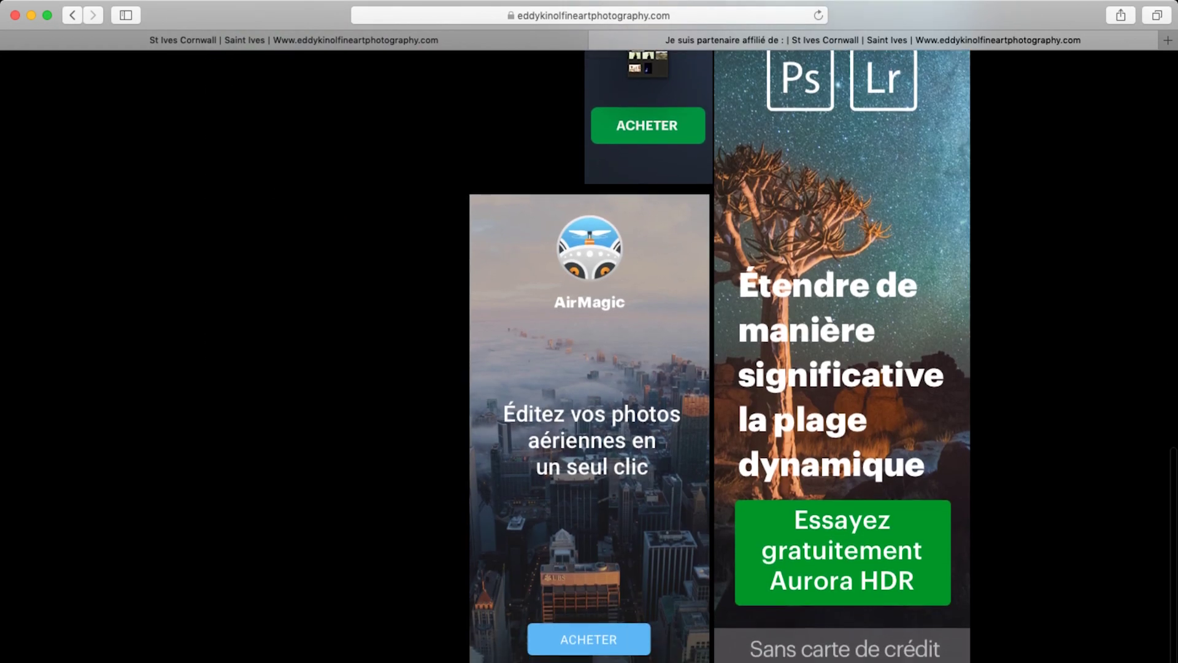
scroll(590, 368, up, 15)
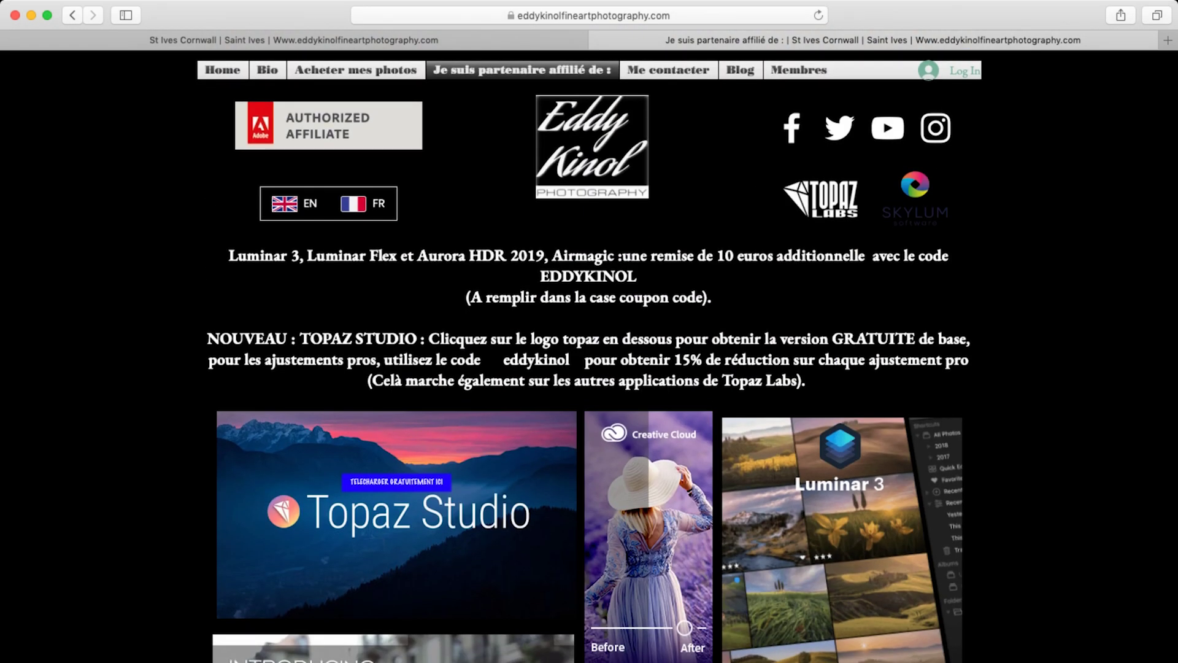
scroll(589, 368, down, 3)
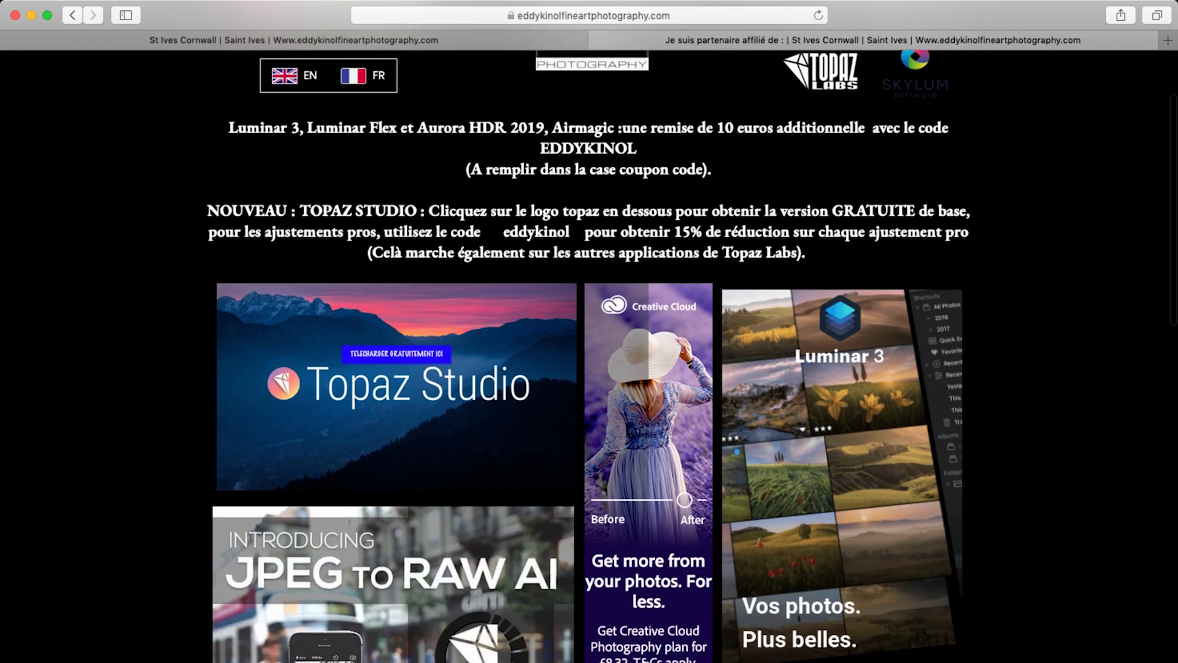
scroll(590, 368, down, 20)
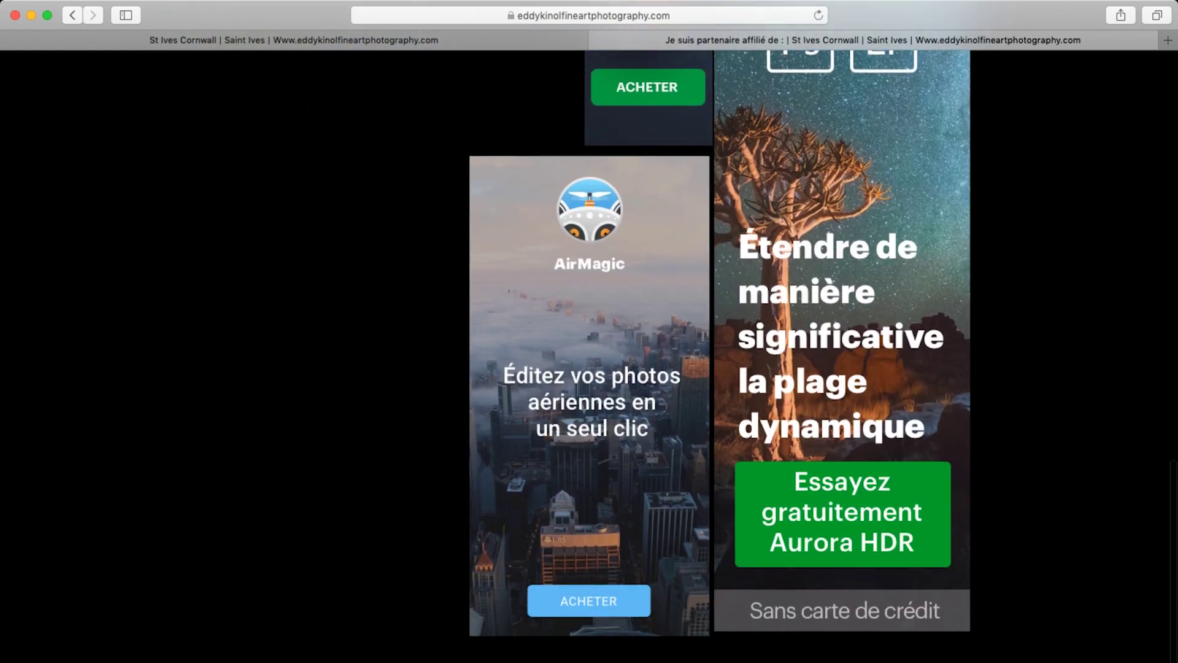
scroll(590, 368, up, 10)
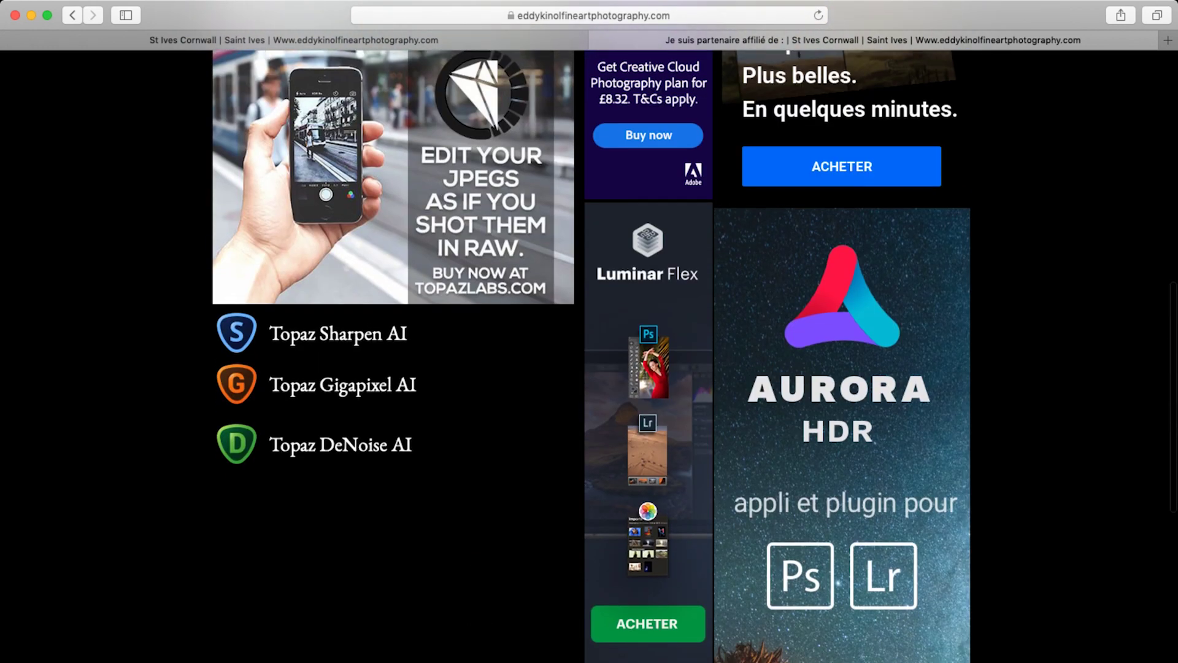
scroll(589, 368, up, 9)
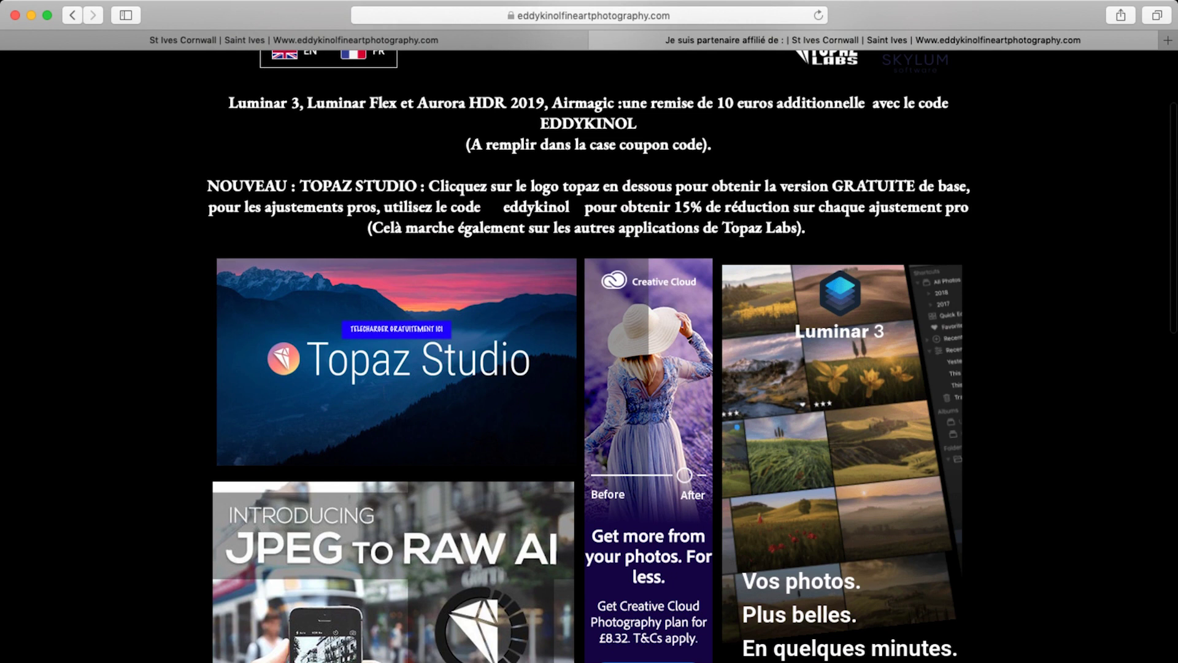
scroll(590, 368, down, 3)
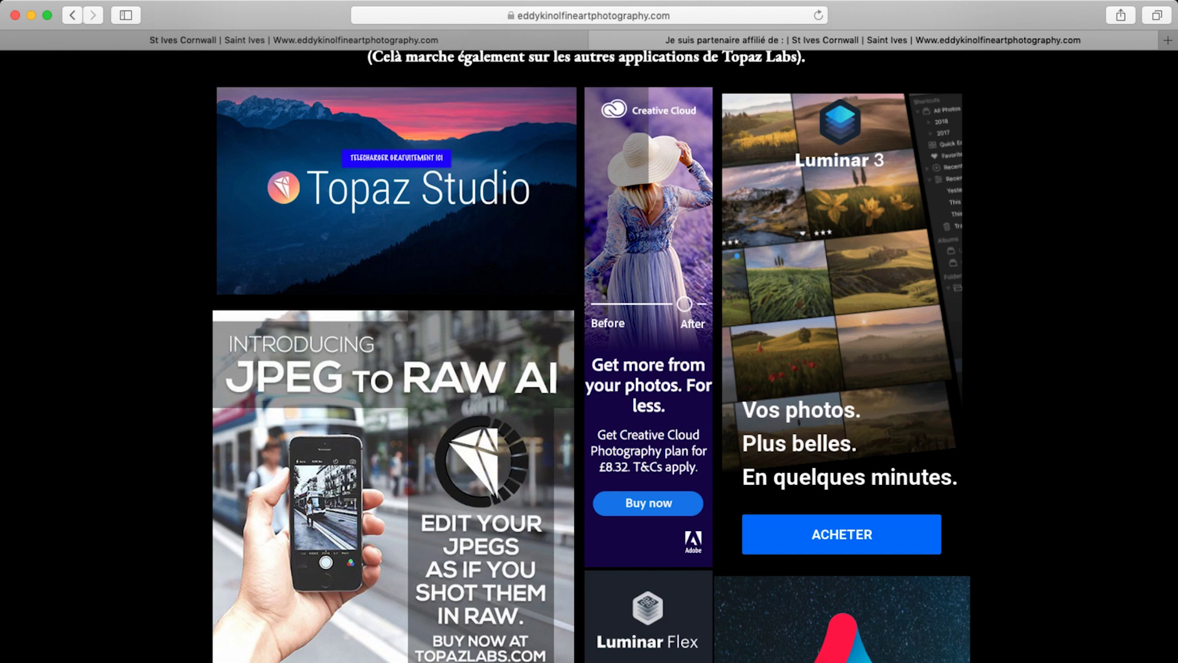
scroll(589, 356, down, 3)
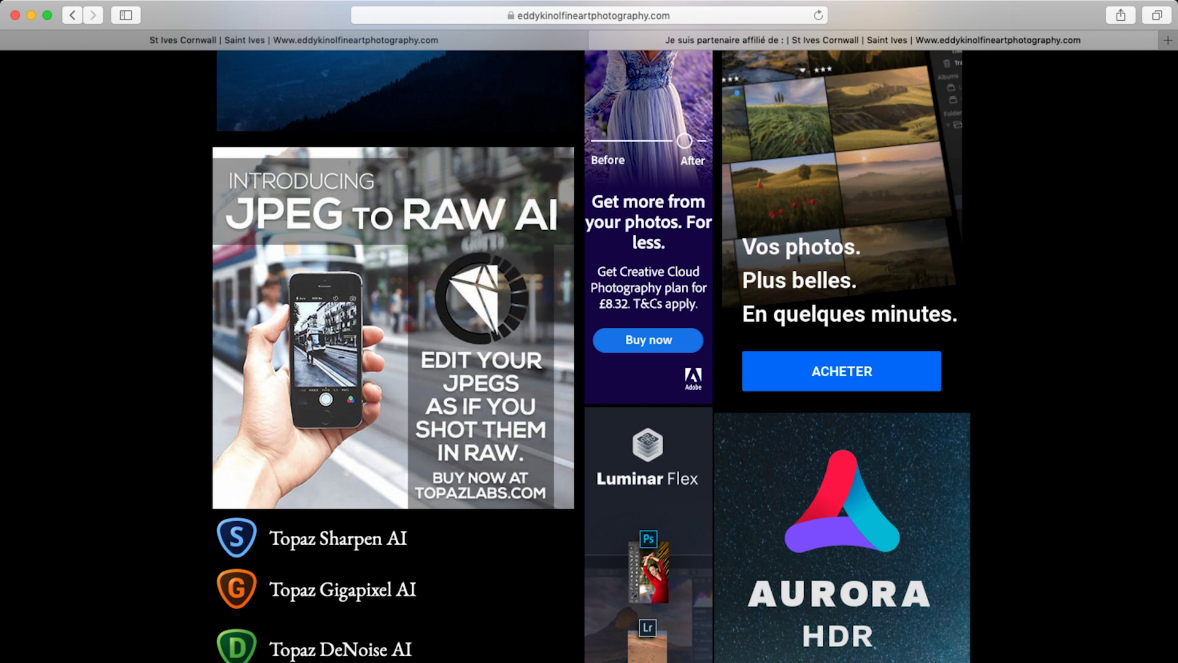
scroll(589, 356, up, 3)
scroll(589, 356, down, 4)
scroll(589, 356, up, 2)
scroll(589, 355, up, 5)
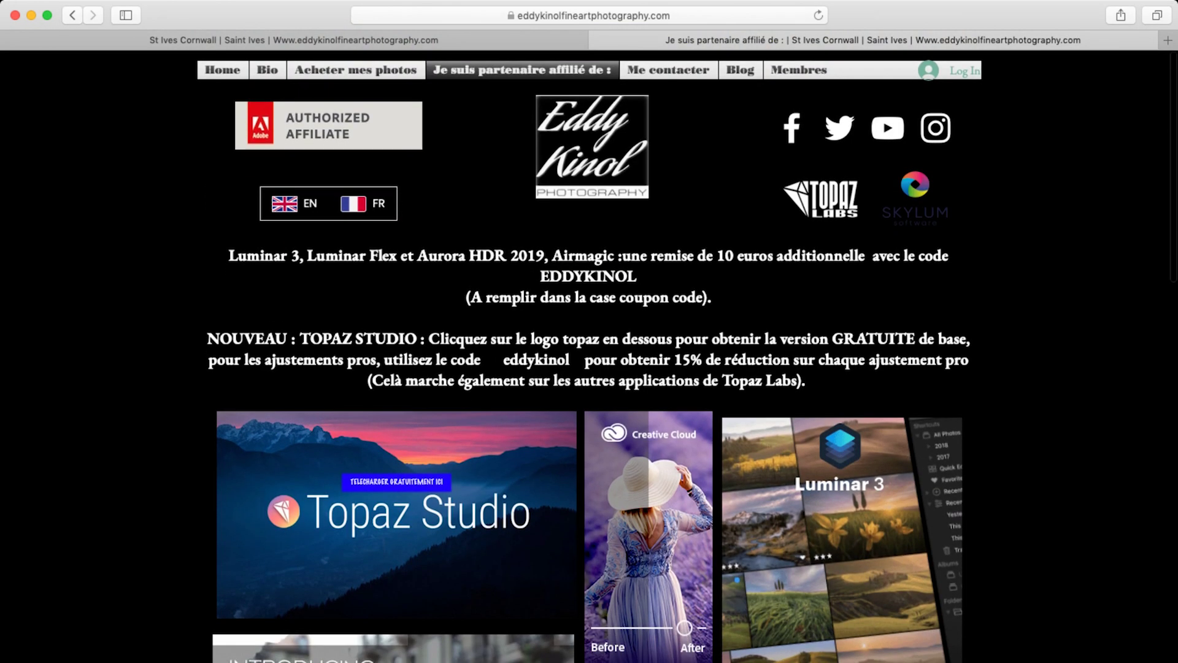
scroll(589, 356, down, 1)
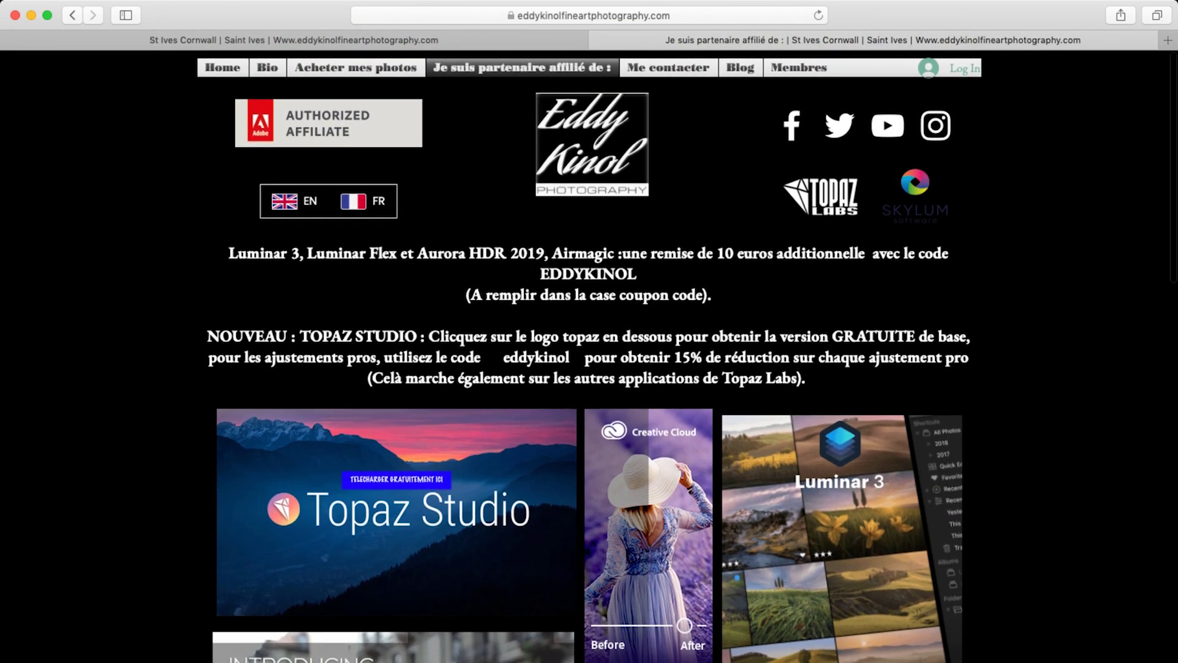
scroll(590, 356, down, 1)
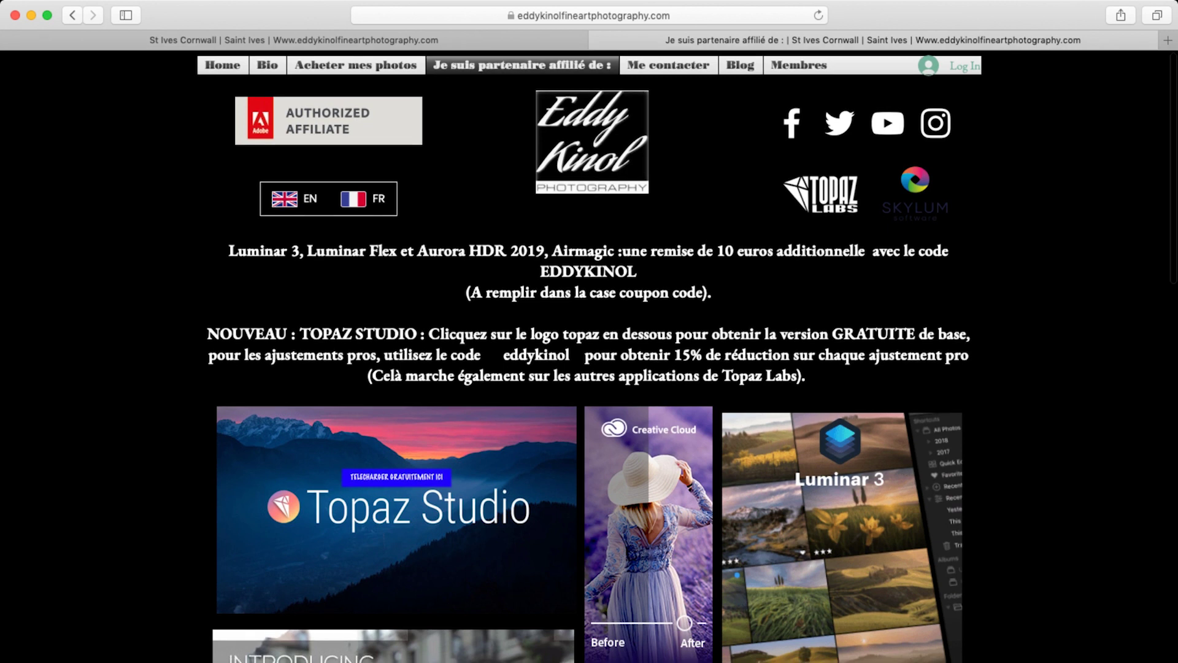
click(222, 64)
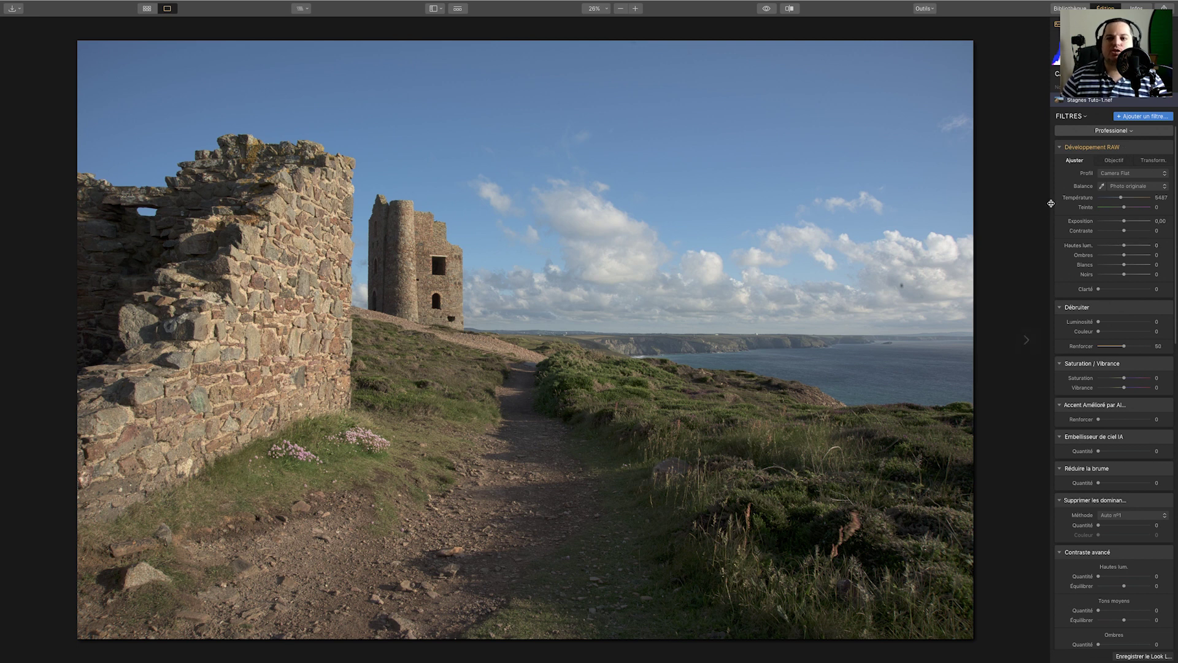
In Luminar 3, enable the RAW lens auto-corrections for lens distortion, chromatic aberration and fringe removal
click(1113, 160)
click(1080, 183)
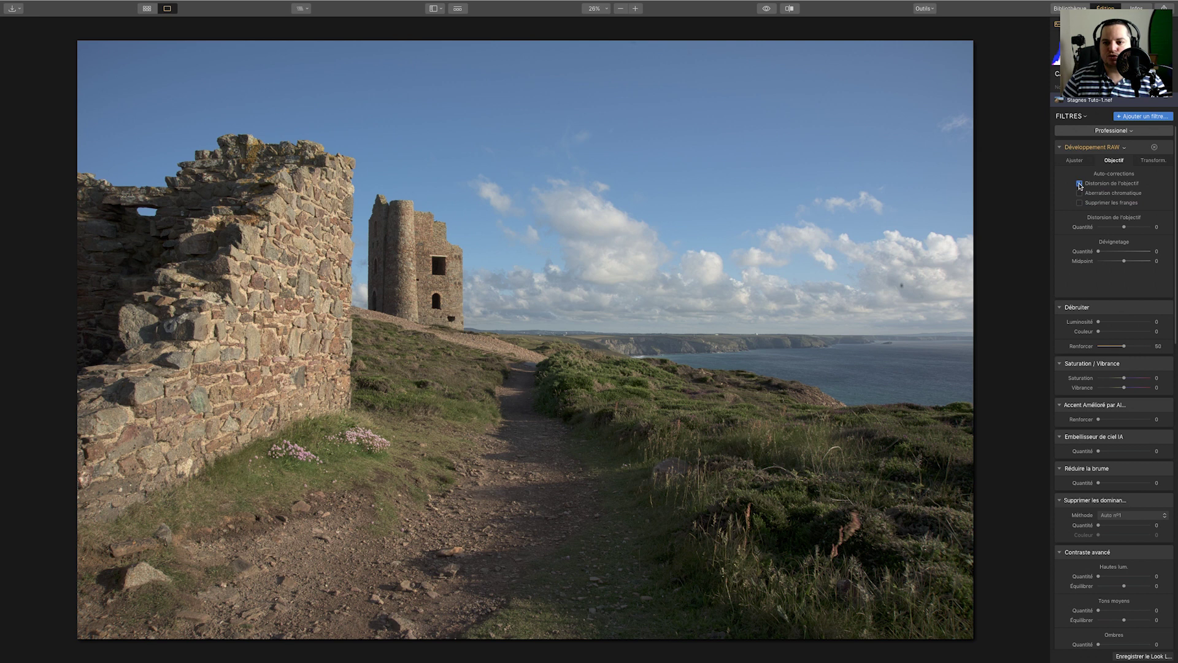
click(1080, 193)
click(1081, 202)
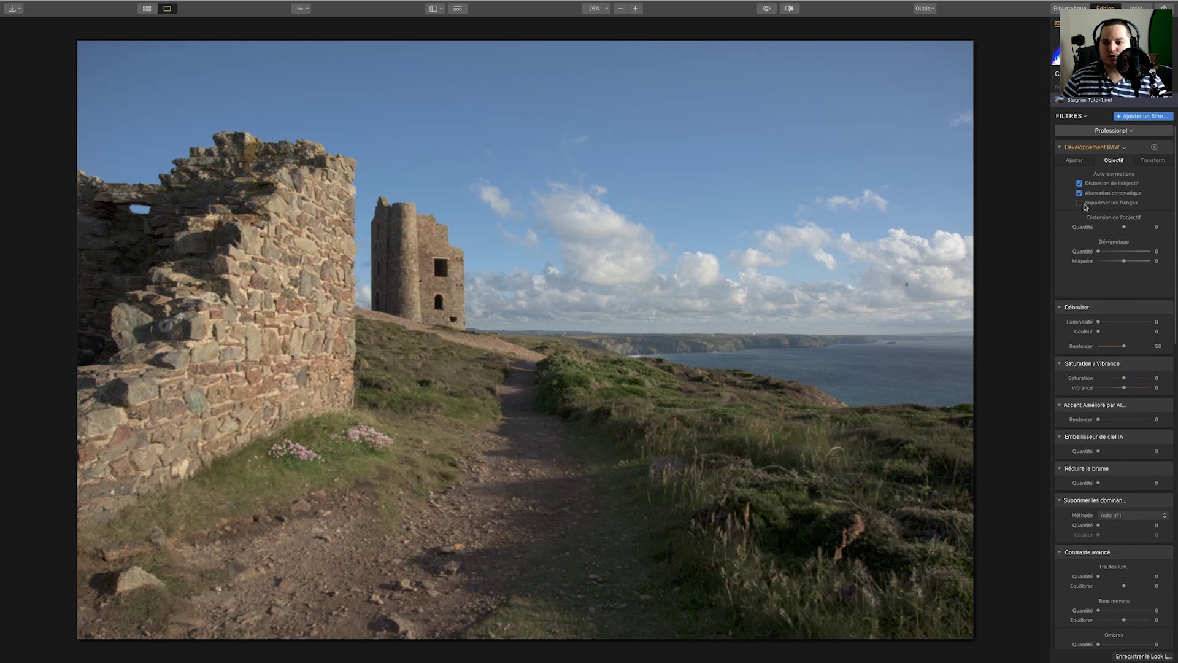
Review the camera profiles available in the basic RAW adjustments and keep Camera Flat
click(1075, 162)
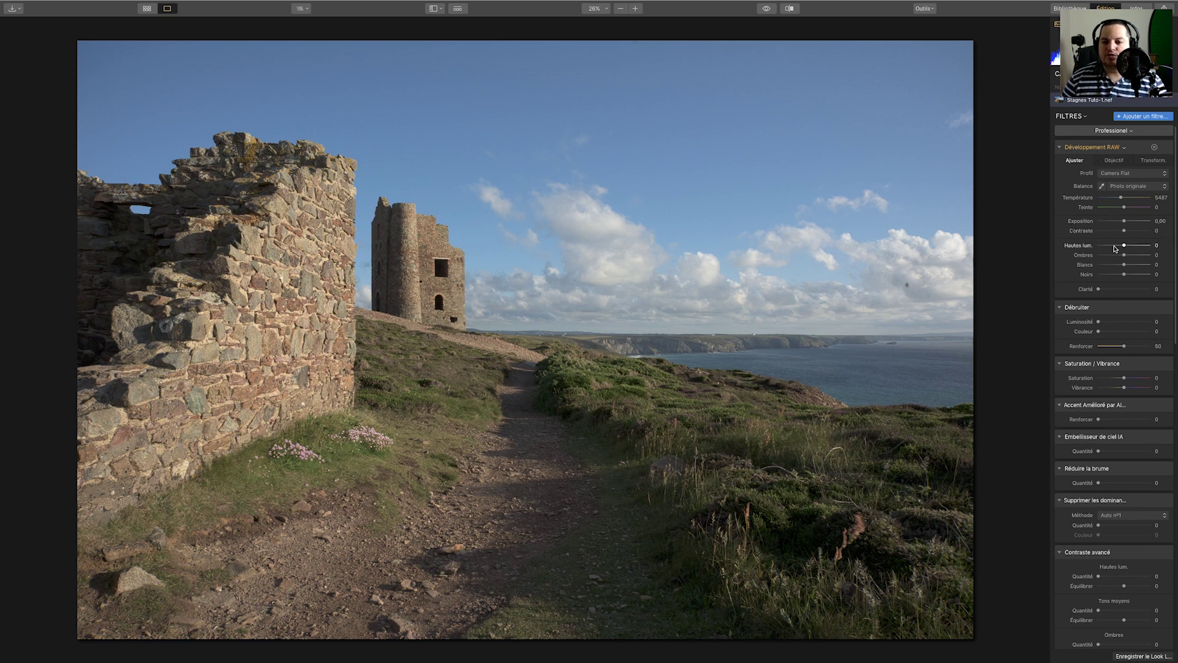
click(1124, 178)
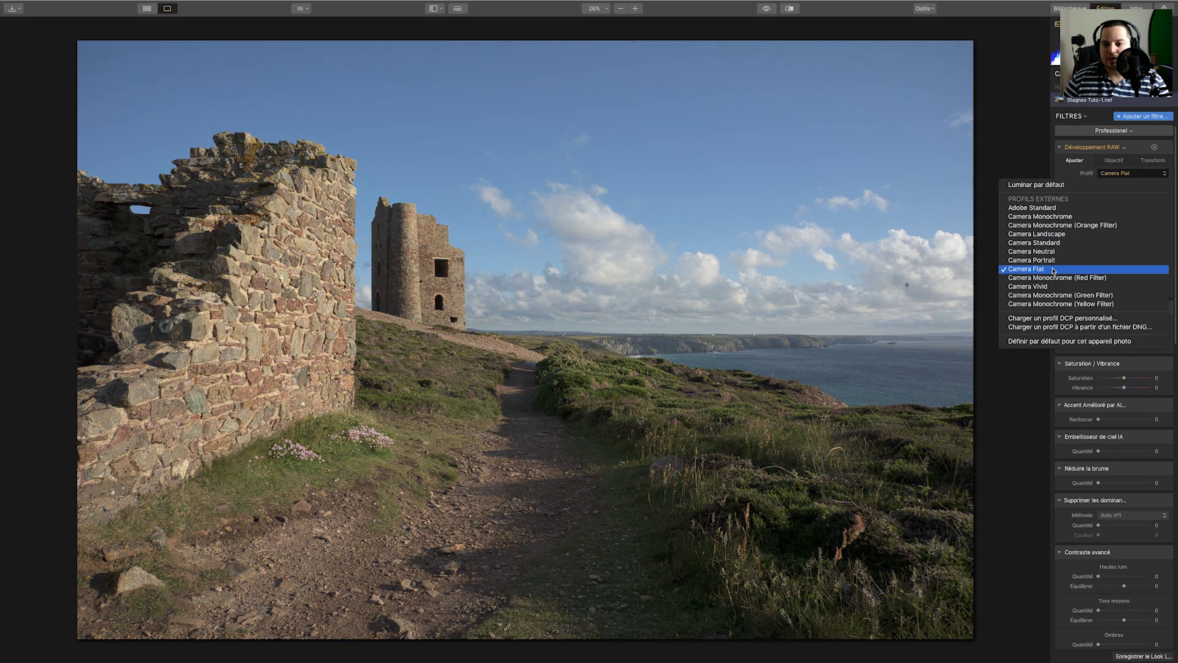
click(1068, 130)
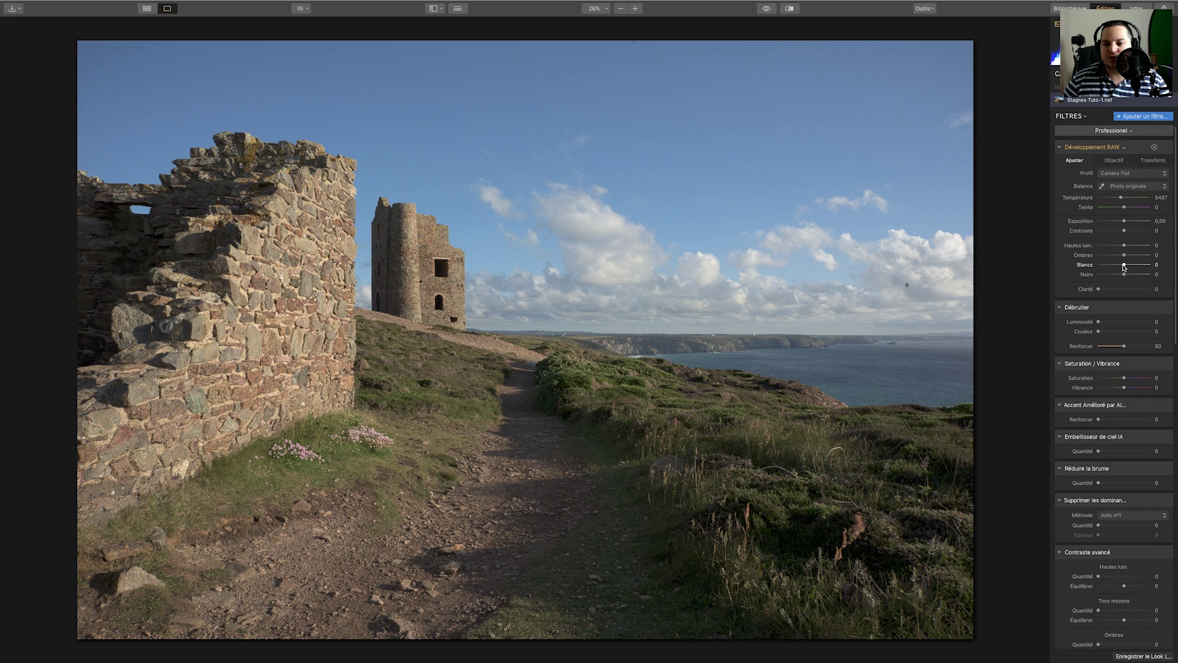
Balance the RAW tones by setting whites to 23, shadows to 67, highlights to -21 and blacks to -28
drag(1126, 265, 1132, 265)
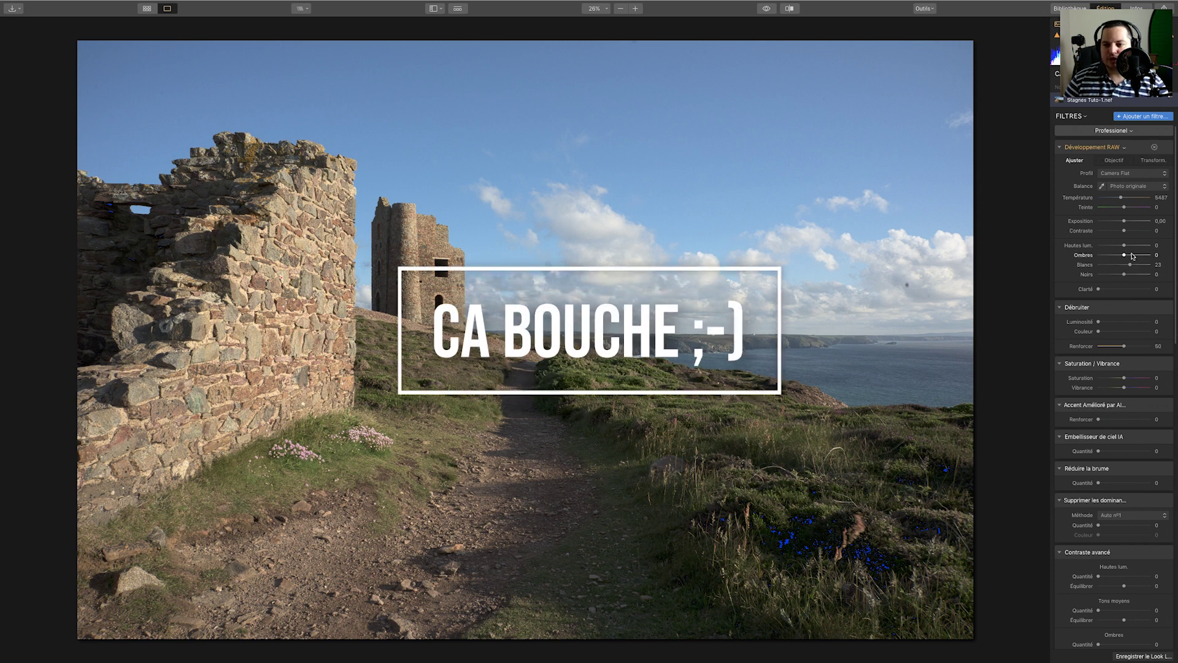
drag(1127, 256, 1146, 257)
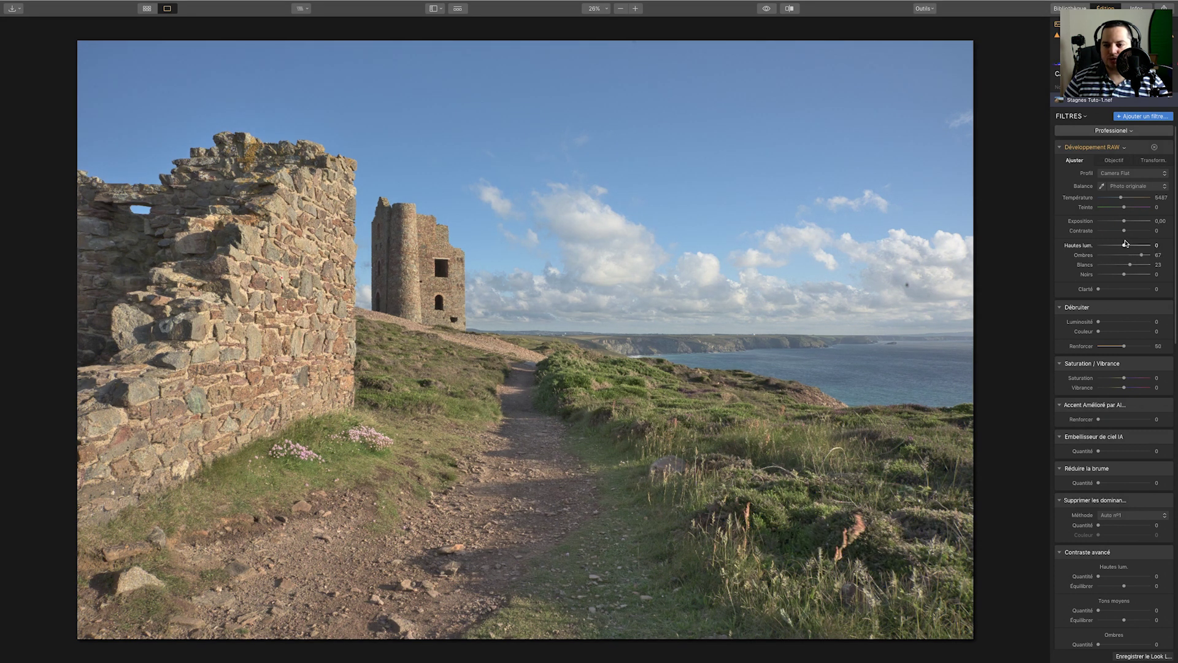
drag(1124, 247, 1119, 248)
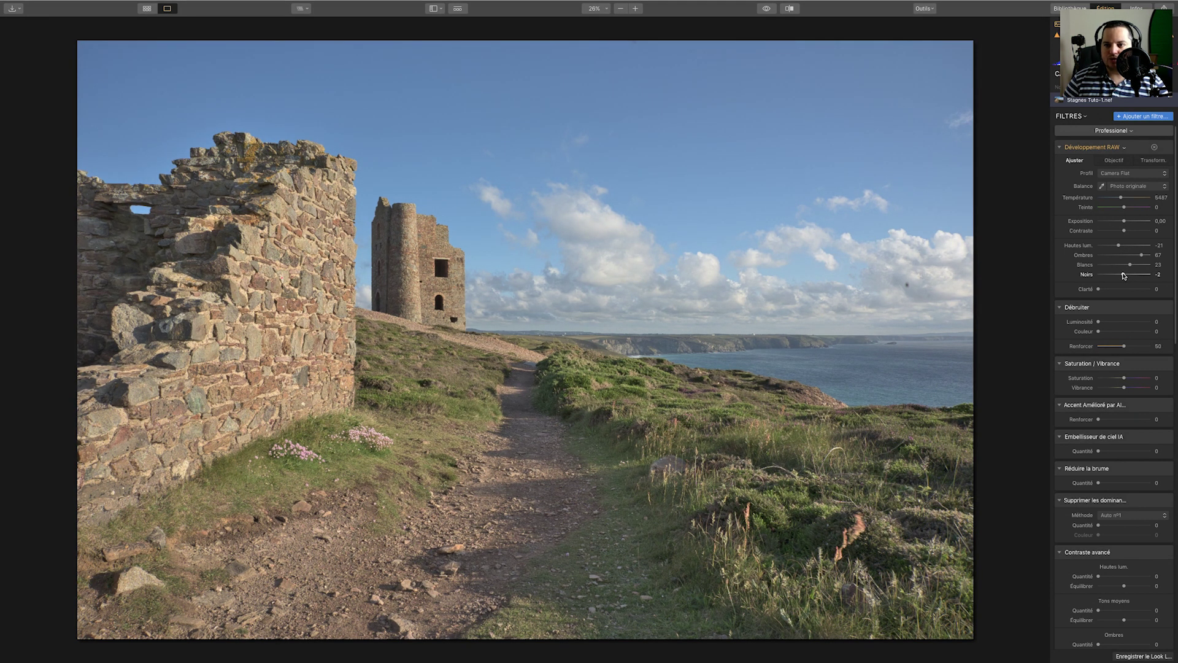
drag(1118, 275, 1117, 276)
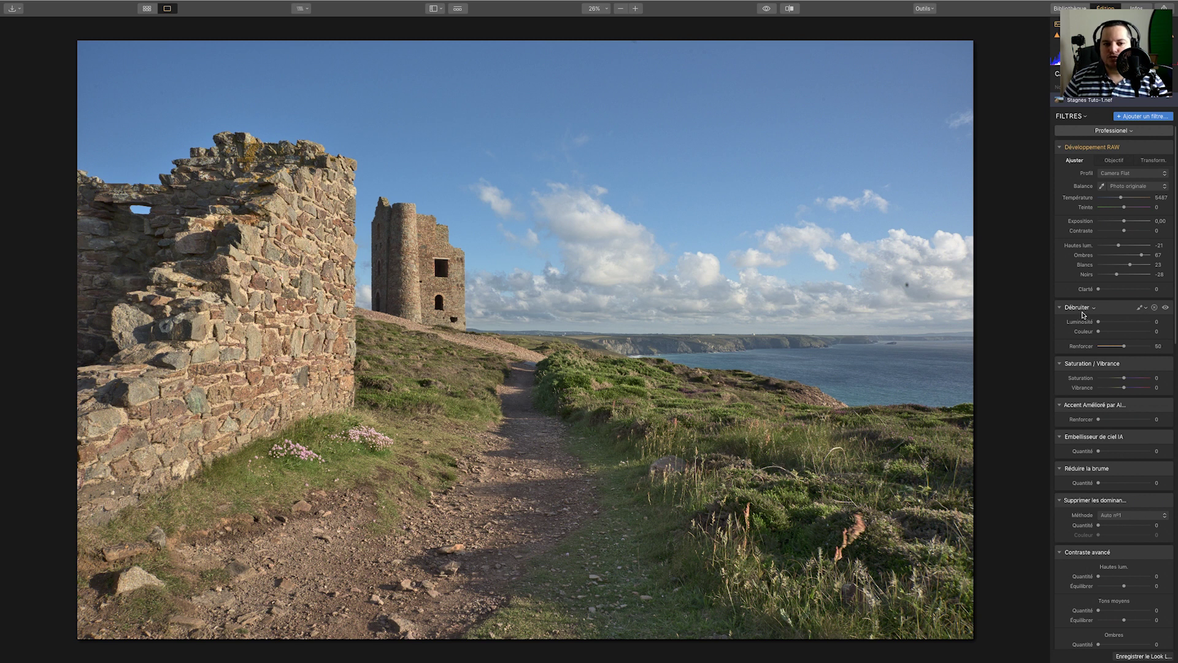
Compare the photo with its unedited version, and set the RAW clarity to 13 and contrast to 14
click(767, 9)
click(766, 10)
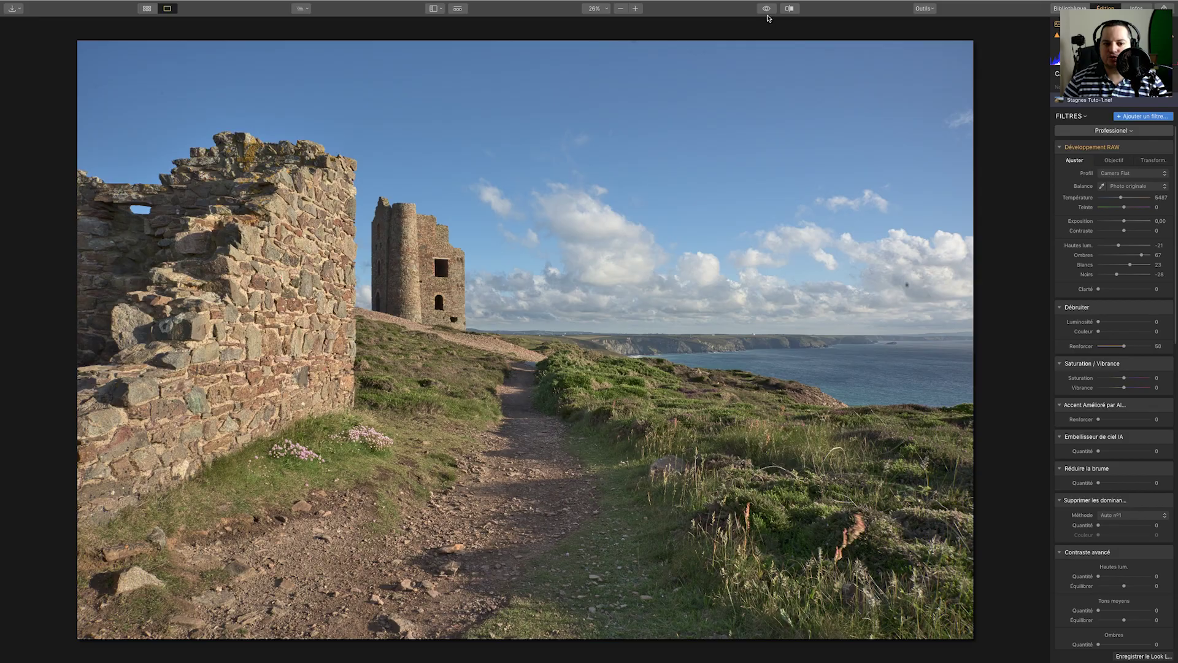
click(767, 10)
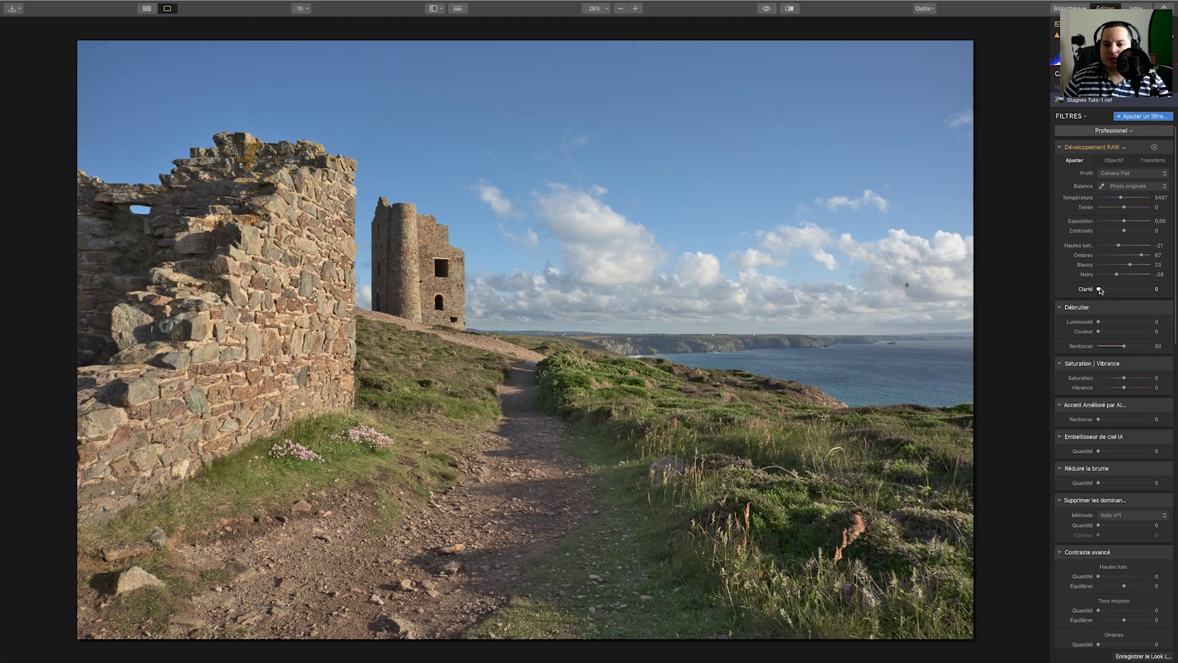
drag(1101, 291, 1107, 290)
drag(1125, 231, 1128, 233)
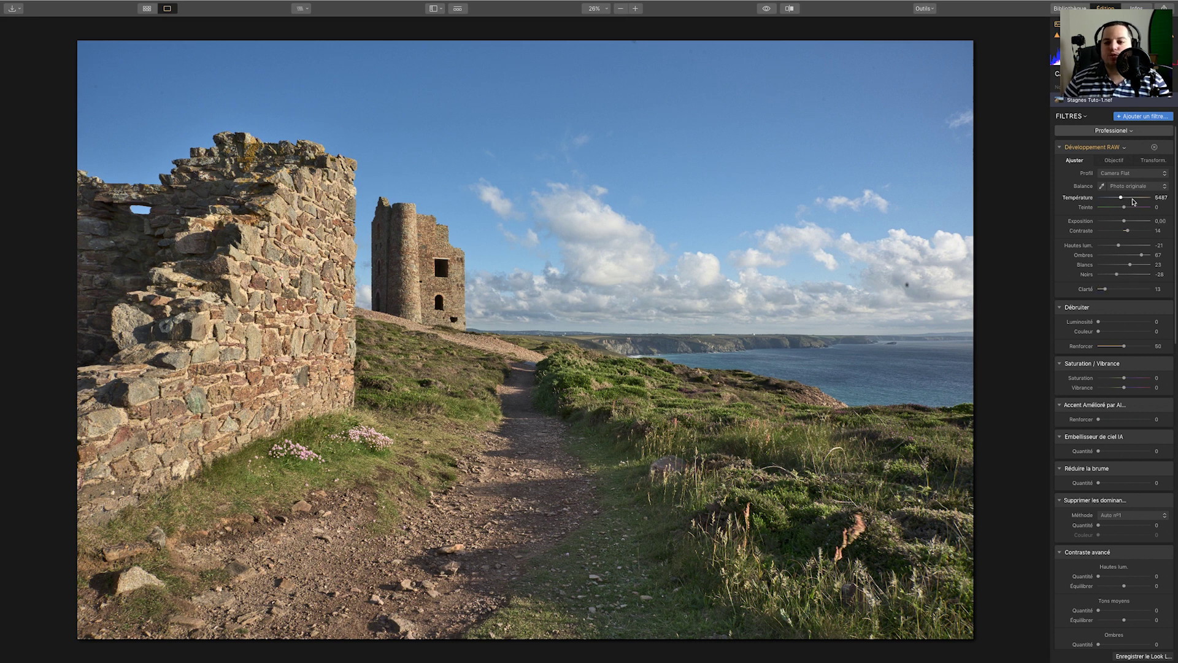
Sample the white balance from a cloud, and warm the photo to a temperature of 6934 with tint 10
click(1101, 185)
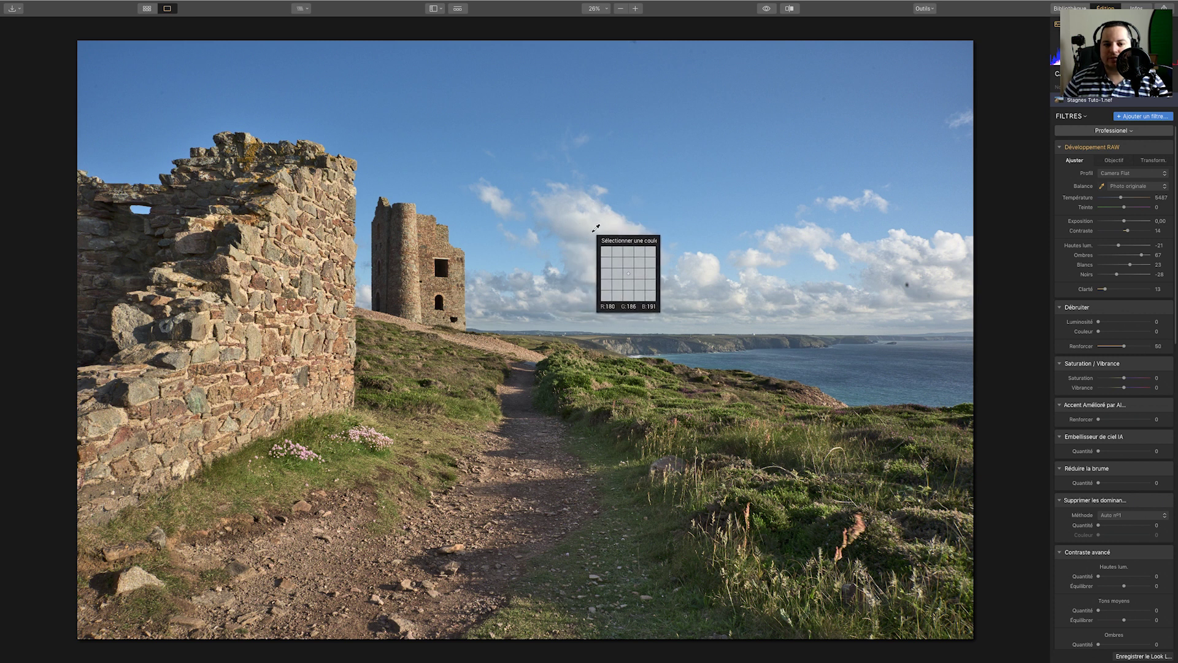
click(602, 230)
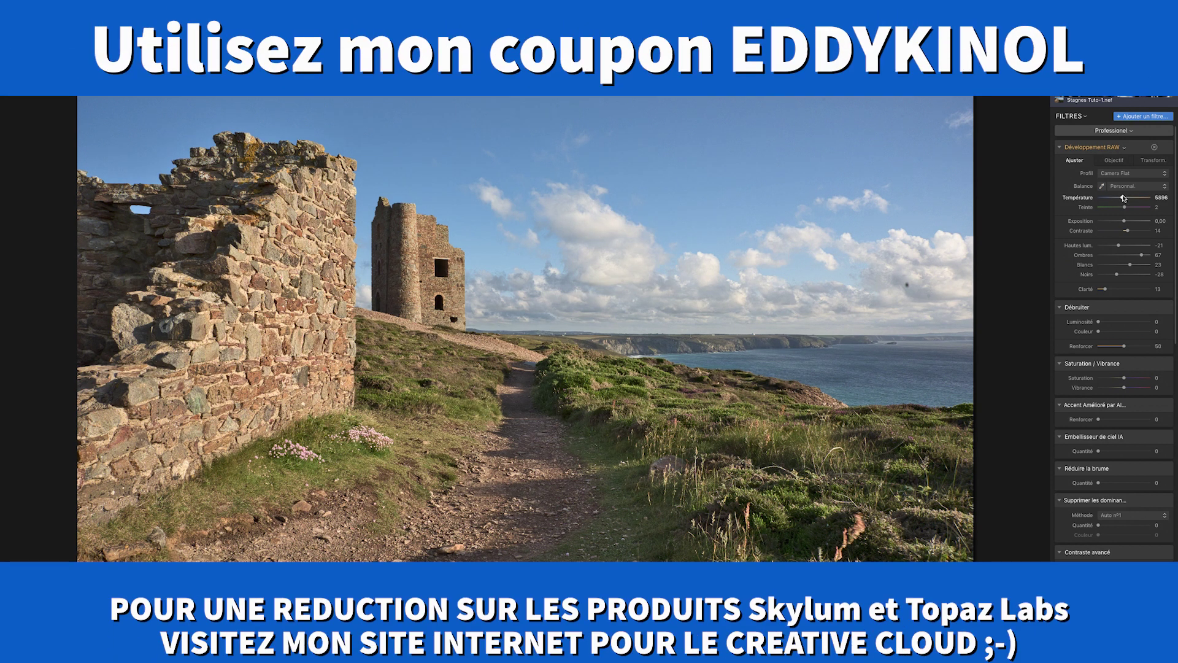
drag(1124, 197, 1126, 198)
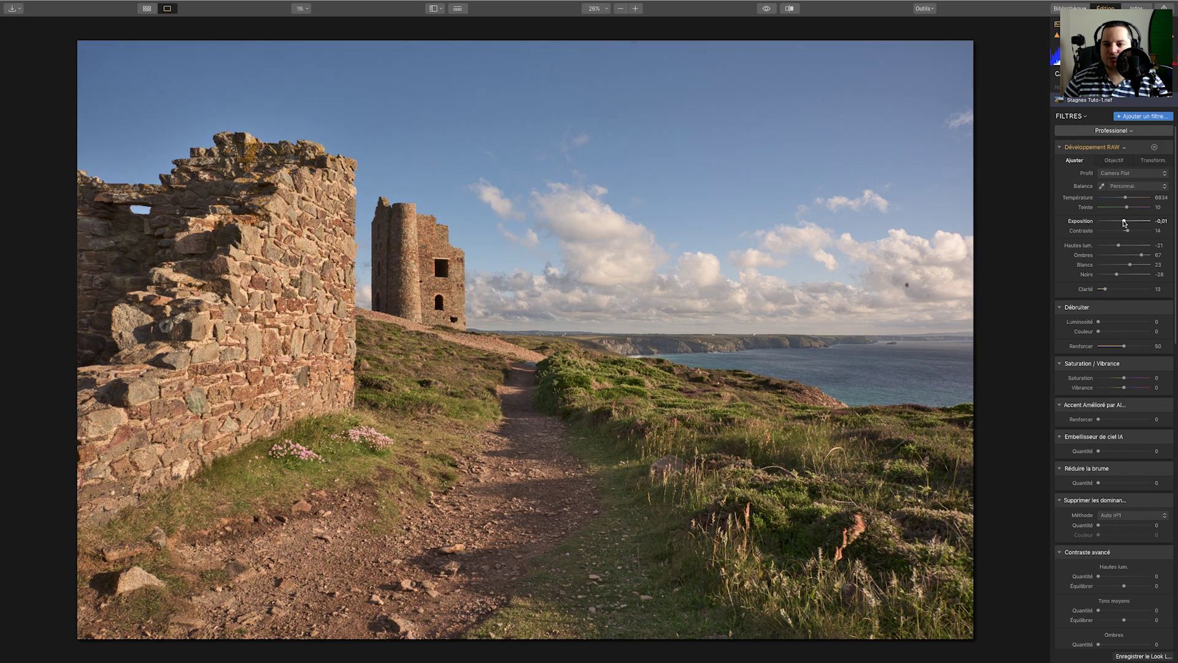
Lower the RAW exposure to -0.36 and set the AI sky enhancer amount to 38
drag(1125, 223, 1122, 222)
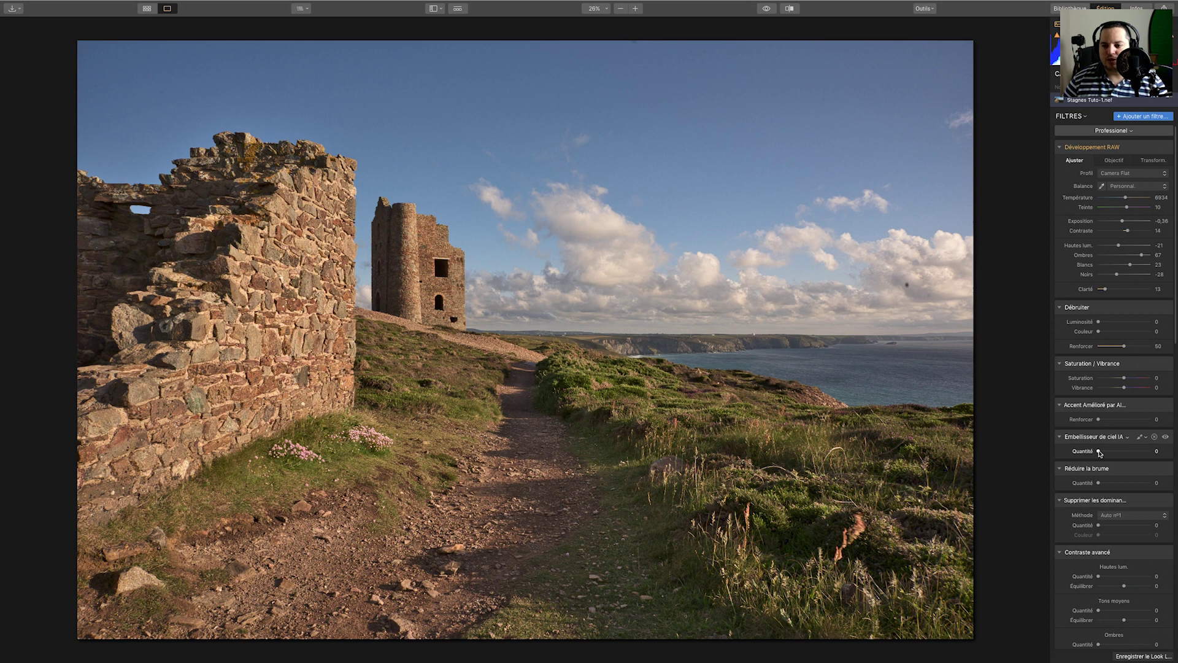
drag(1100, 451, 1121, 448)
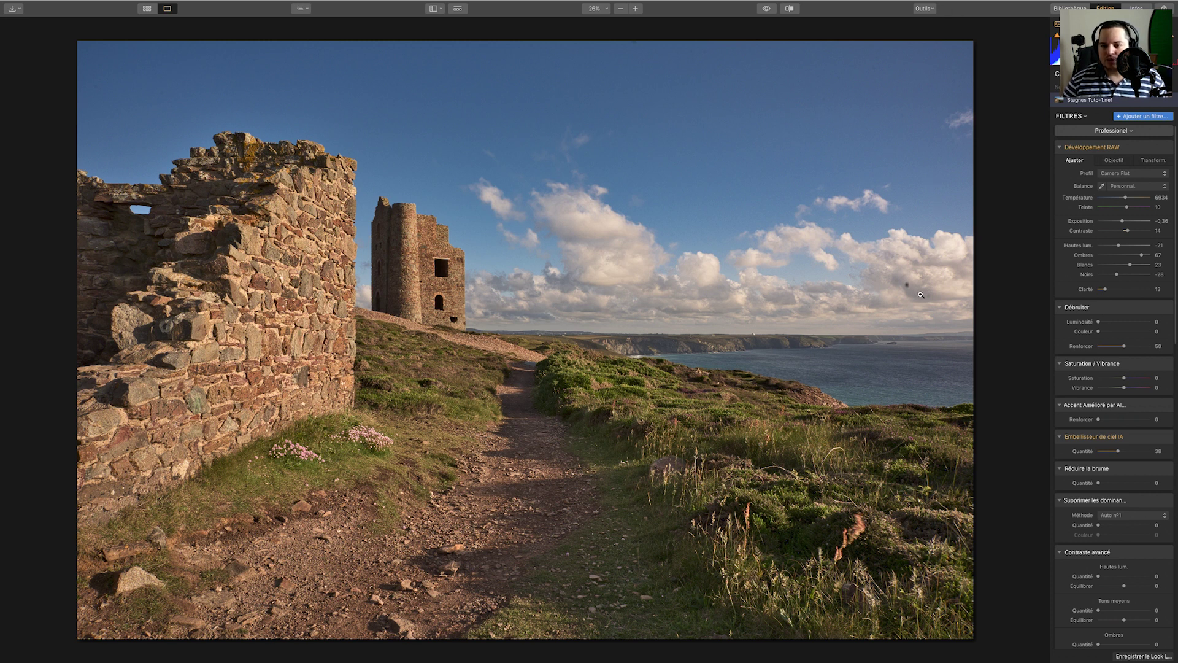
Retouch the dark spot in the clouds above the sea with the clone stamp tool
scroll(919, 297, up, 1)
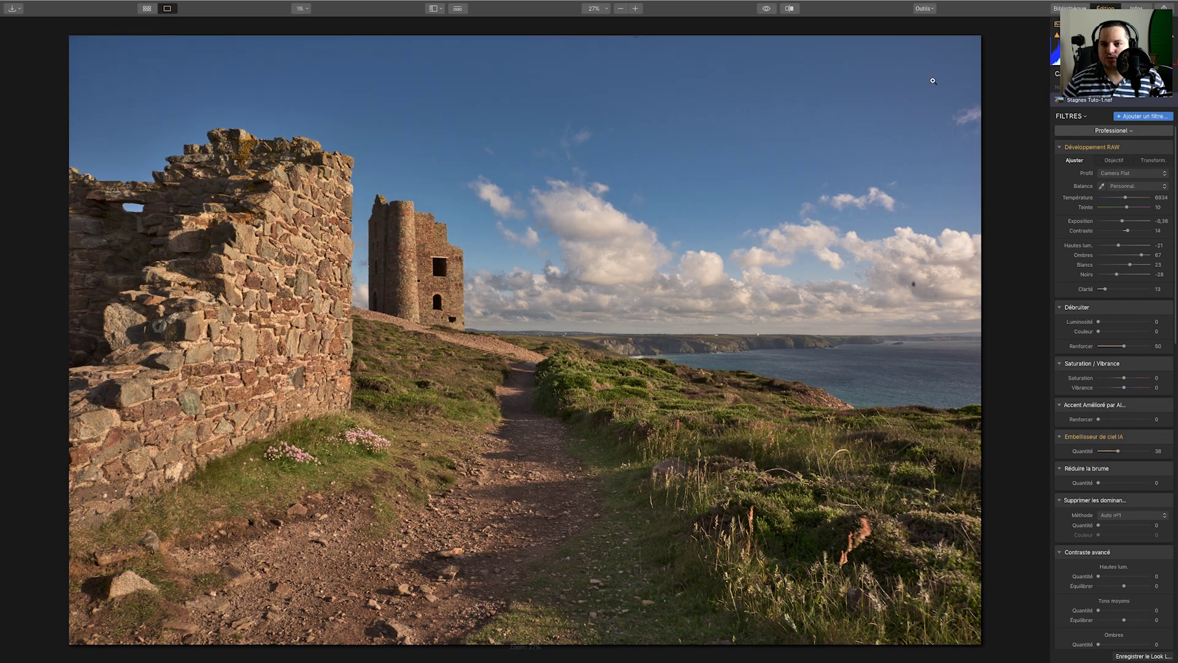
click(928, 10)
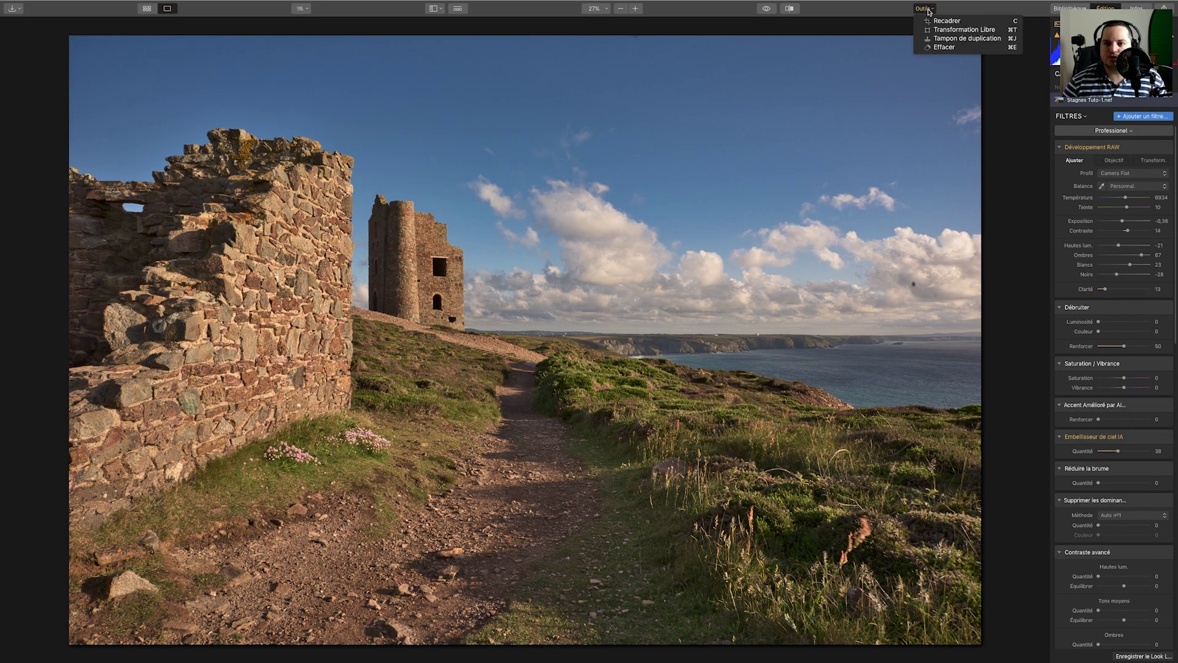
click(954, 39)
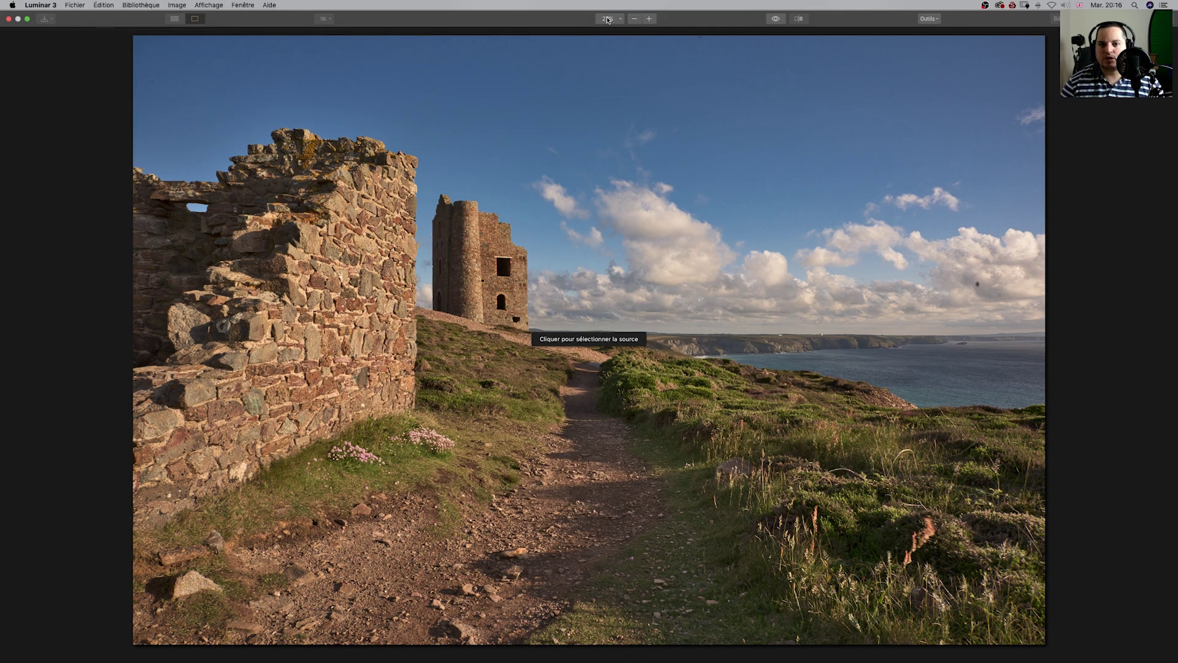
click(992, 286)
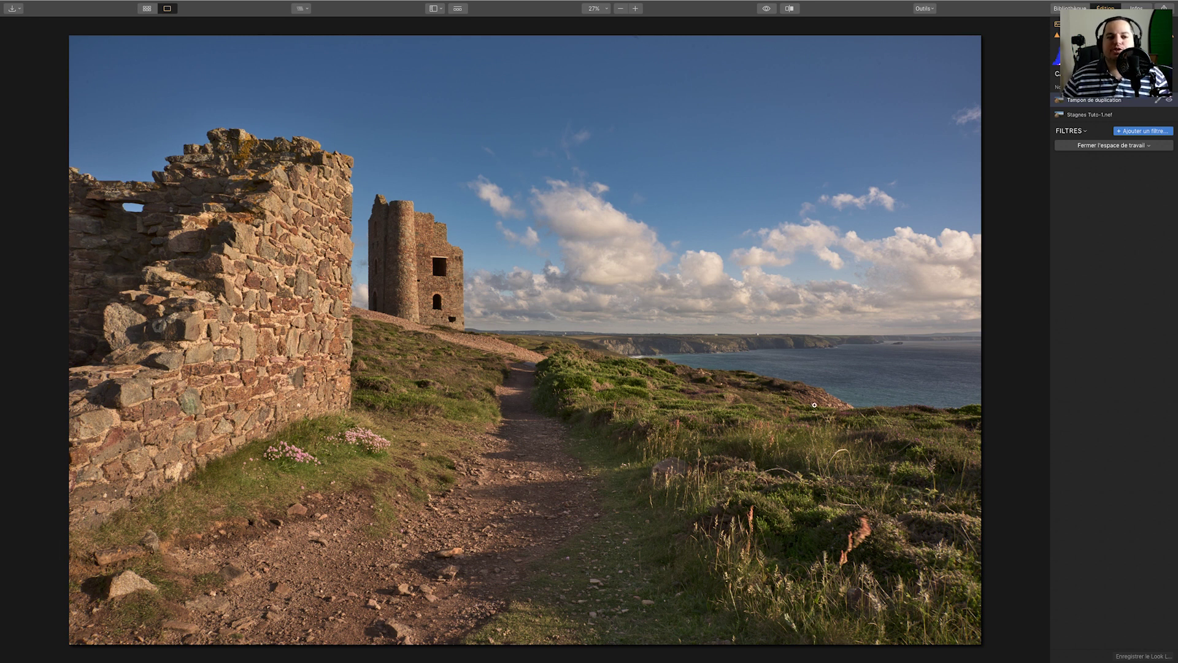
Send the retouched photo to the Topaz Adjust AI plugin
mouse_move(198, 2)
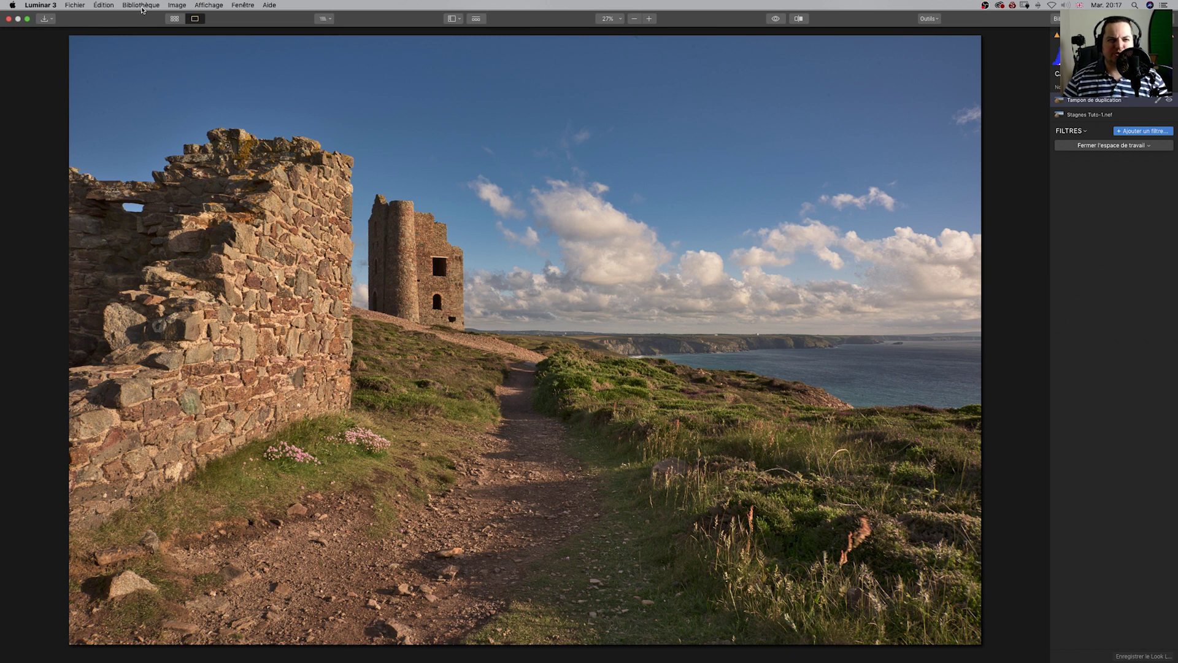
click(75, 5)
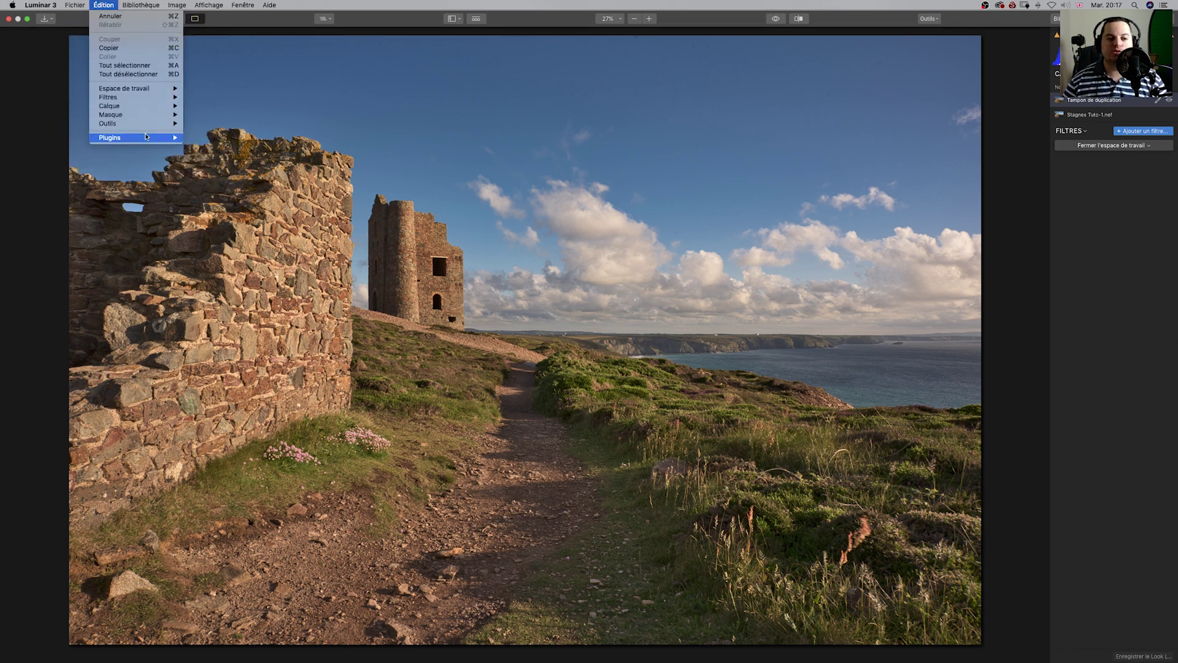
mouse_move(147, 137)
mouse_move(212, 176)
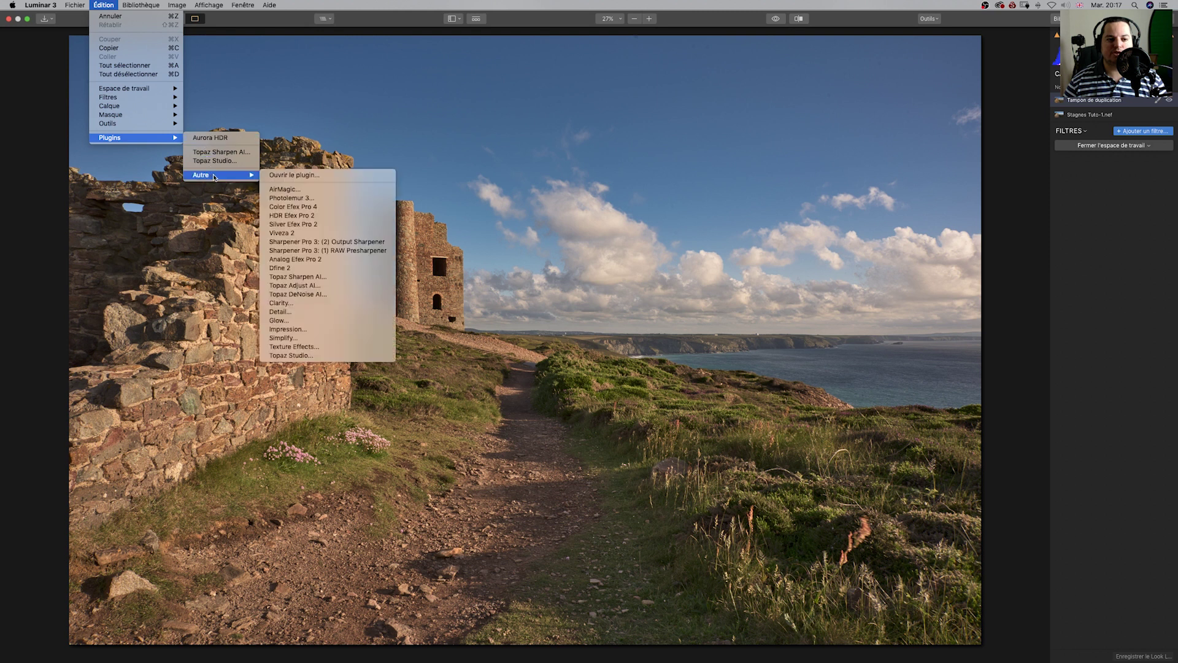
click(317, 286)
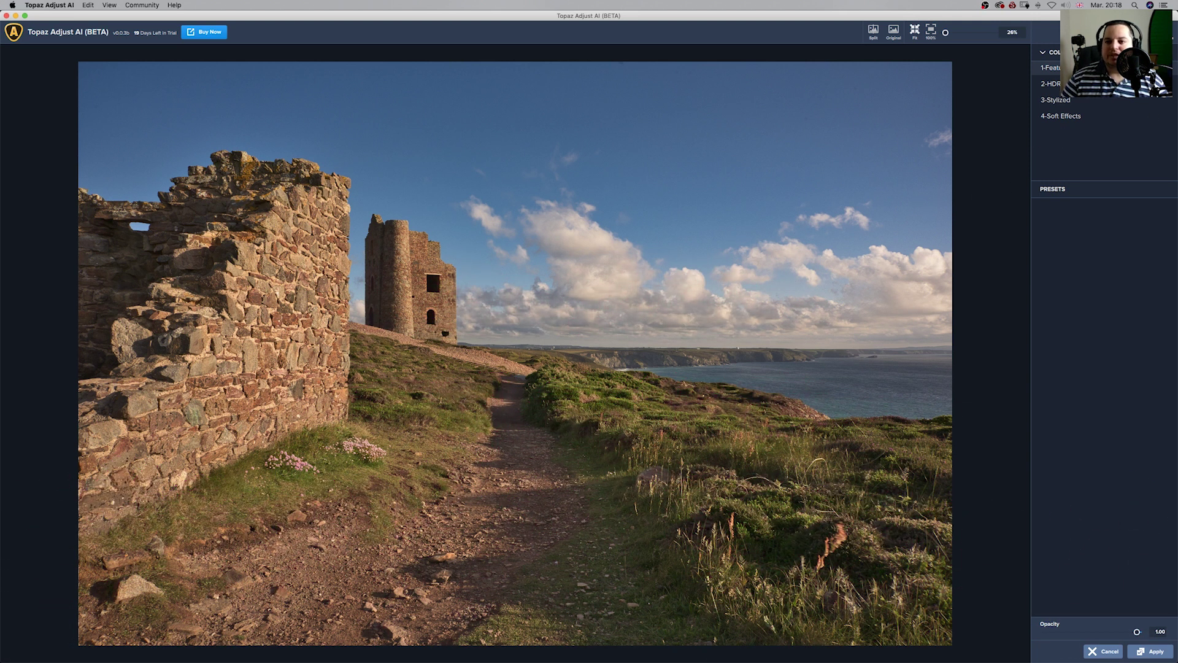
Look over the manual adjustment settings, and compare the adjusted photo with its original
click(1080, 32)
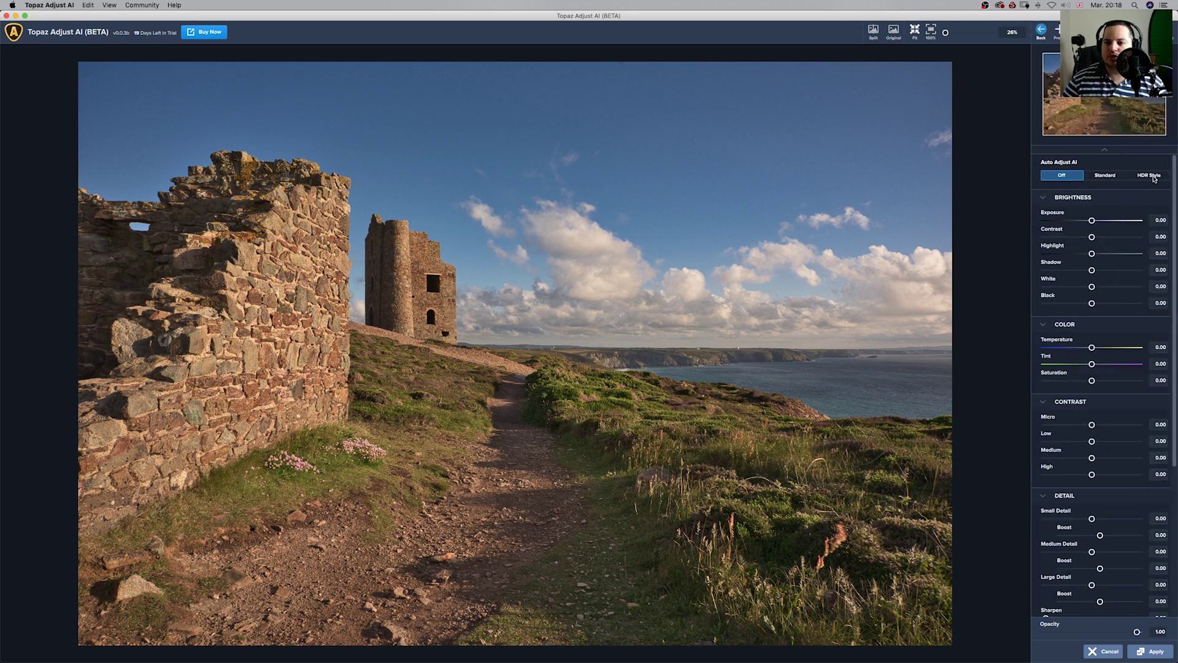
click(1042, 32)
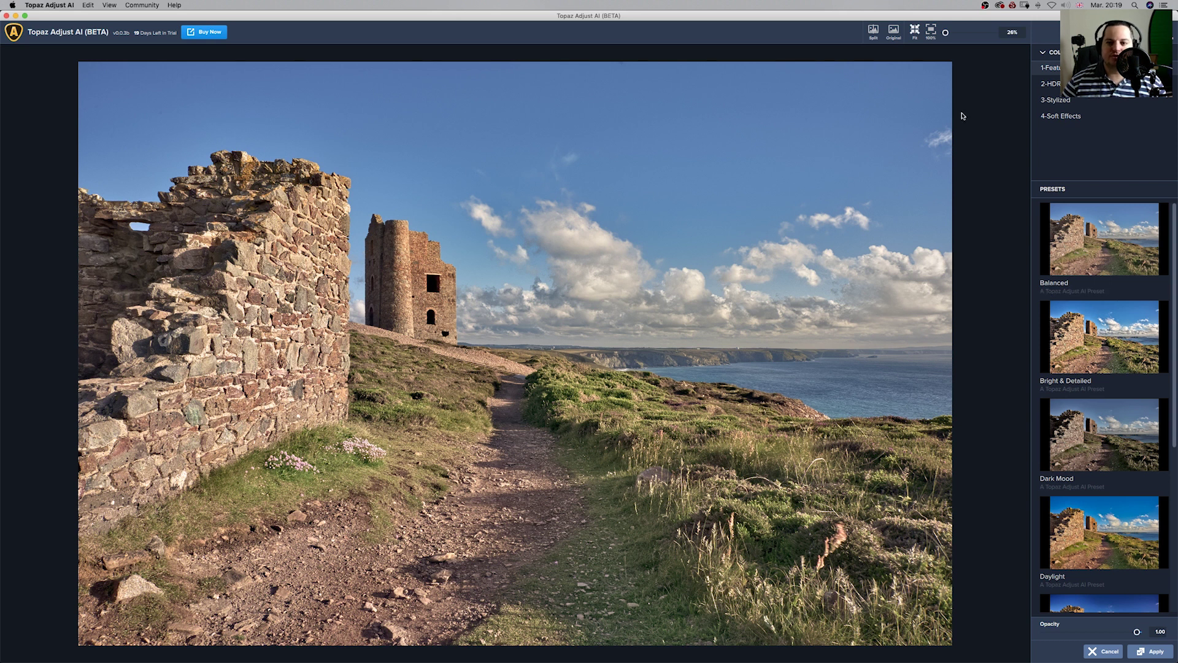
click(894, 34)
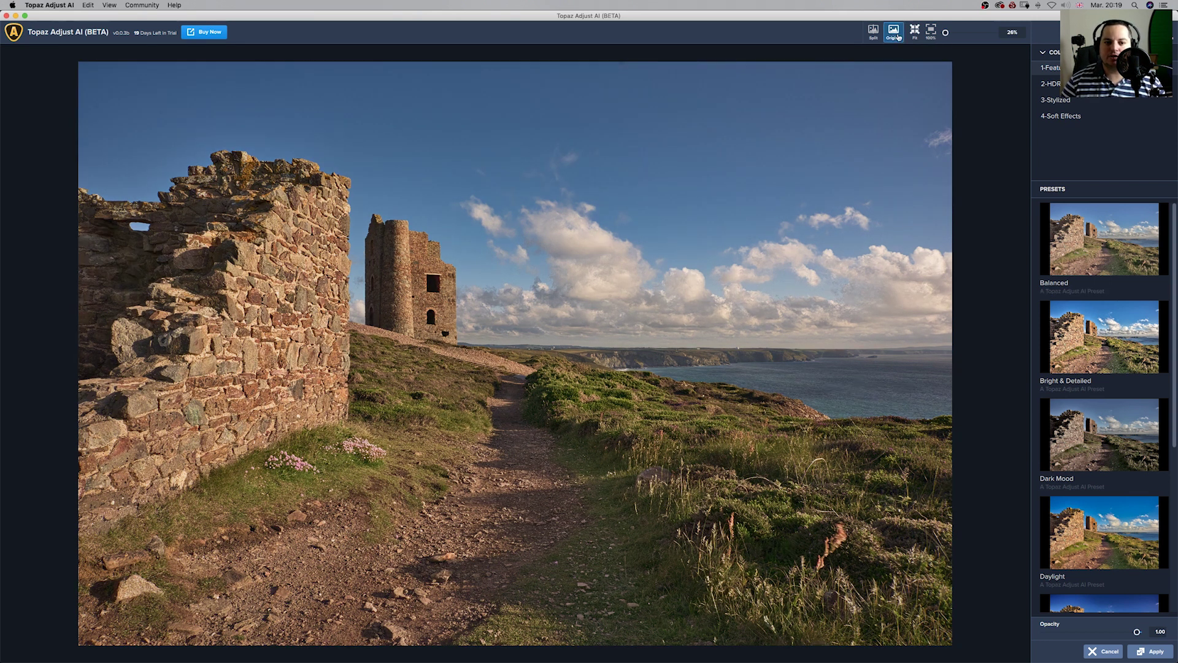
click(894, 33)
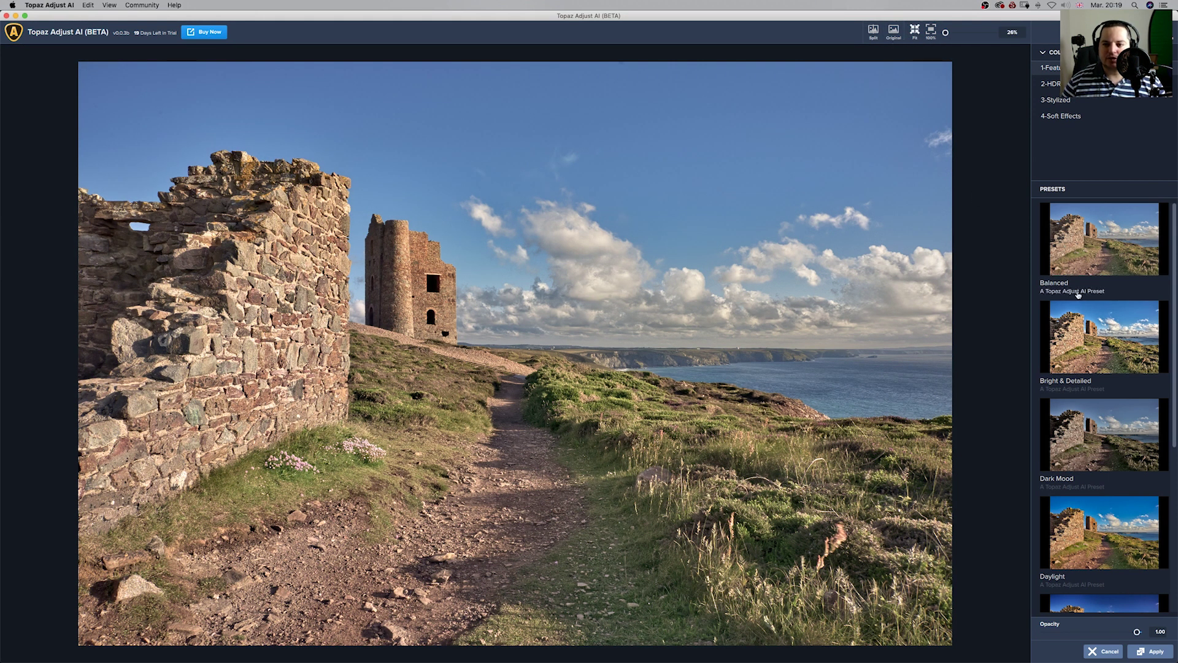
Try the Bright & Detailed preset at opacities of 0.24 and 1.00, and return to the presets
click(1095, 342)
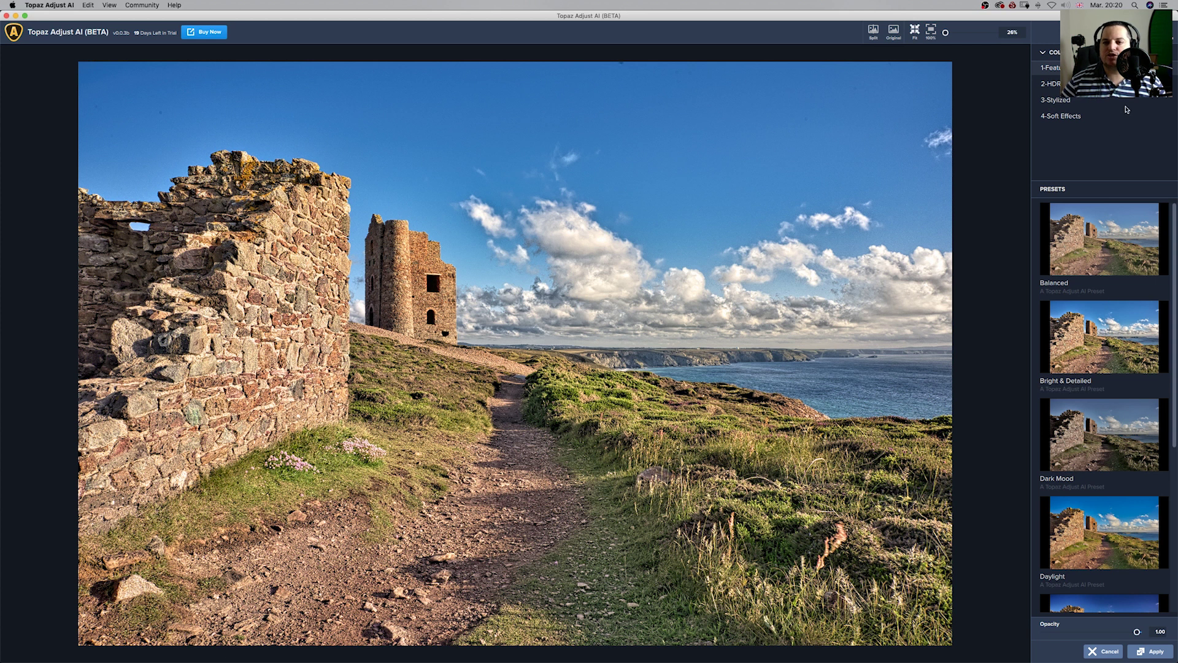
click(1105, 336)
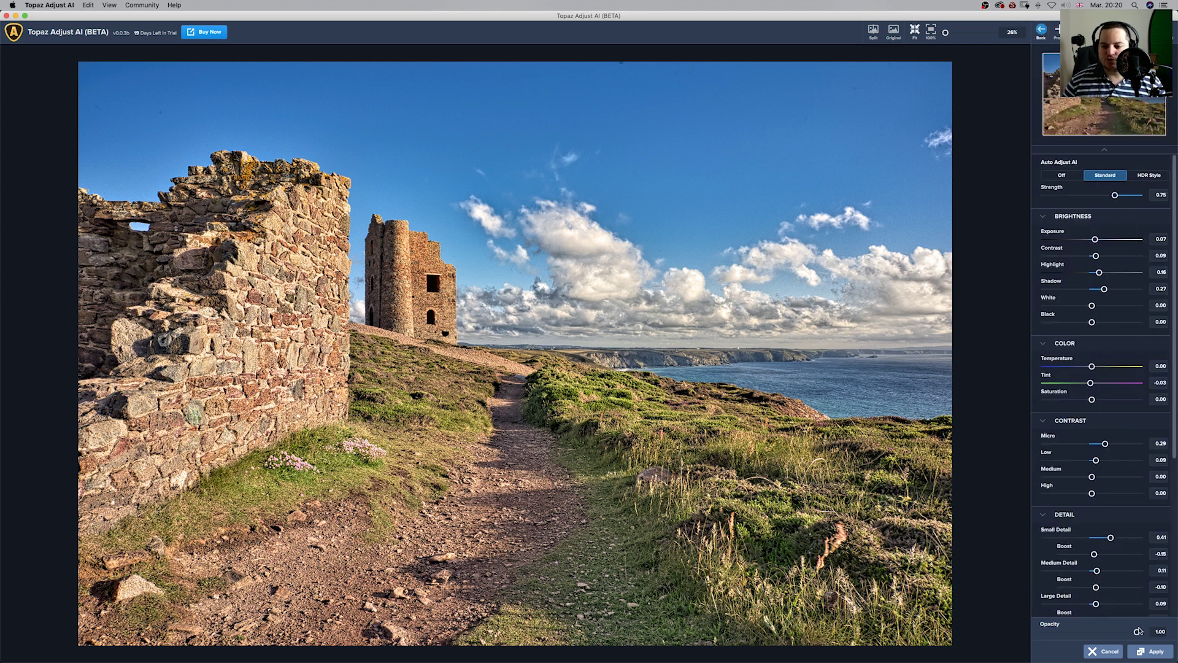
drag(1138, 632, 1068, 633)
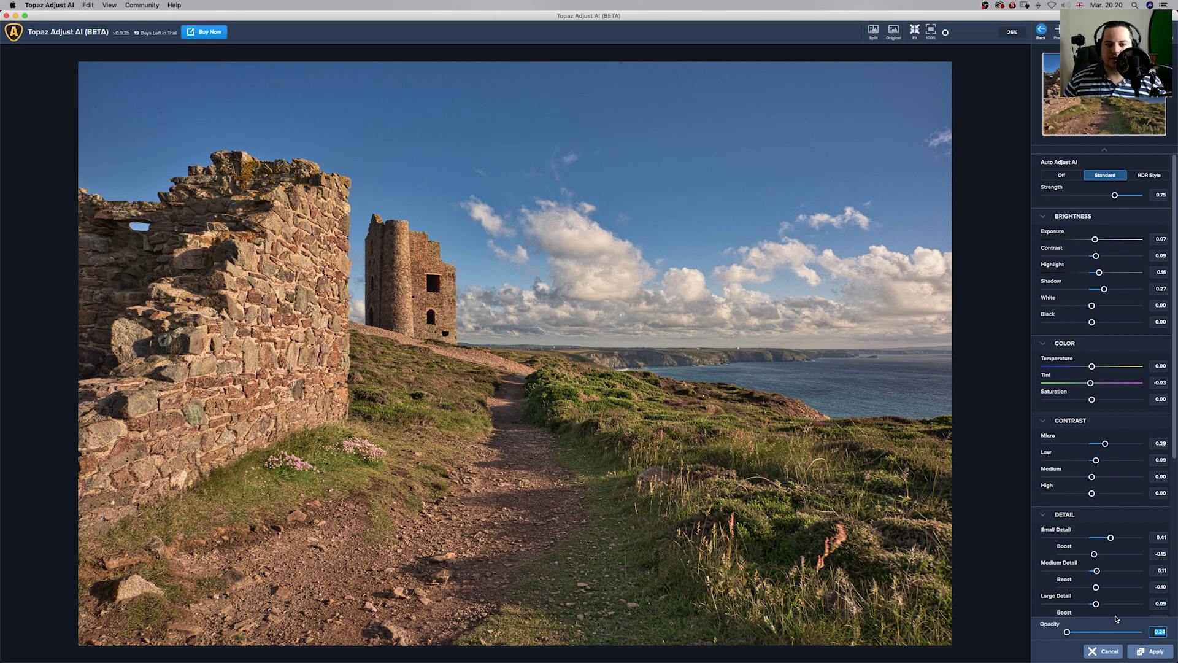
drag(1068, 632, 1154, 628)
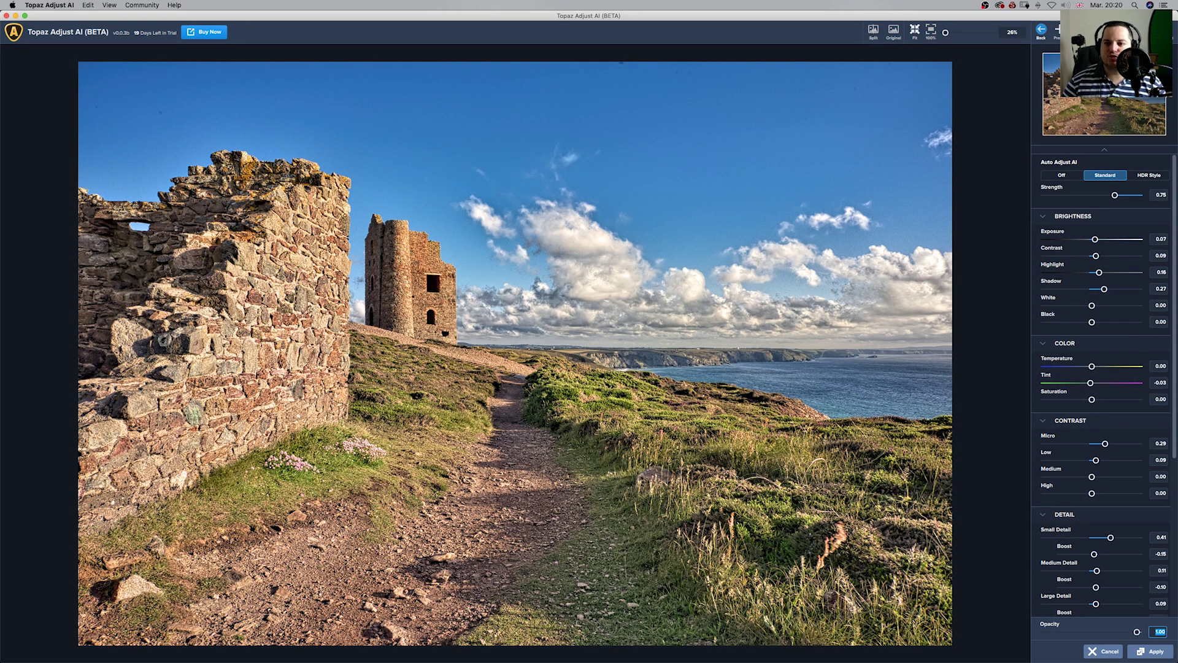
click(1041, 31)
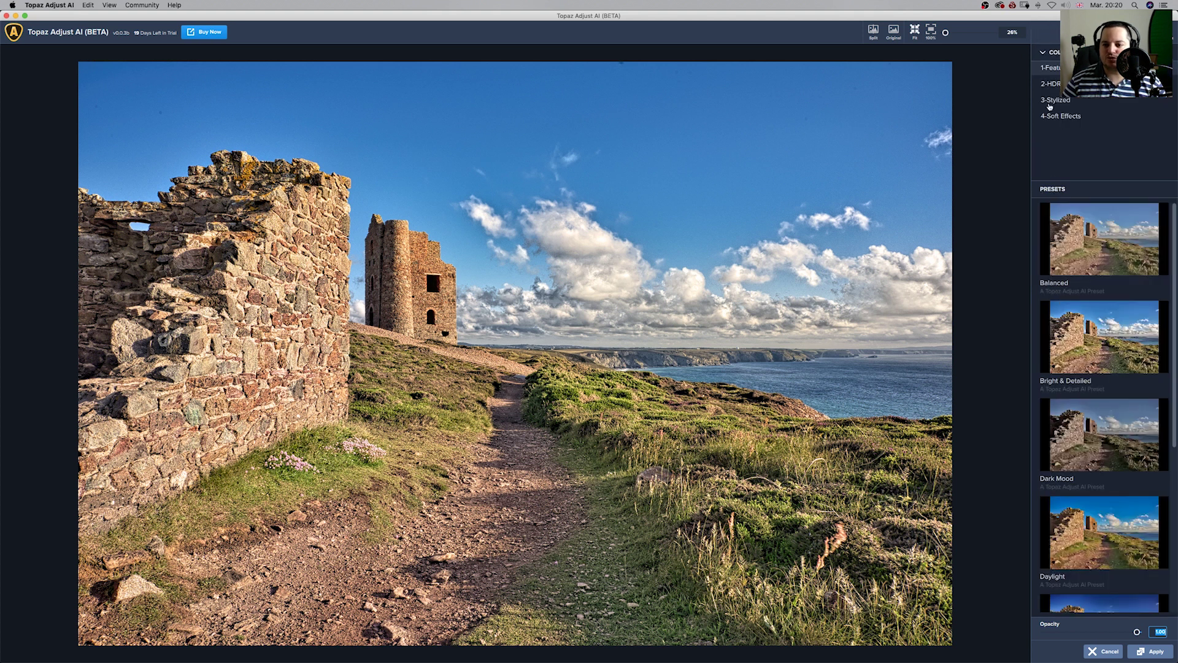
Try out the presets from Dark Mood through Soft Skin, including HDR Natural Boost and New Vintage Fade
click(1098, 462)
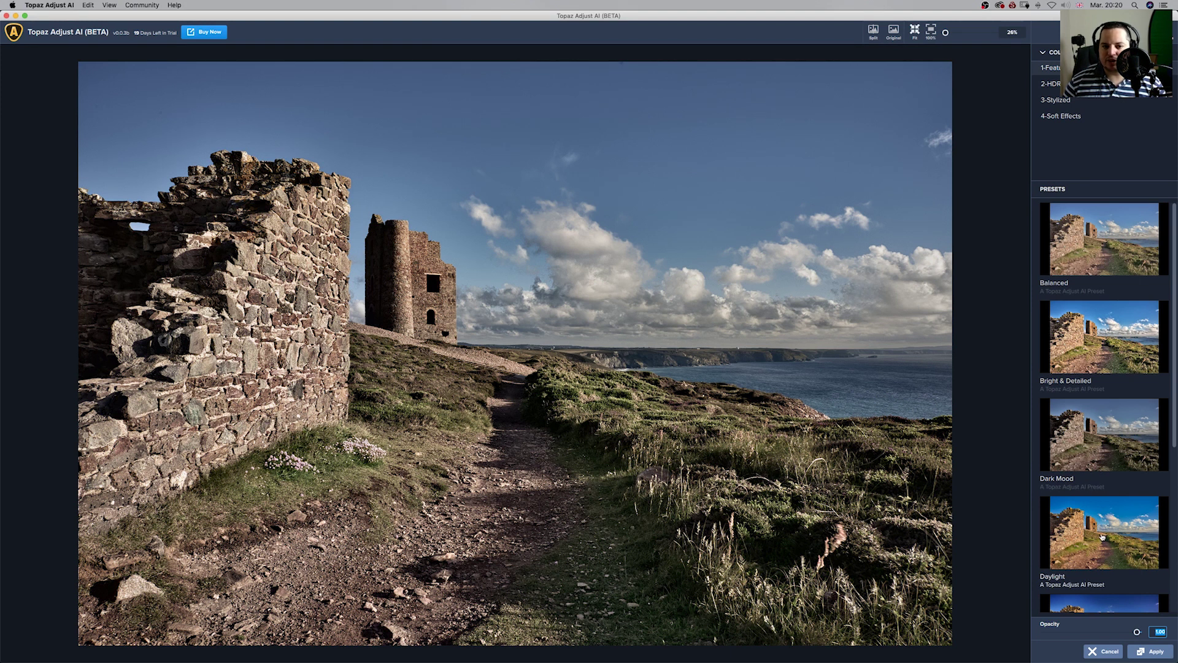
click(1103, 537)
click(1167, 445)
scroll(1116, 491, down, 5)
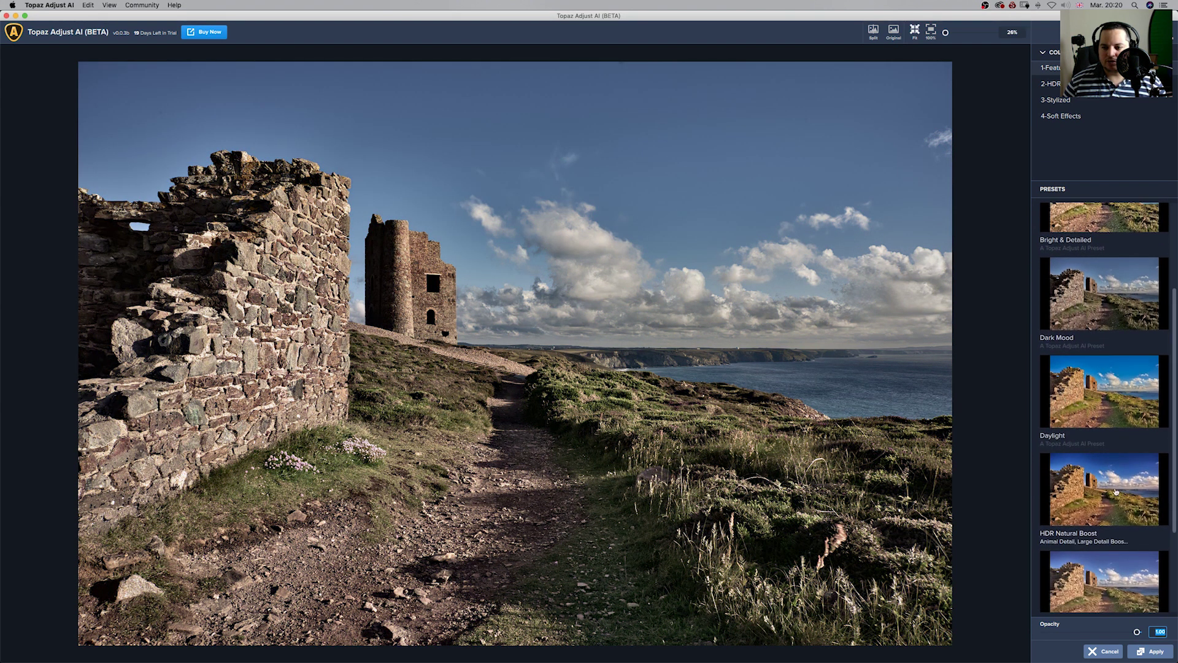
click(1096, 494)
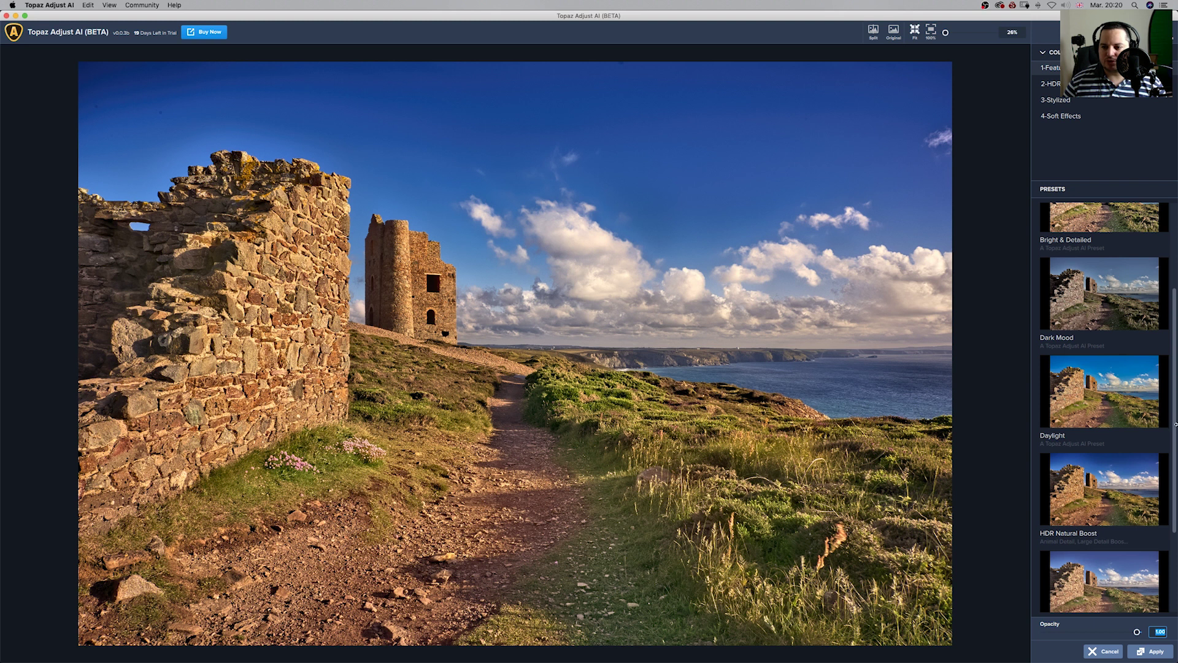
scroll(1105, 429, down, 5)
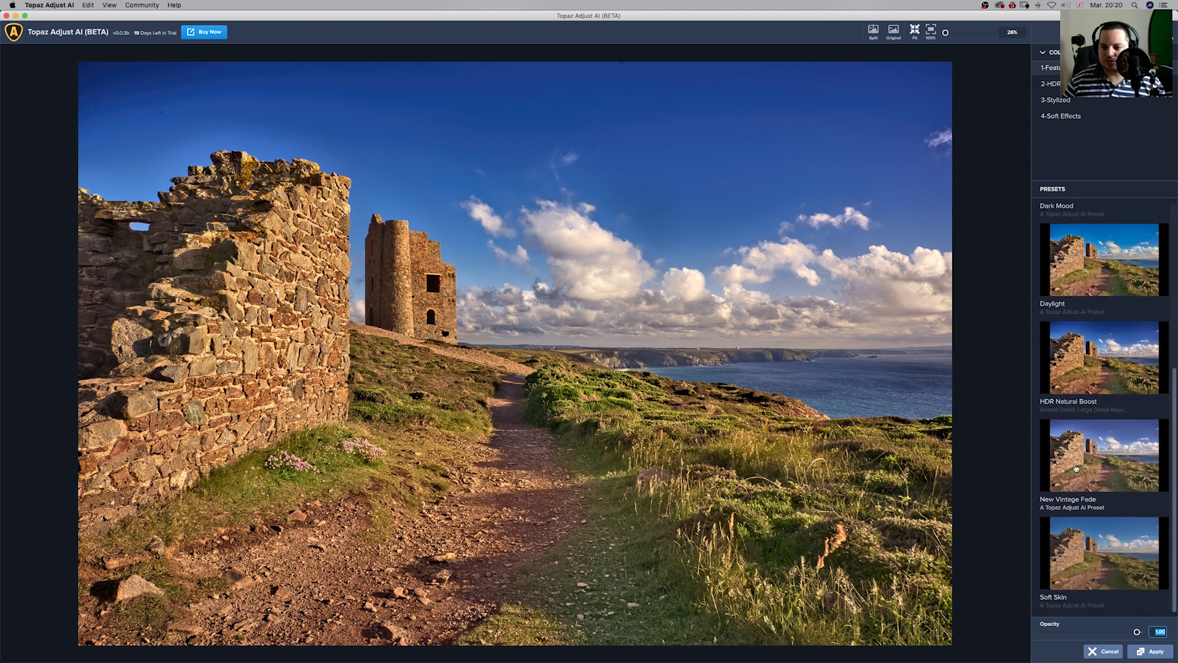
click(1085, 465)
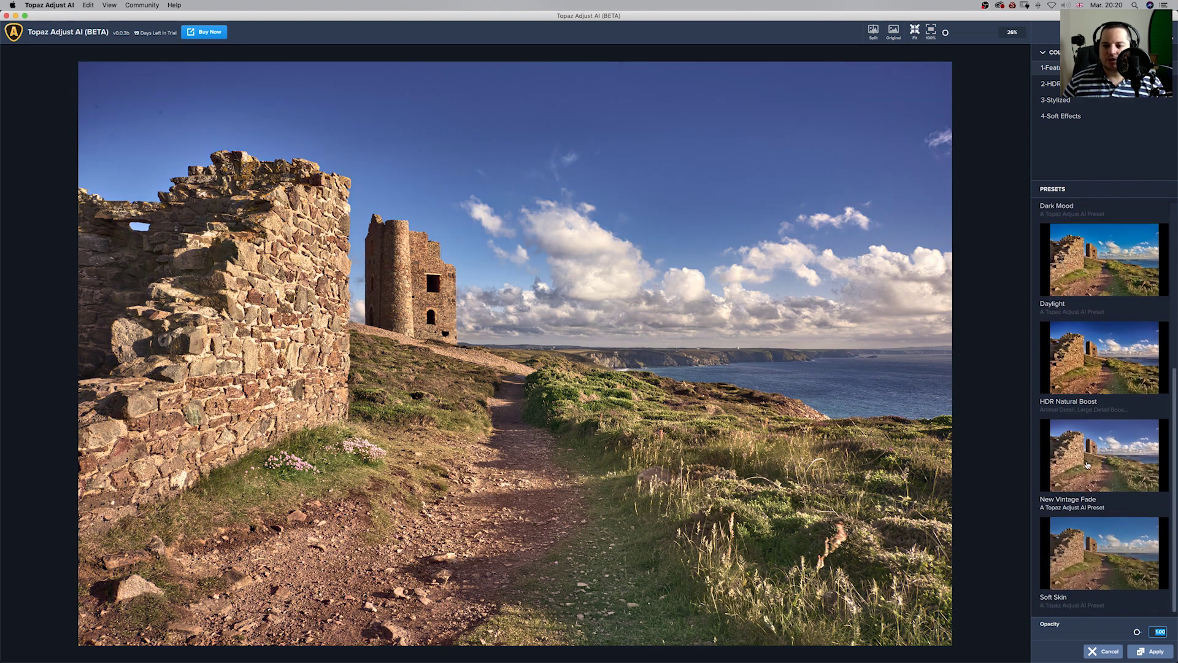
click(1098, 561)
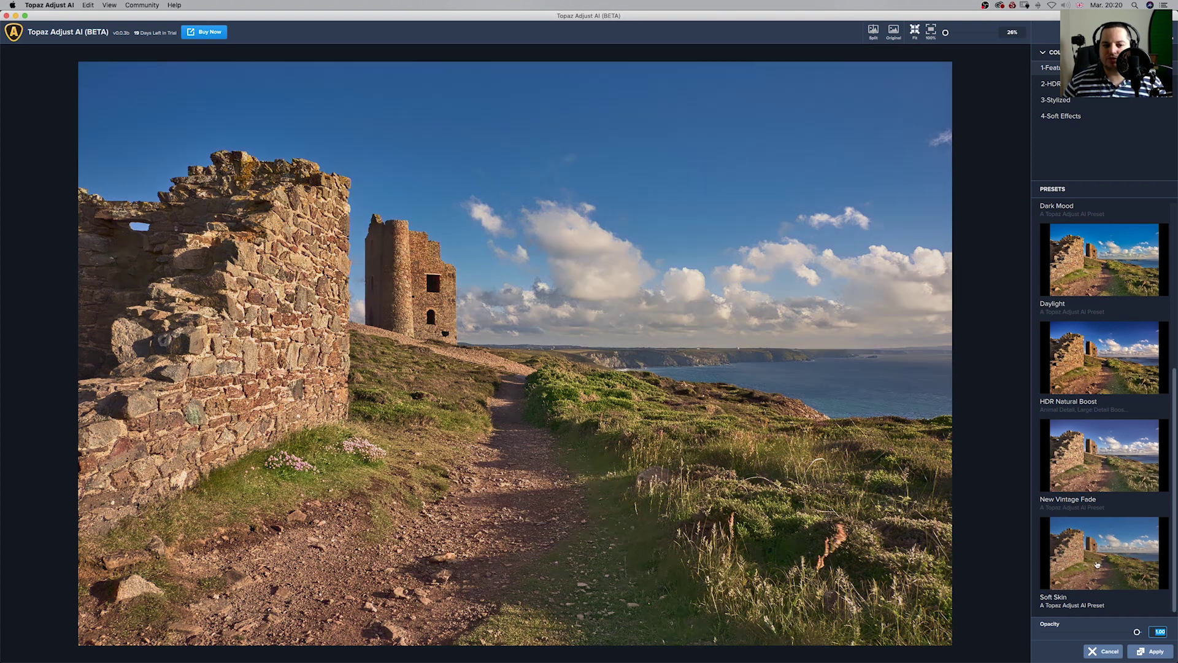
Try the HDR collection's Ansel HDR, Dark Mood, Dynamic Night, HDR Light Grunge and HDR Natural Boost presets
drag(1174, 529, 1176, 354)
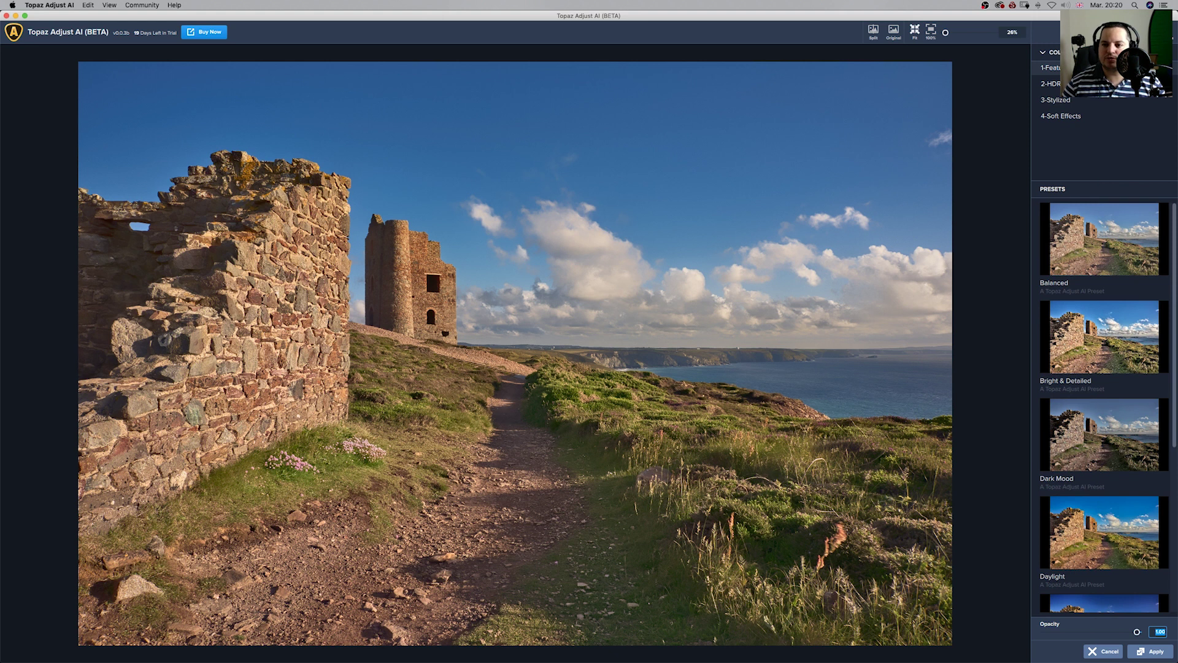
click(1051, 83)
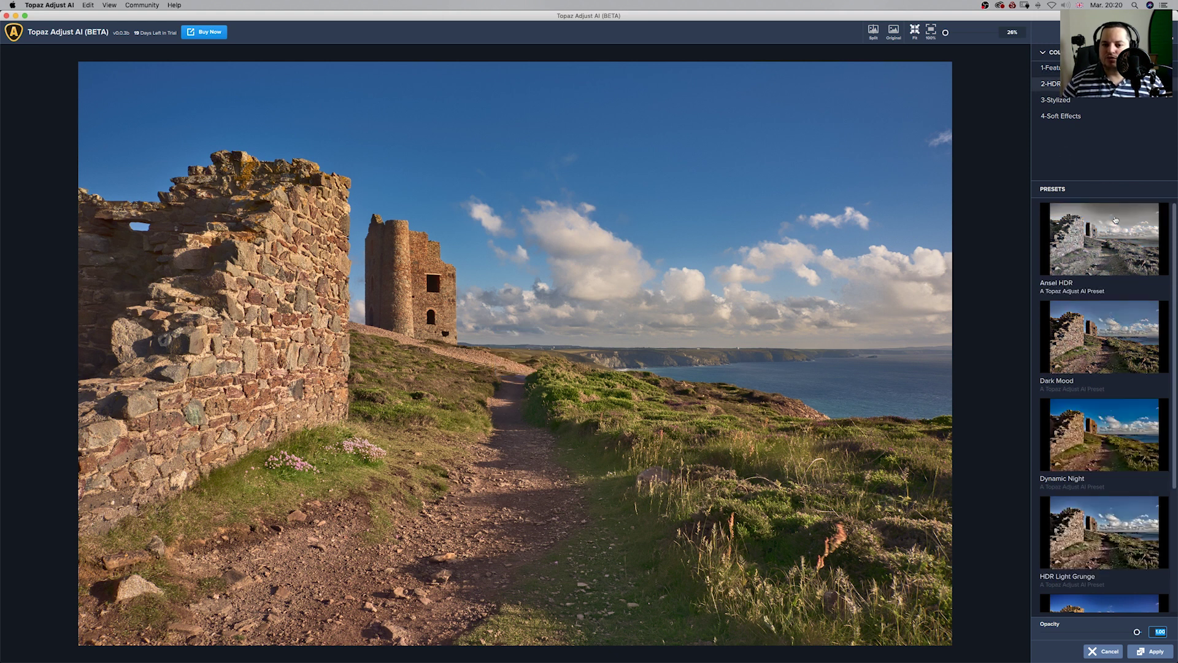
click(1101, 250)
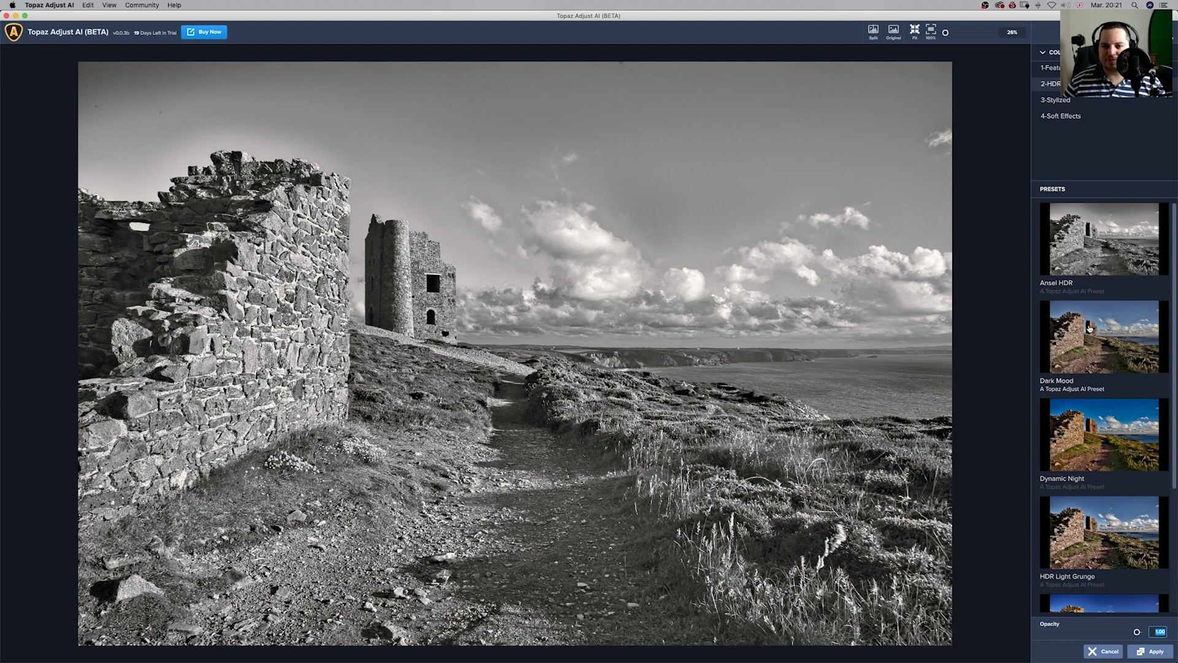
click(1084, 362)
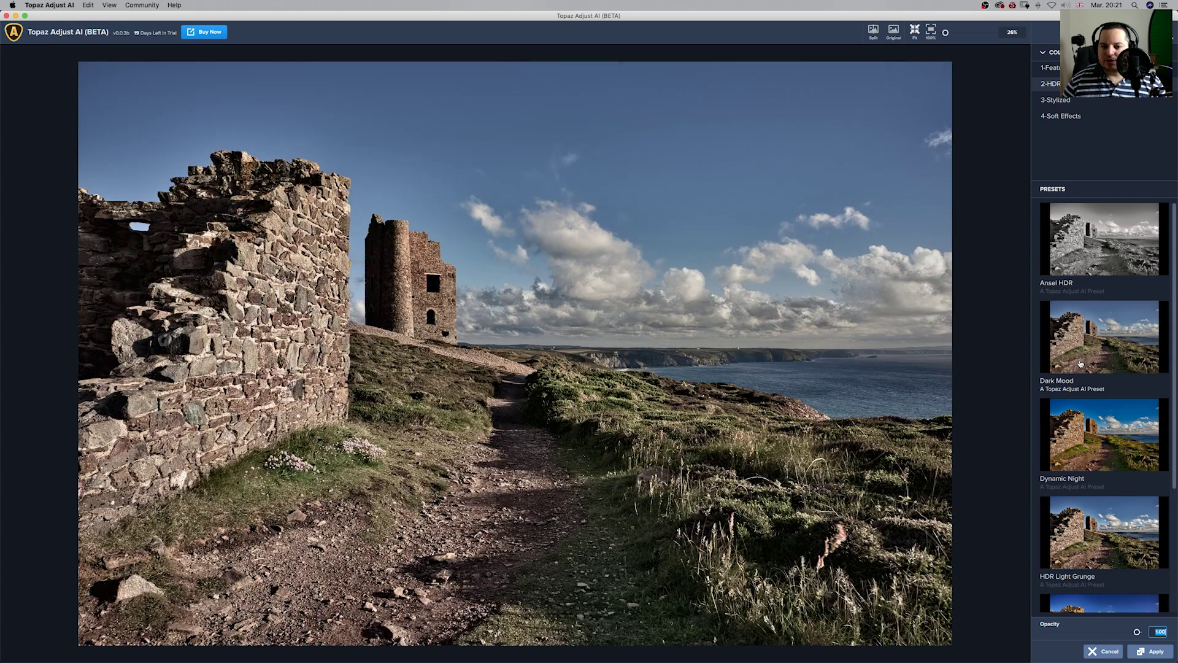
click(1072, 452)
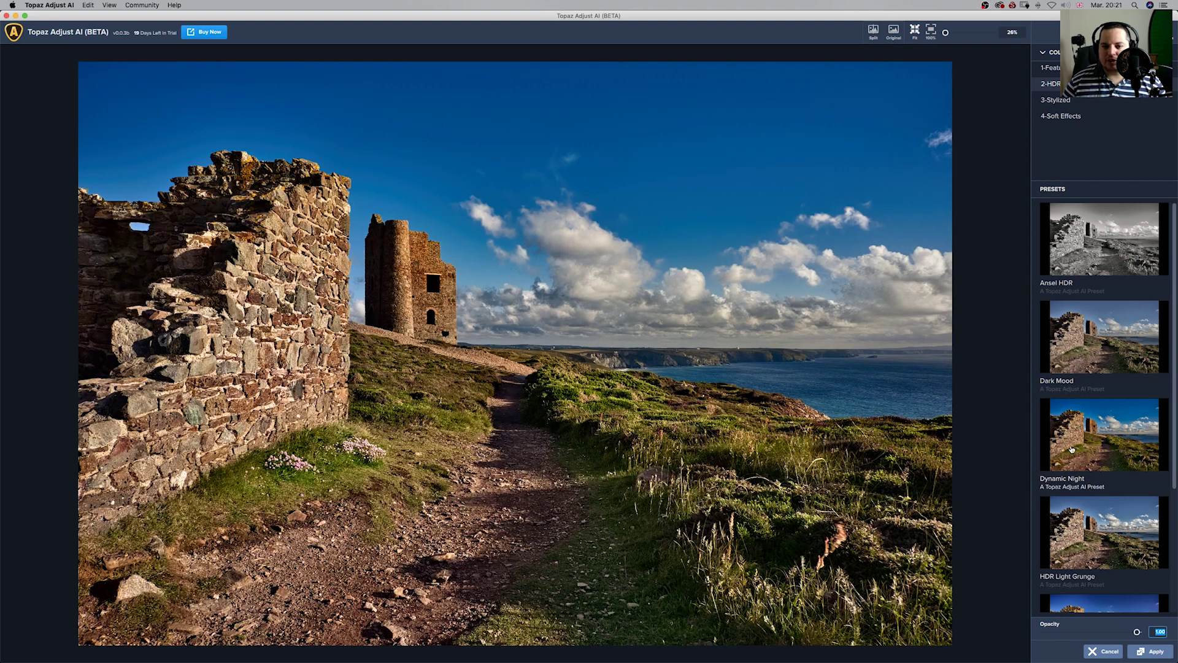
click(1080, 536)
drag(1175, 445, 1176, 494)
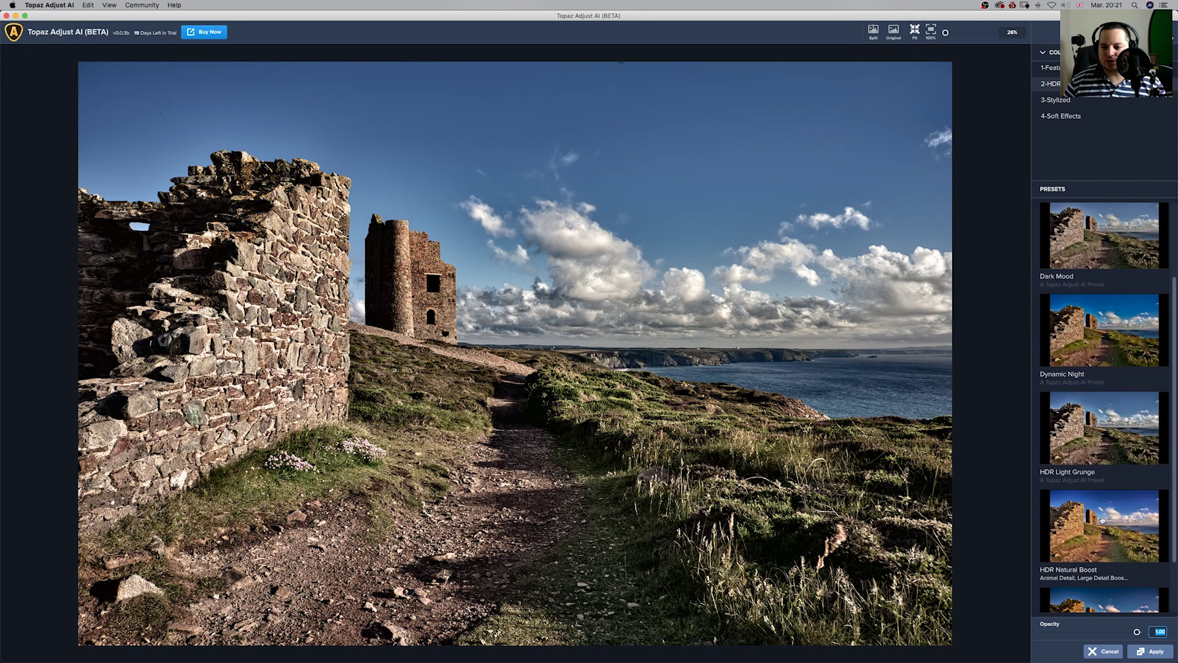
click(1105, 520)
scroll(1105, 522, down, 3)
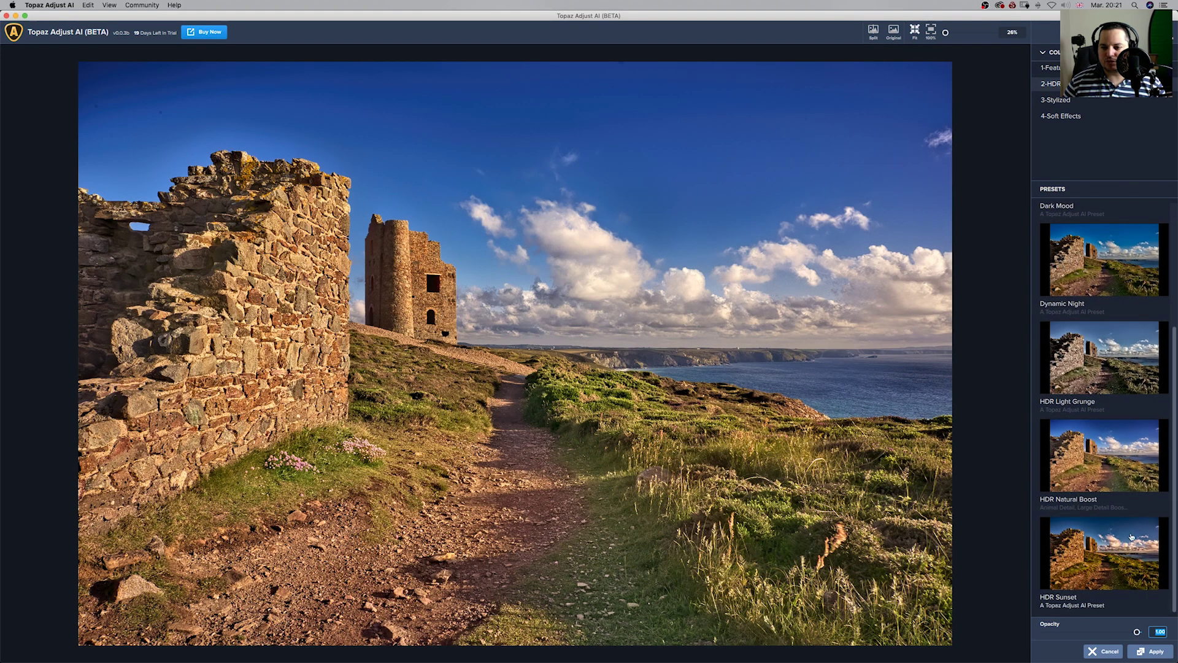
Apply the HDR Sunset preset at 0.24 opacity, and set its micro contrast to 0.11 and high contrast to -0.23
click(1089, 548)
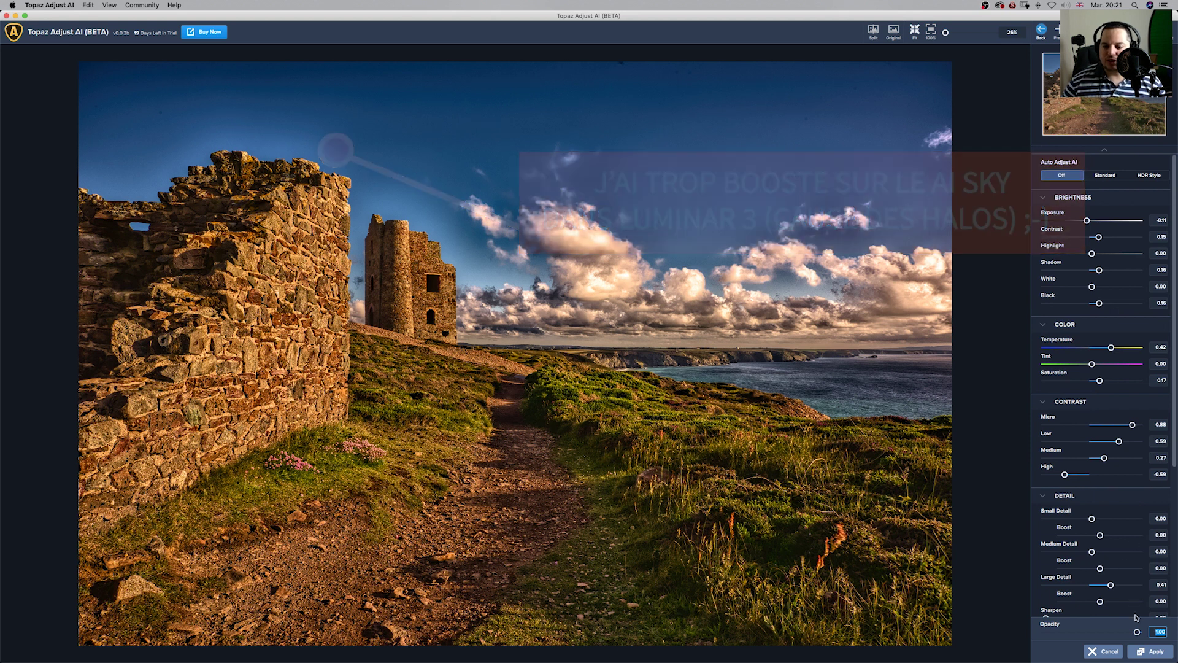
drag(1136, 631, 1069, 634)
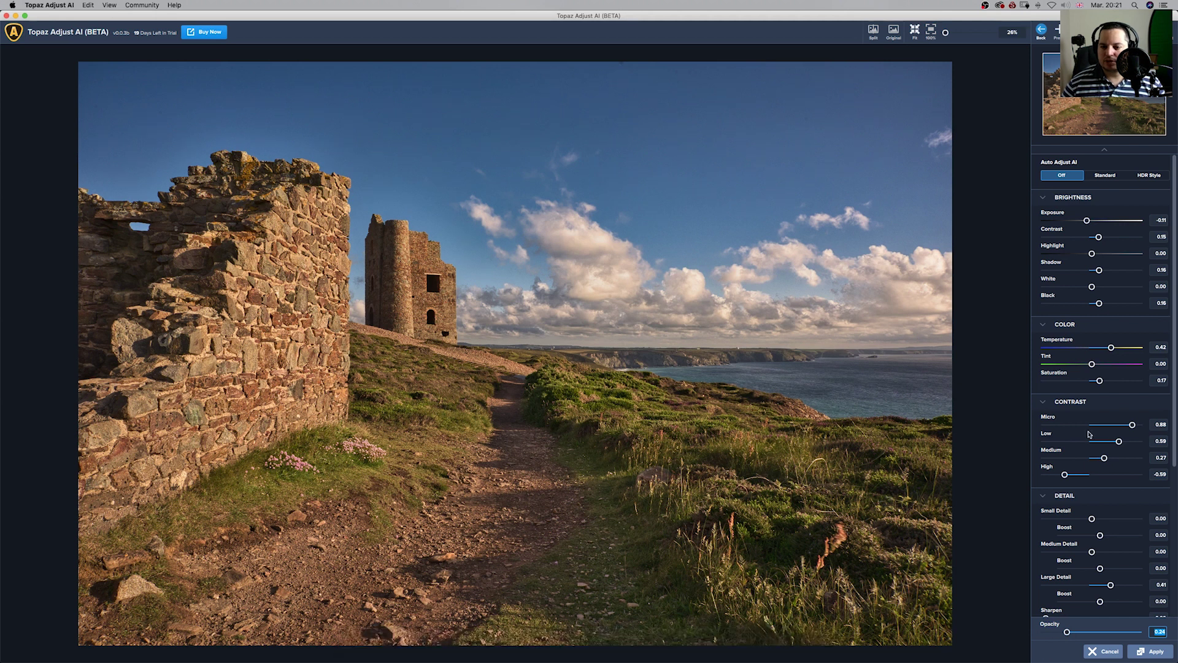
drag(1131, 425, 1097, 425)
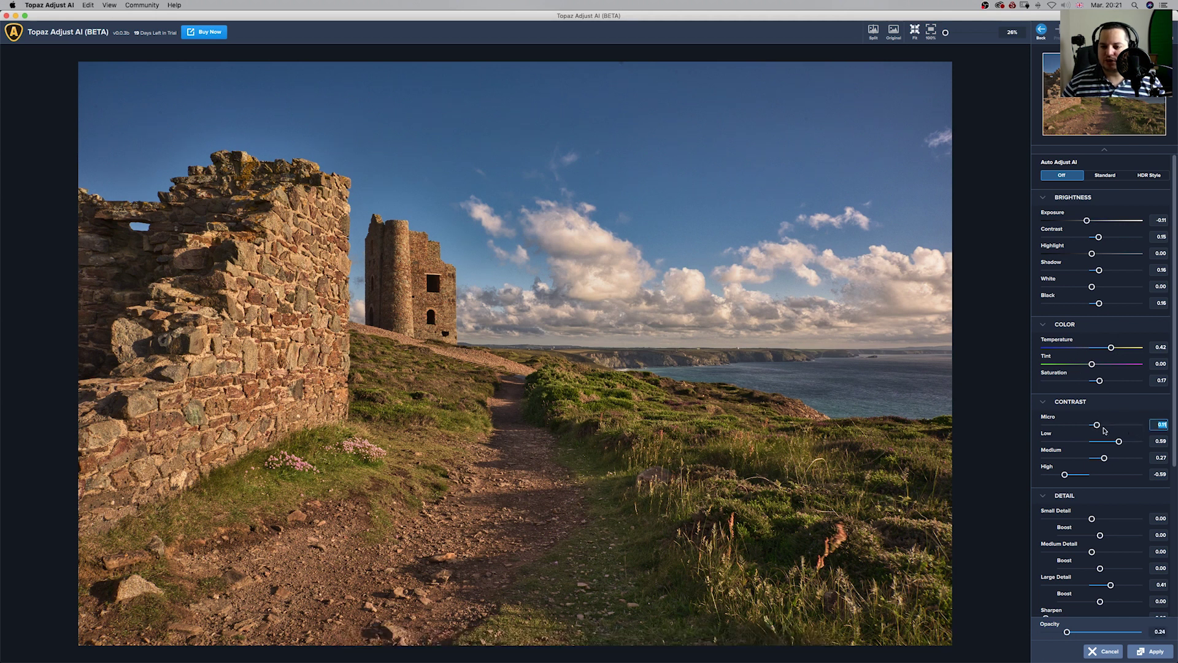
drag(1065, 475, 1081, 475)
Set the small detail to 0.14 and the opacity to 0.73, raise the medium detail and reduce the large detail
drag(1092, 519, 1113, 519)
drag(1068, 632, 1114, 632)
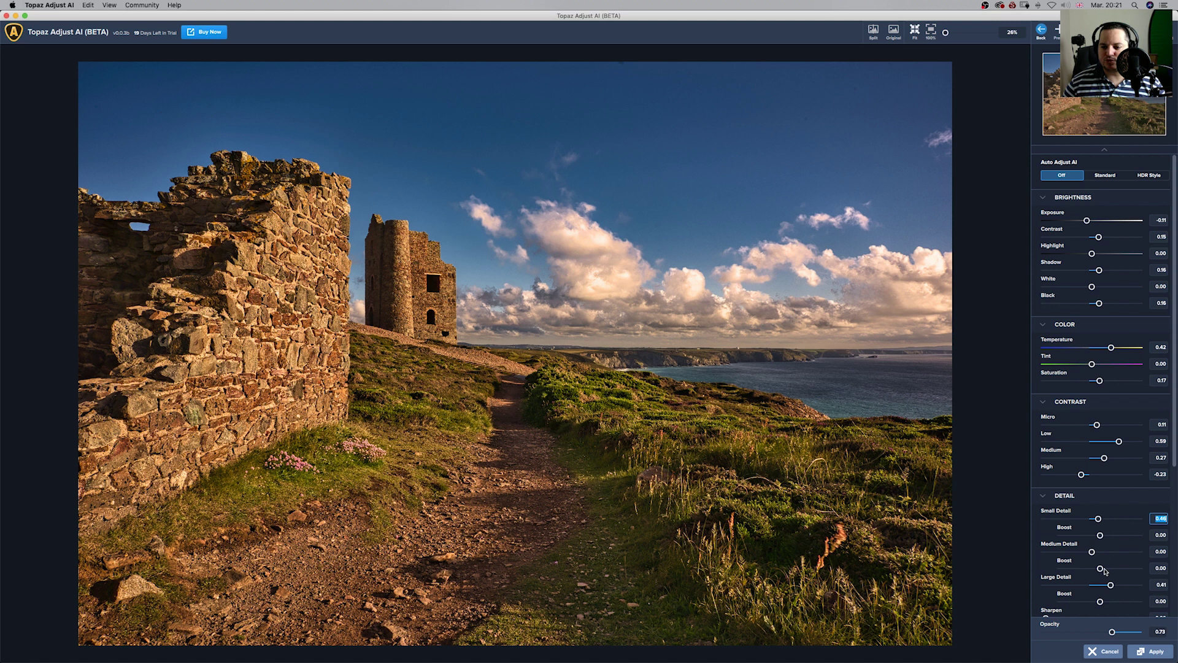
drag(1110, 588, 1112, 552)
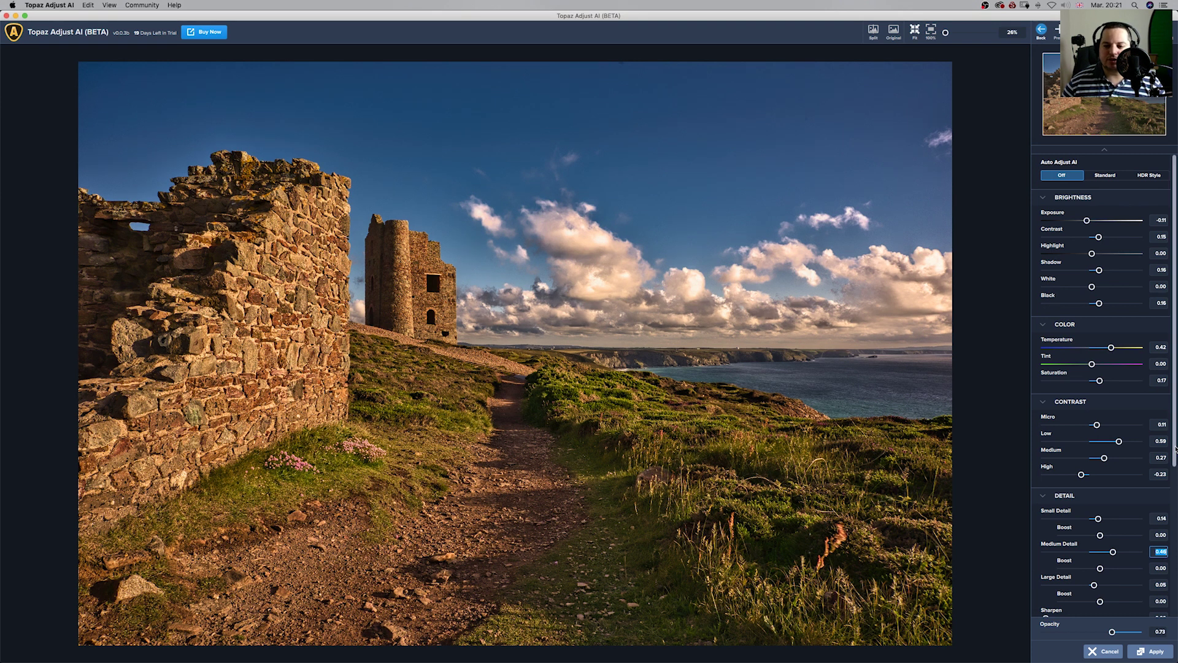
Set the split tone's highlight saturation to 0.35, highlight hue to 0.72, shadow saturation to 0.28, shadow hue to 0.29 and balance to 0.33
scroll(1174, 443, down, 5)
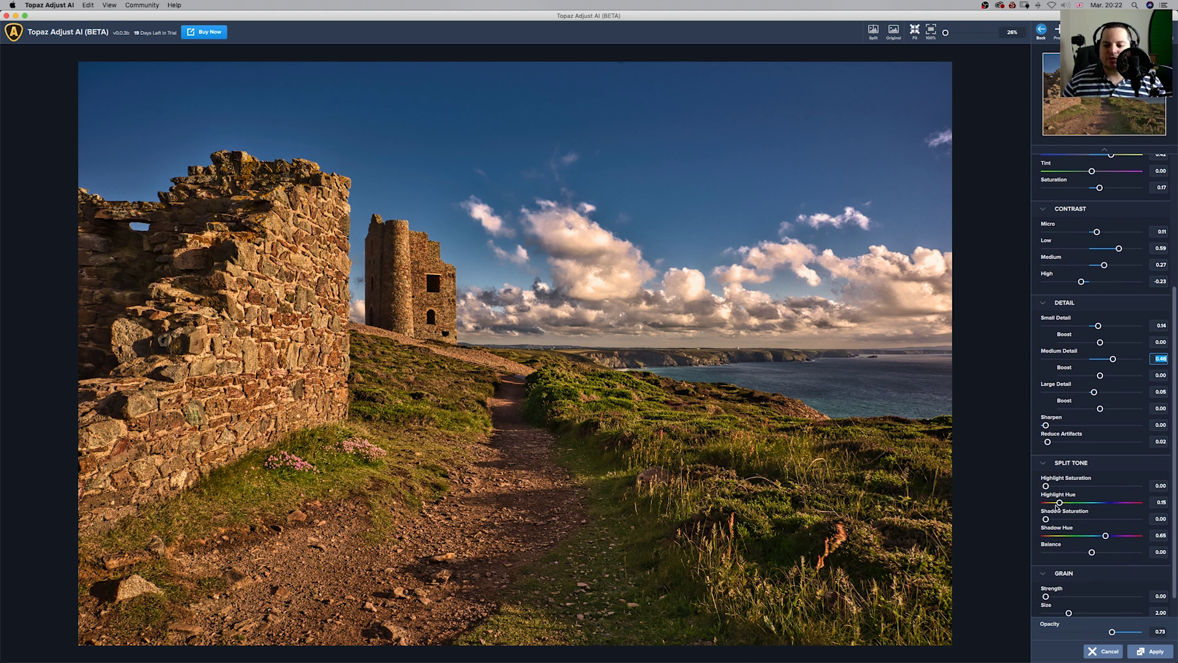
drag(1060, 503, 1092, 503)
click(1045, 519)
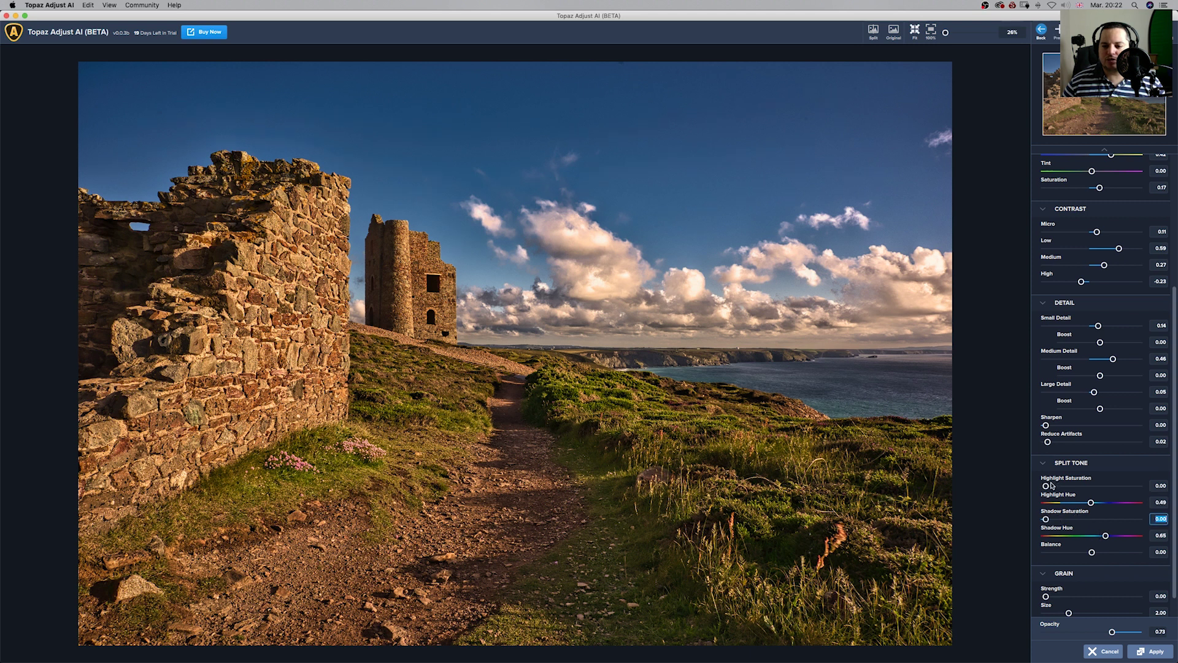
drag(1051, 486, 1078, 486)
click(1046, 519)
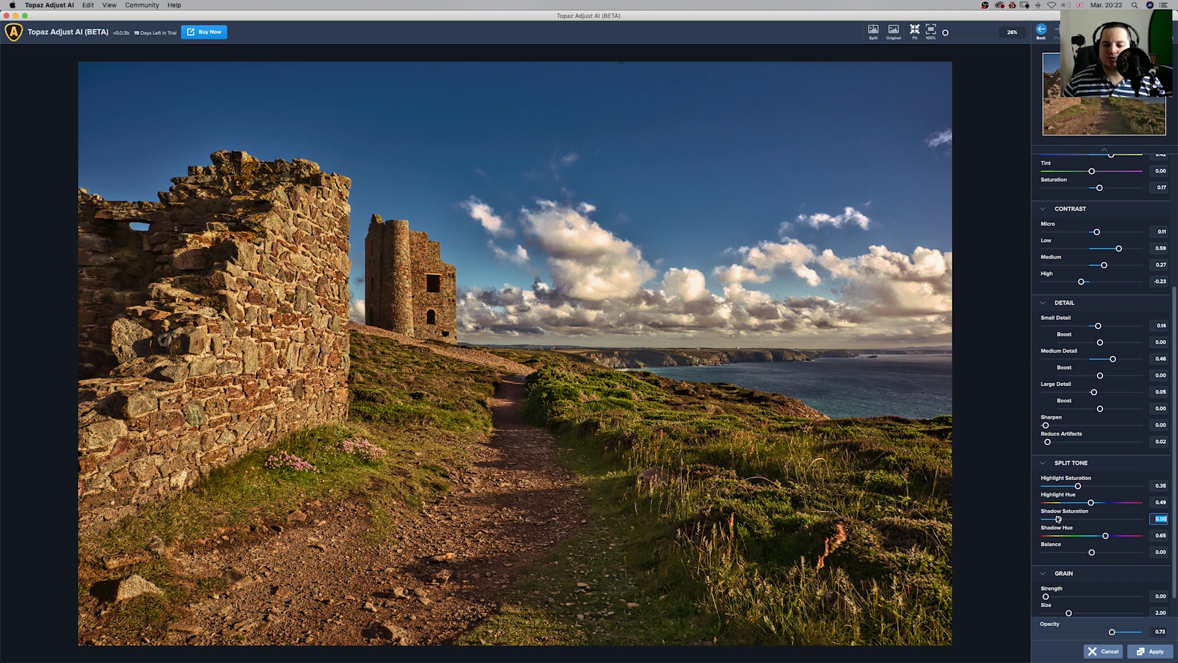
drag(1105, 536, 1112, 502)
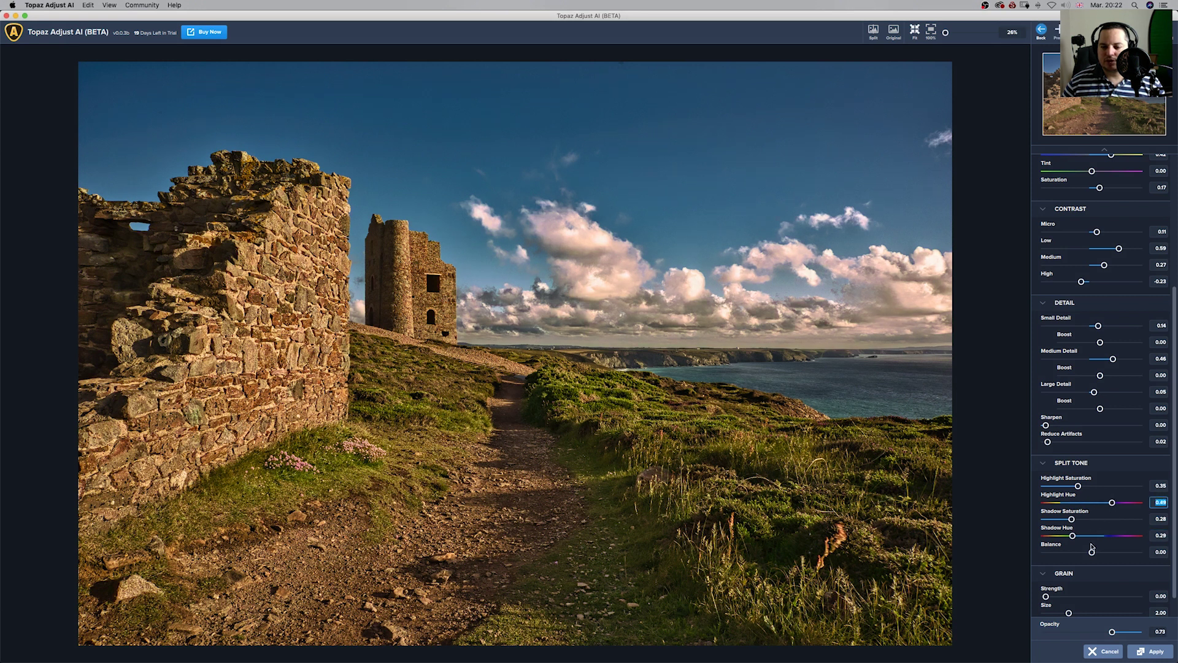
mouse_move(1093, 552)
mouse_down()
mouse_move(1077, 553)
mouse_move(1107, 552)
mouse_up()
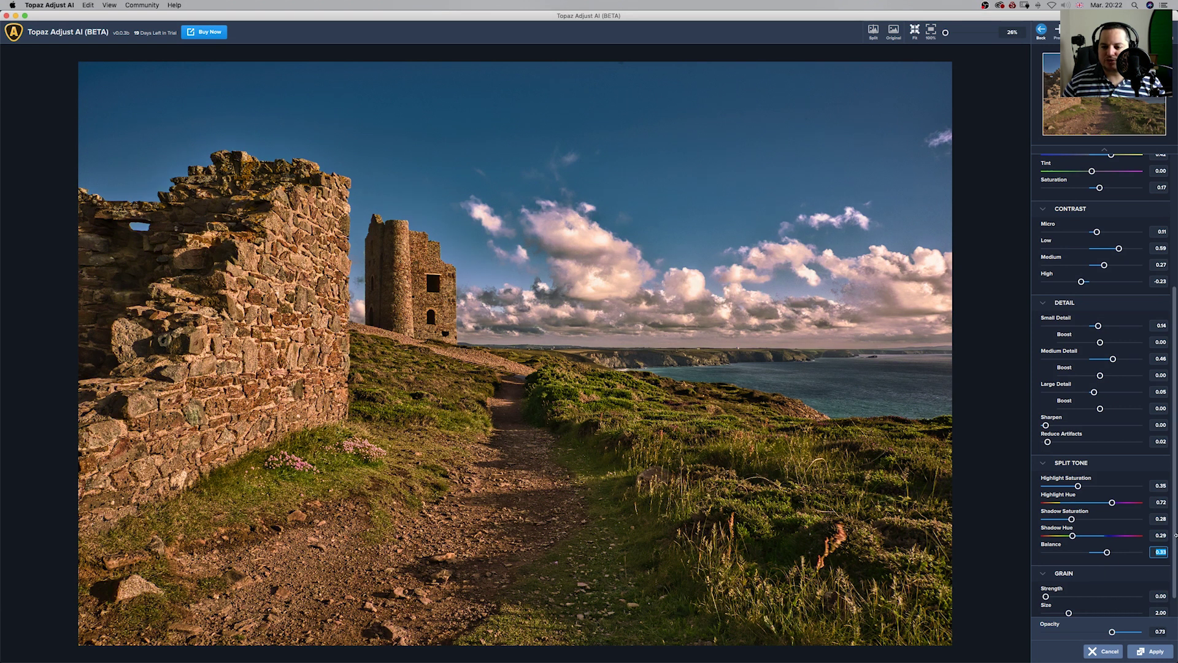
Set the low contrast to 0.22 and the high contrast to 0.25
drag(1175, 540, 1176, 575)
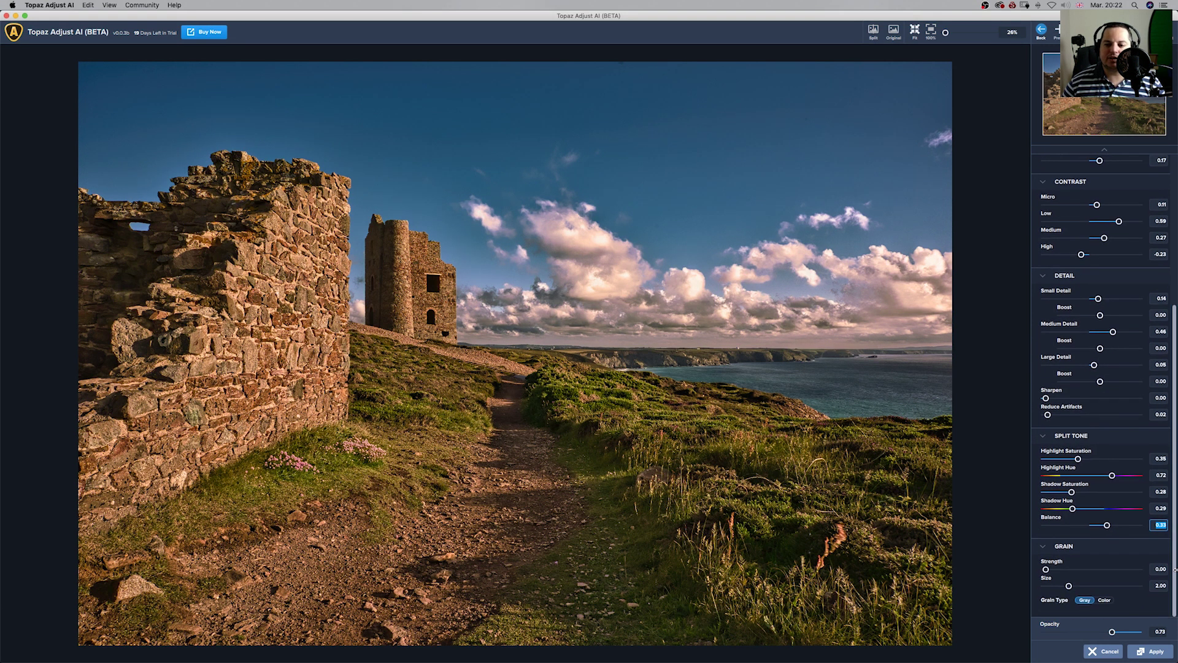
scroll(1105, 430, up, 5)
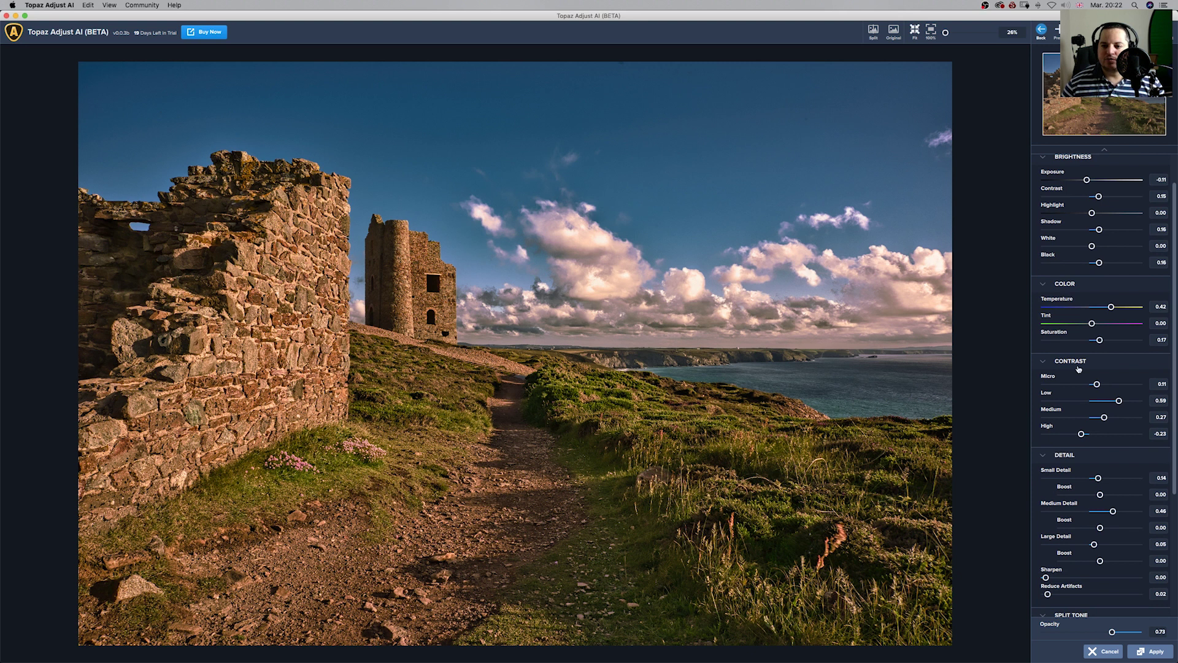
drag(1113, 400, 1096, 400)
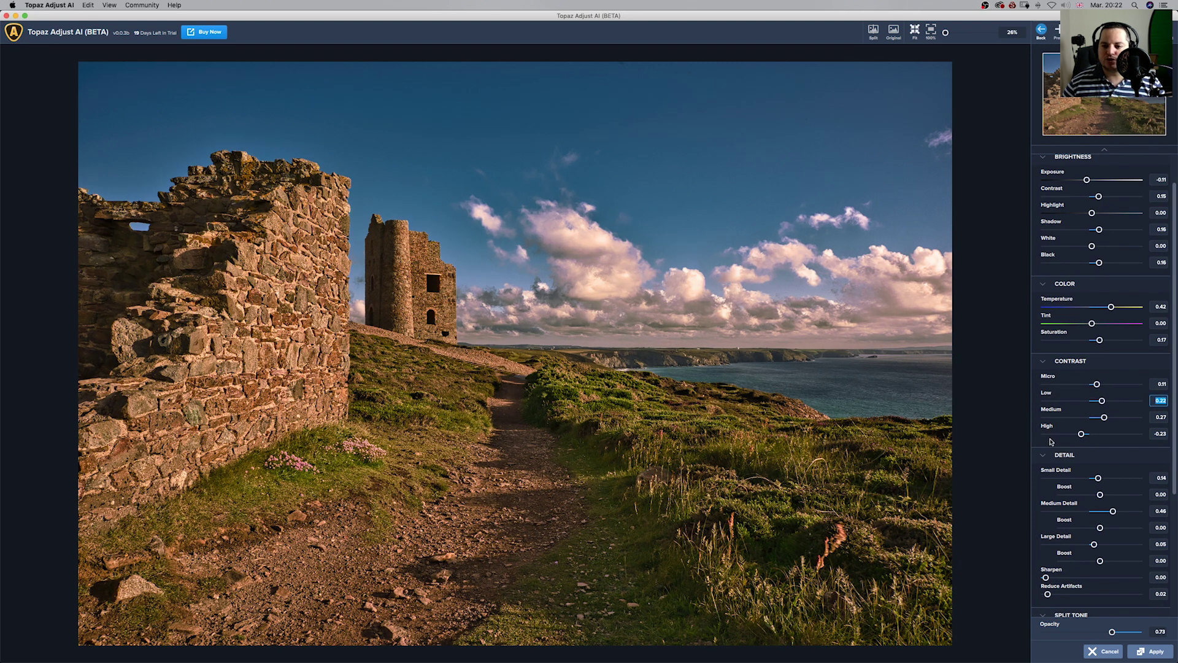
drag(1082, 433, 1104, 434)
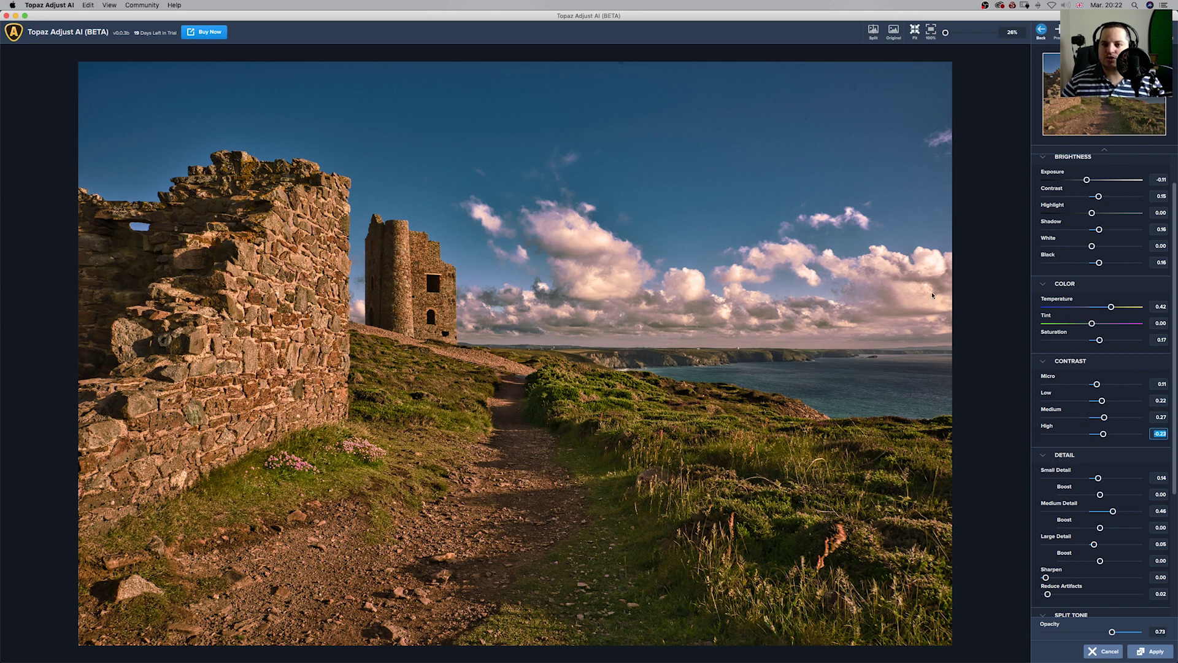
Compare the adjusted photo with the original, using both the original view and a split view divided at the distant tower
click(893, 34)
click(893, 34)
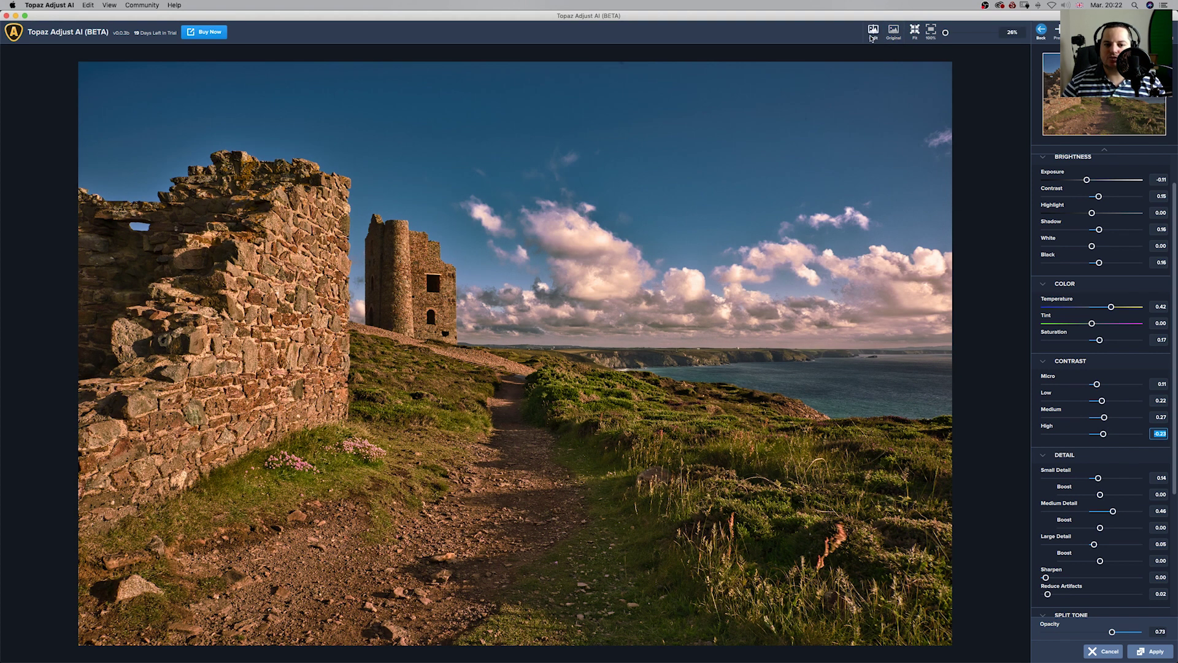
click(879, 33)
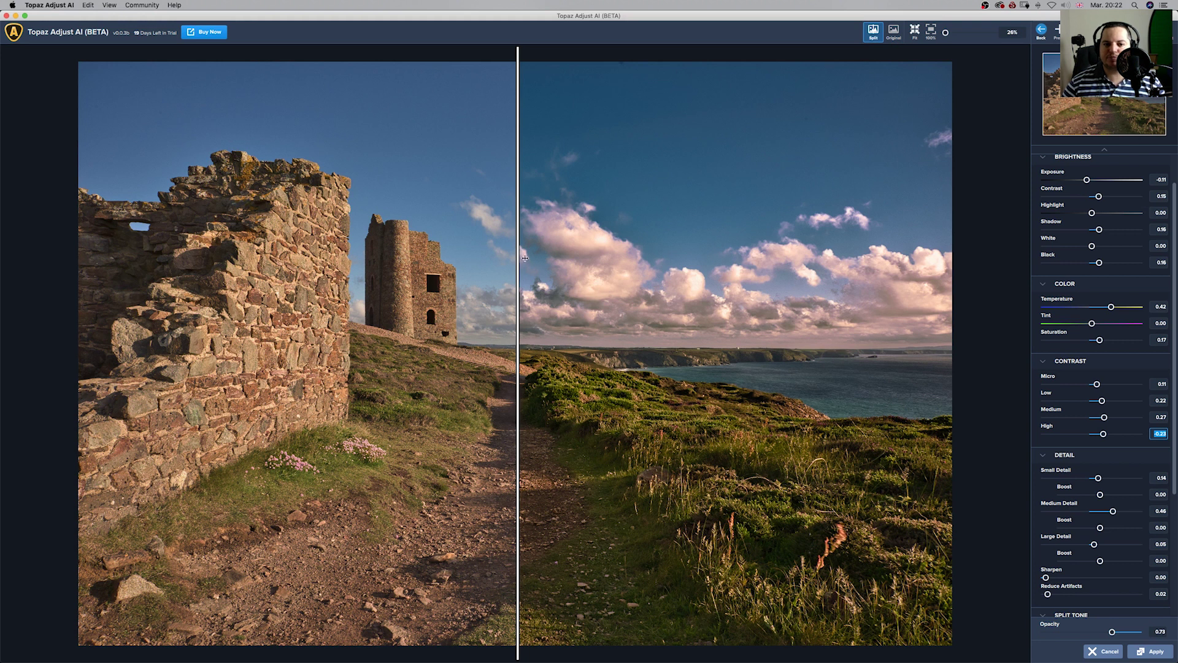
drag(516, 262, 429, 273)
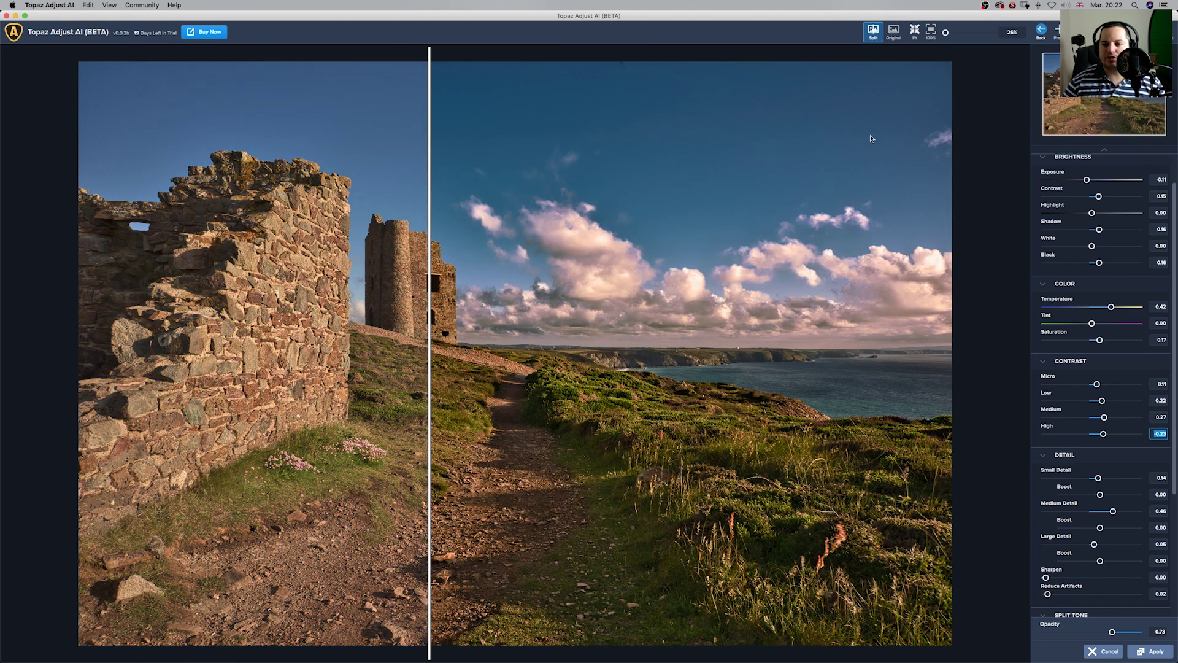
click(900, 36)
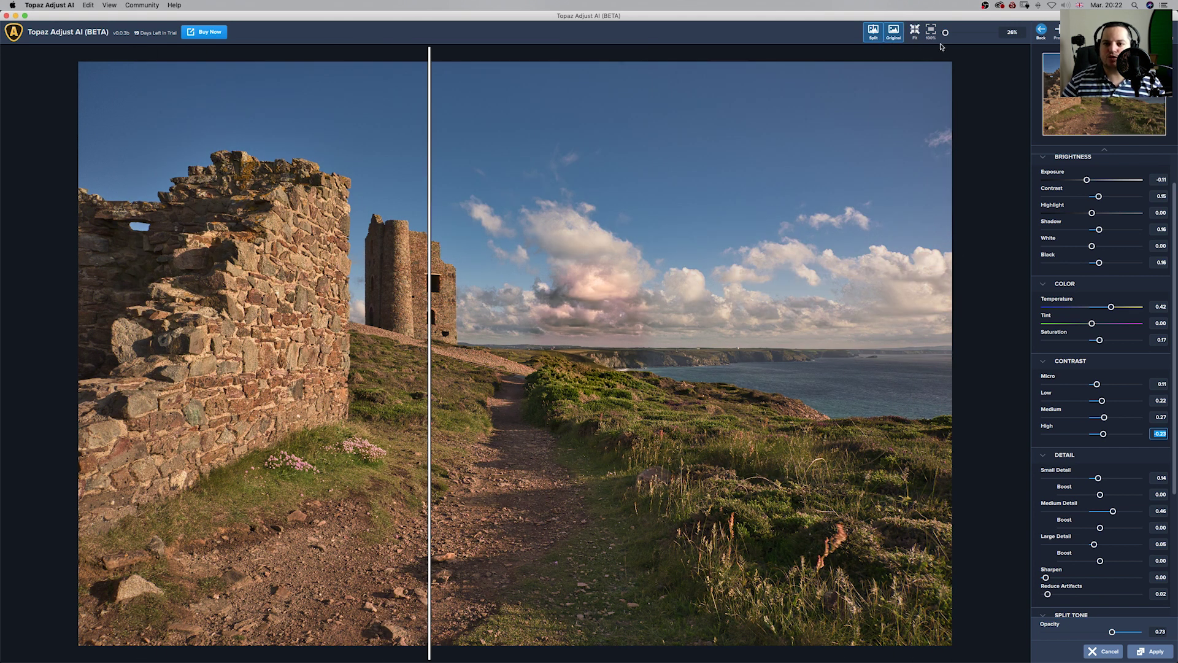
click(873, 34)
Try the Stylized collection's B&W Polaroid, Blue Matte Film, Daylight, New Vintage Fade and Warm Cocoa presets
click(1039, 32)
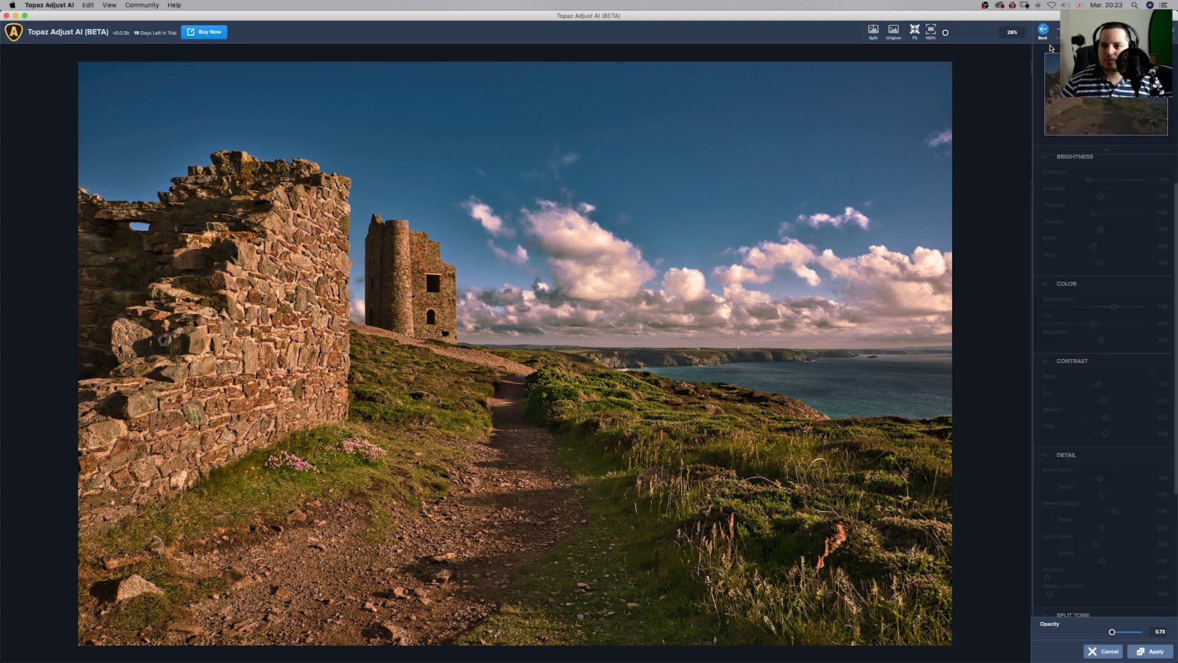
click(1063, 101)
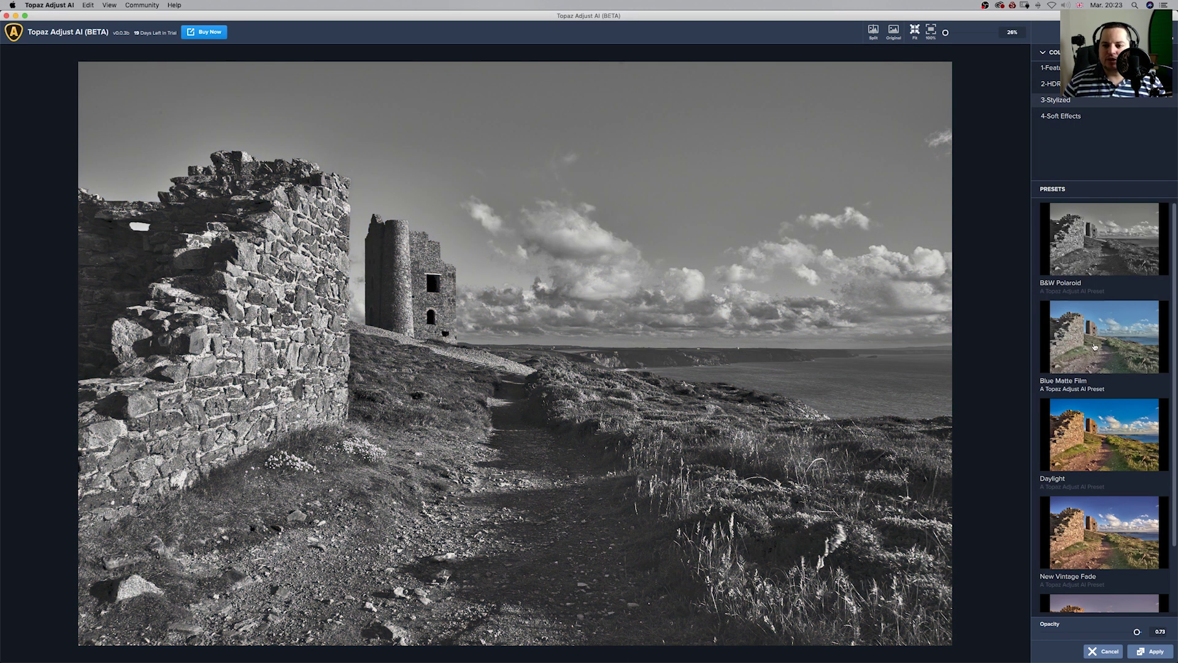
click(1095, 357)
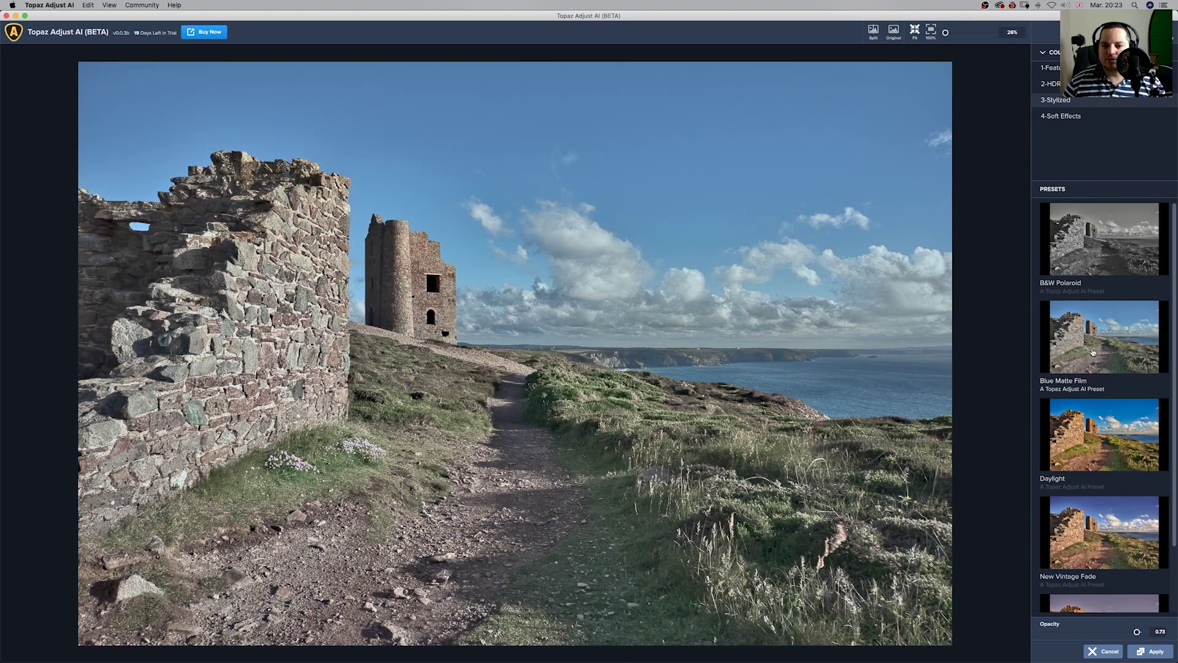
click(1096, 433)
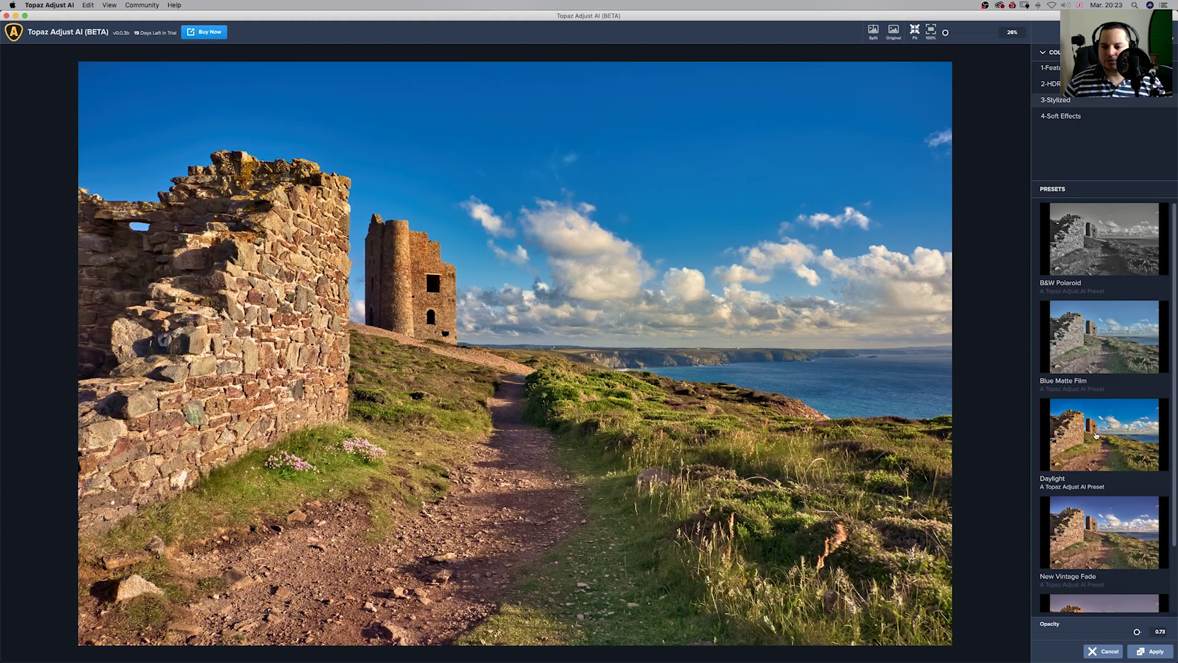
click(1103, 526)
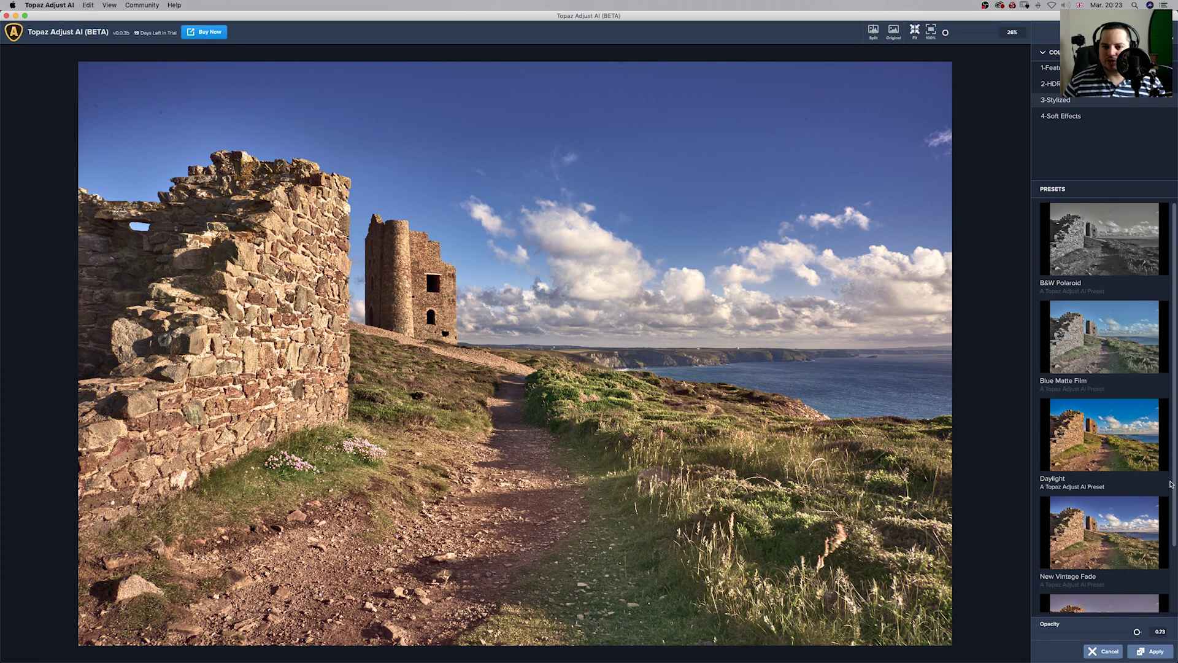
scroll(1098, 528, down, 3)
click(1092, 563)
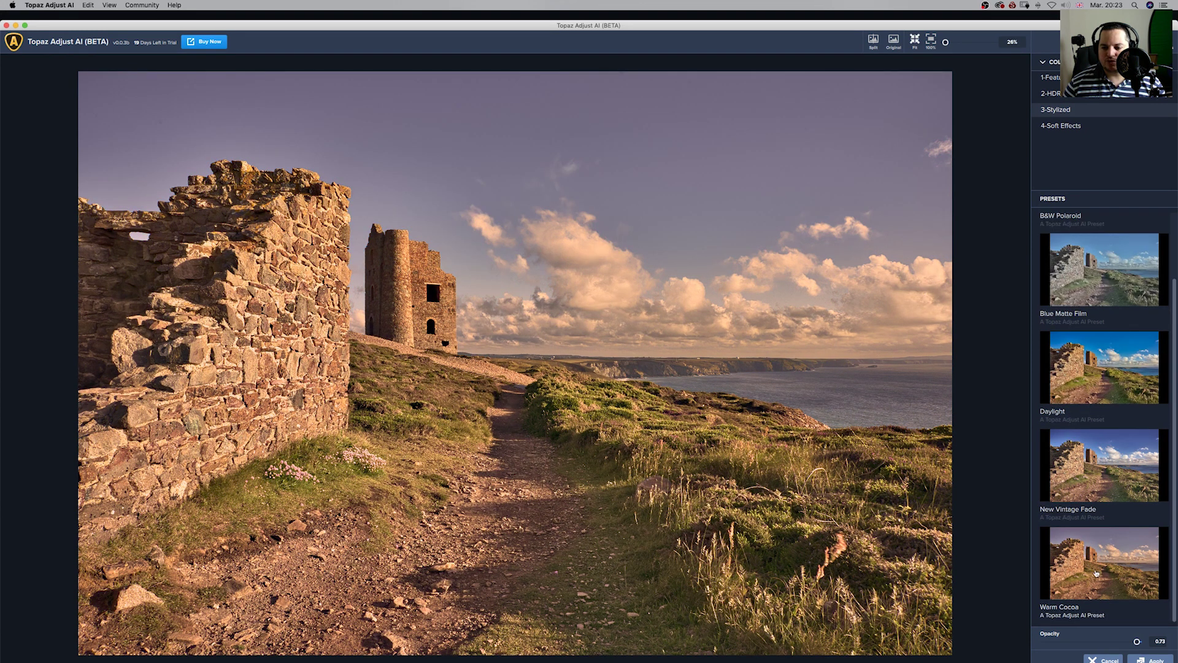
Try the Soft Effects collection's B&W Soft Light, Depth Effect, Painterly and Soft Sepia presets
click(1063, 126)
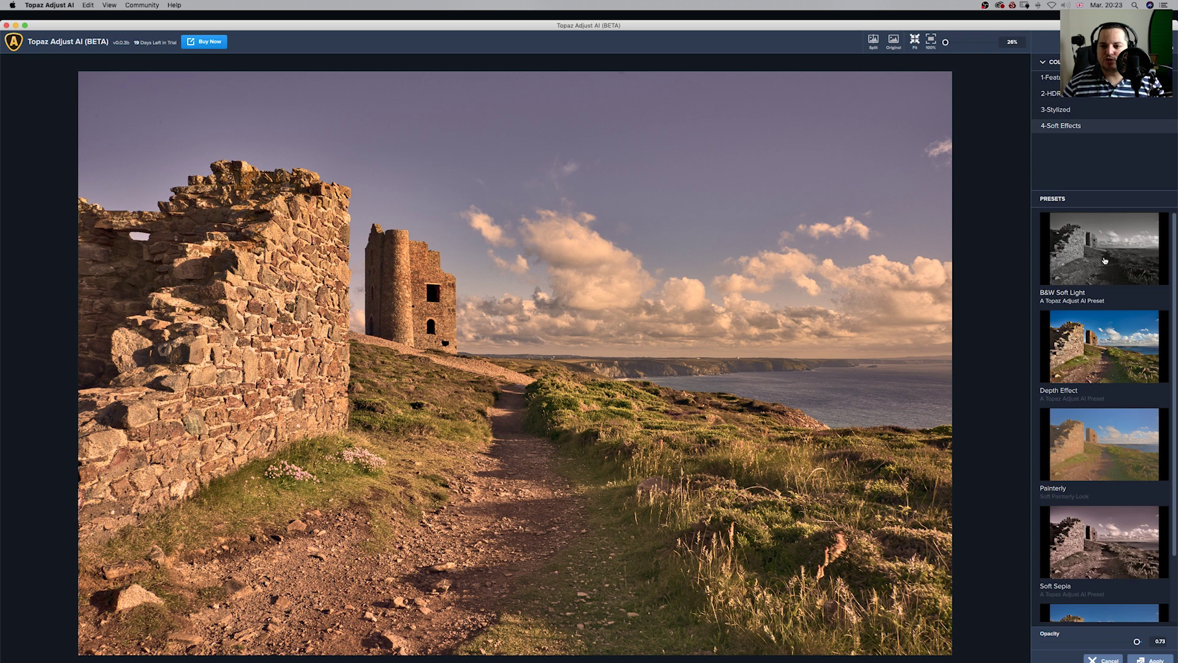
click(1101, 271)
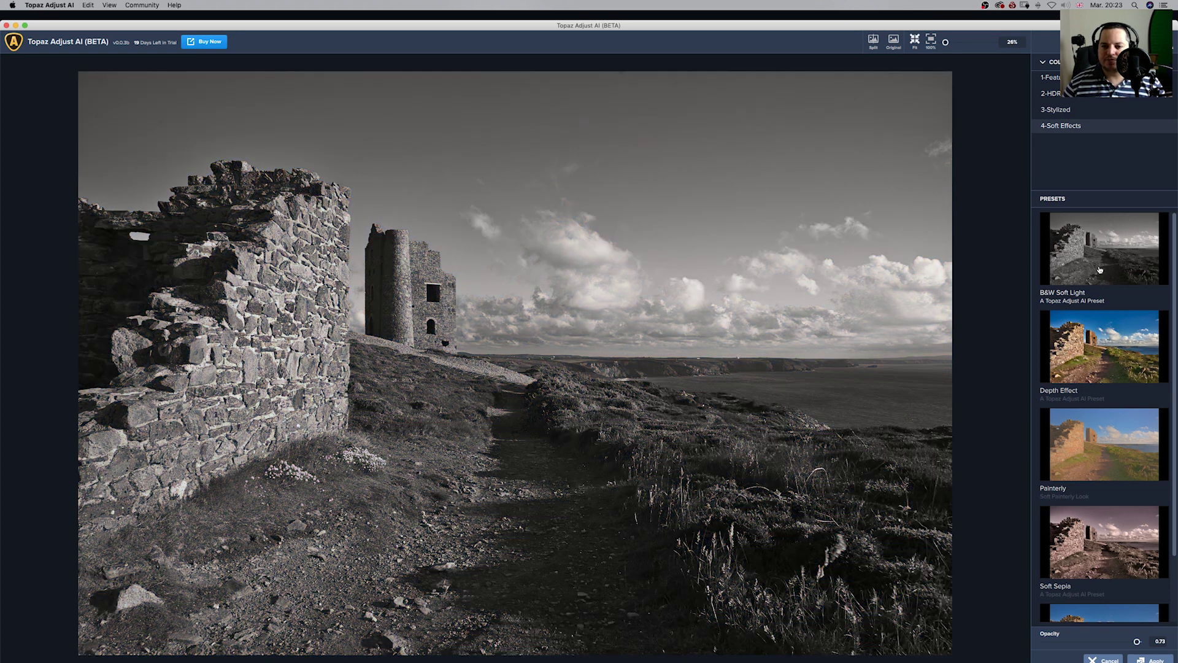
click(1094, 347)
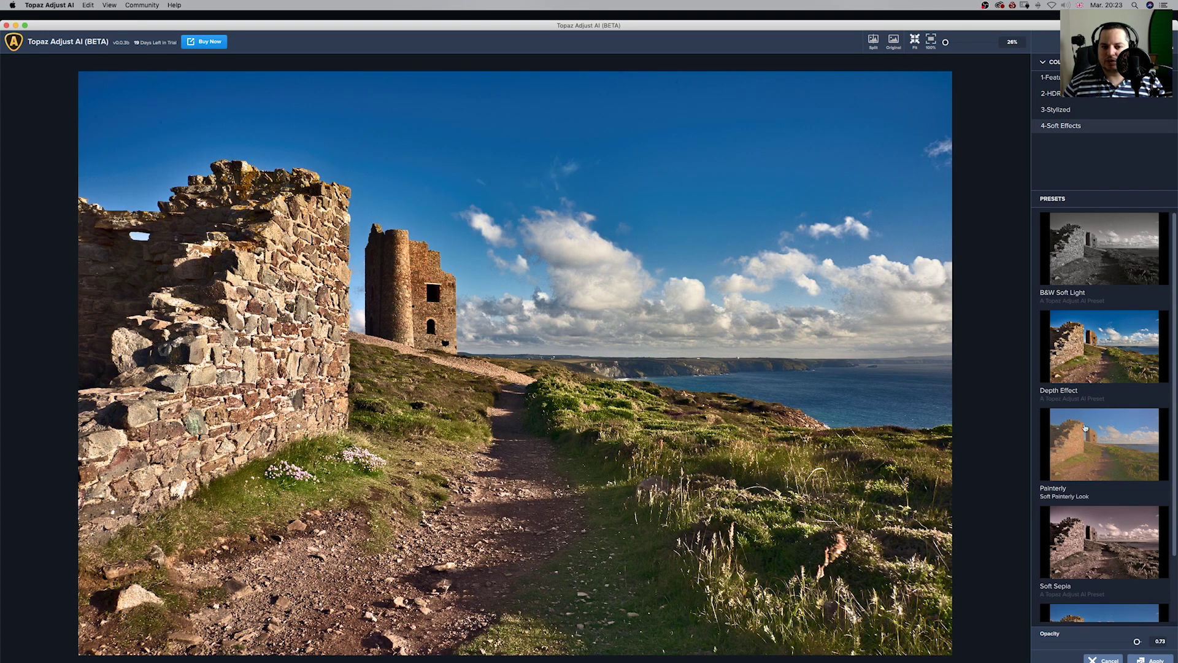
click(1085, 453)
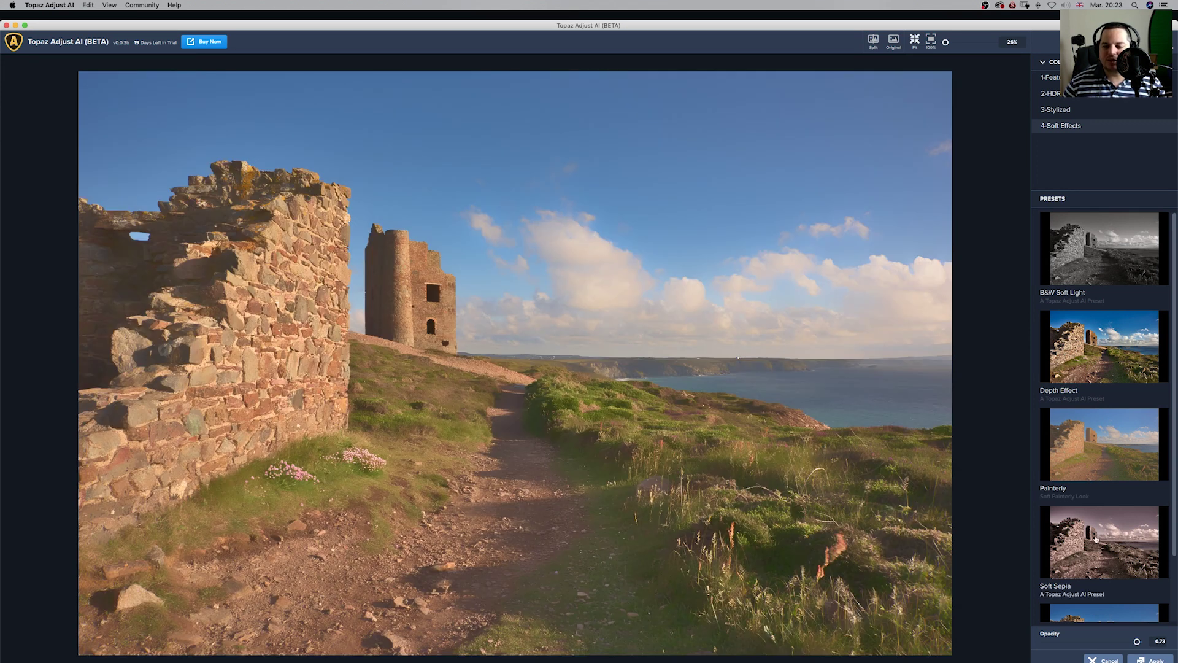
click(1120, 527)
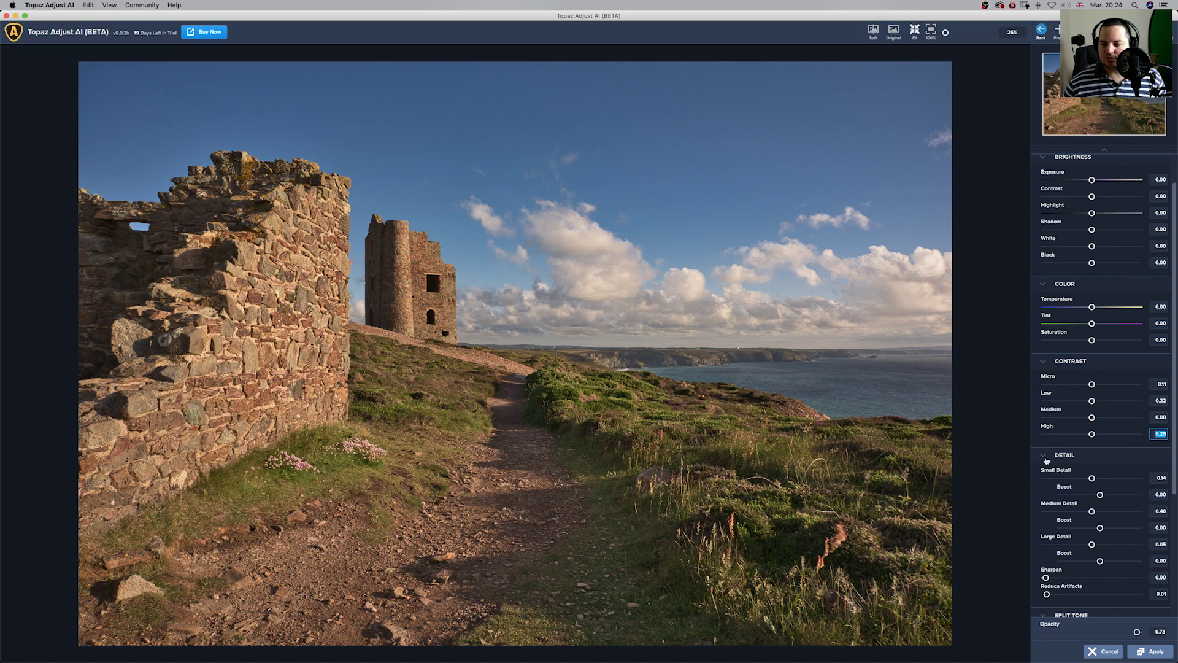
Set the high contrast to 0, and the brightness values to contrast 0.25, highlight -0.57, shadow 0.28, white -0.24 and black 0.33
text(0)
key(Tab)
drag(1095, 199, 1104, 197)
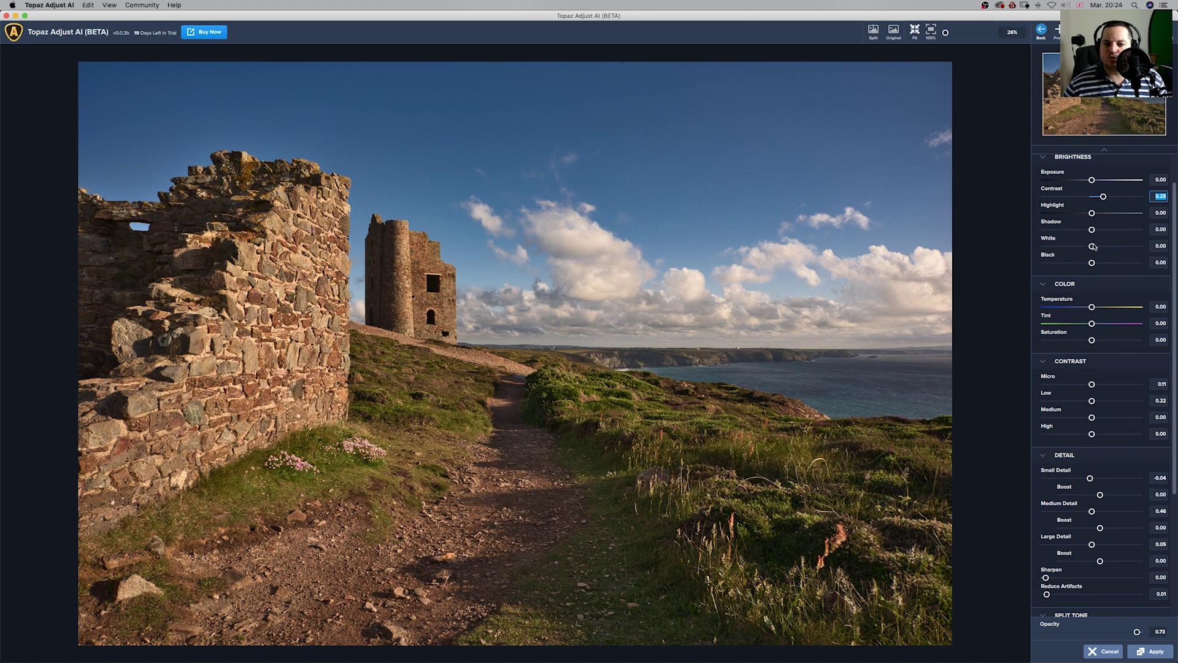
mouse_move(1091, 246)
mouse_down()
mouse_move(1081, 246)
mouse_move(1104, 264)
mouse_up()
mouse_move(1093, 213)
mouse_down()
mouse_move(1066, 213)
mouse_move(1105, 230)
mouse_up()
Set temperature to -0.43, tint to 0.29 and saturation to -0.11, and micro, low, medium and high contrast to 0.37, 0.20, 0.20 and 0.14
drag(1092, 308, 1088, 342)
click(1092, 385)
drag(1092, 402, 1103, 436)
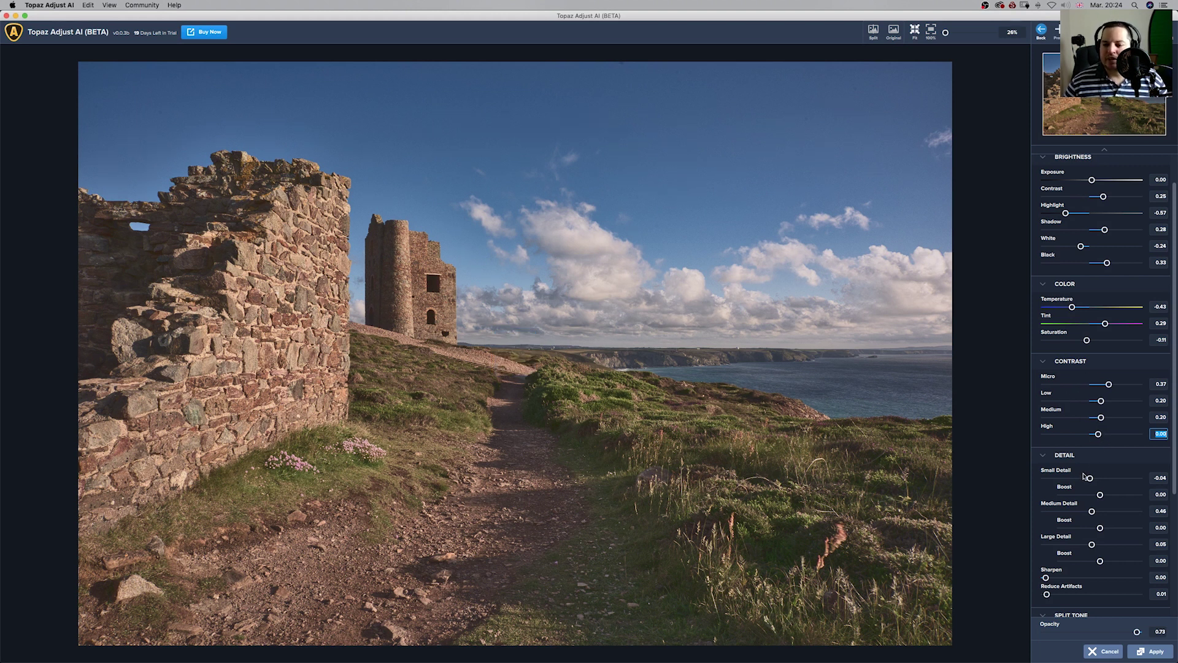
Set small detail to 0.04 with 0.28 boost, medium detail to 0.33 with 0.26 boost, and large detail to 0.25 with 0.26 boost
click(1102, 479)
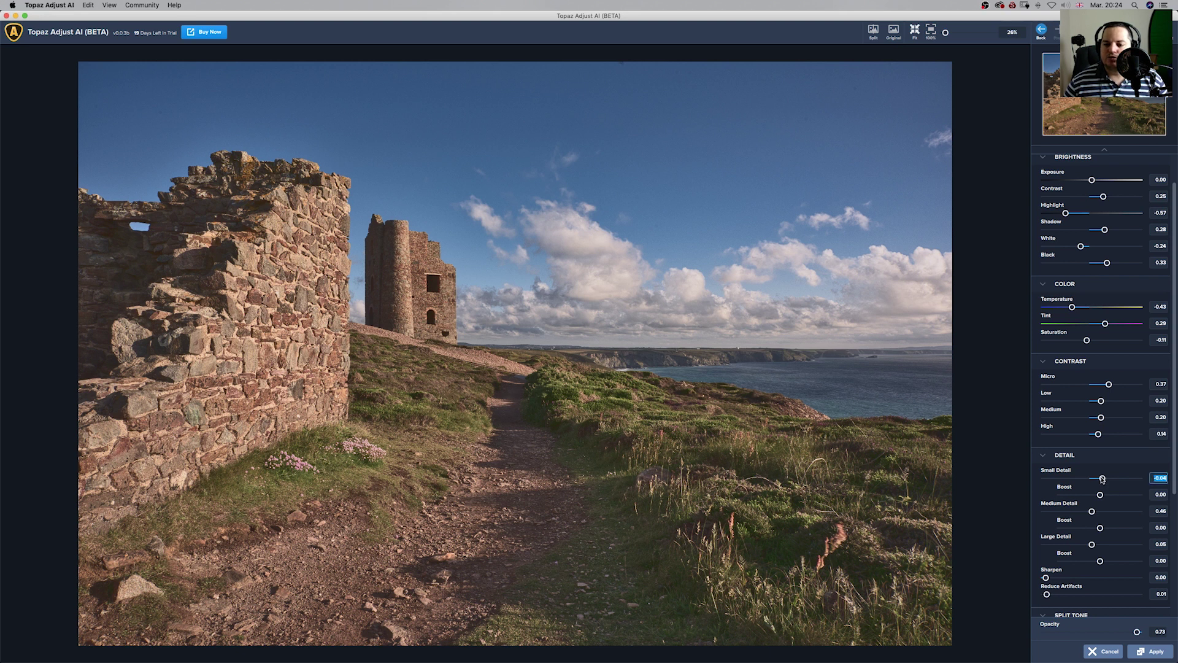
mouse_move(1098, 494)
mouse_down()
mouse_move(1111, 495)
mouse_move(1094, 478)
mouse_move(1105, 512)
mouse_up()
click(1093, 512)
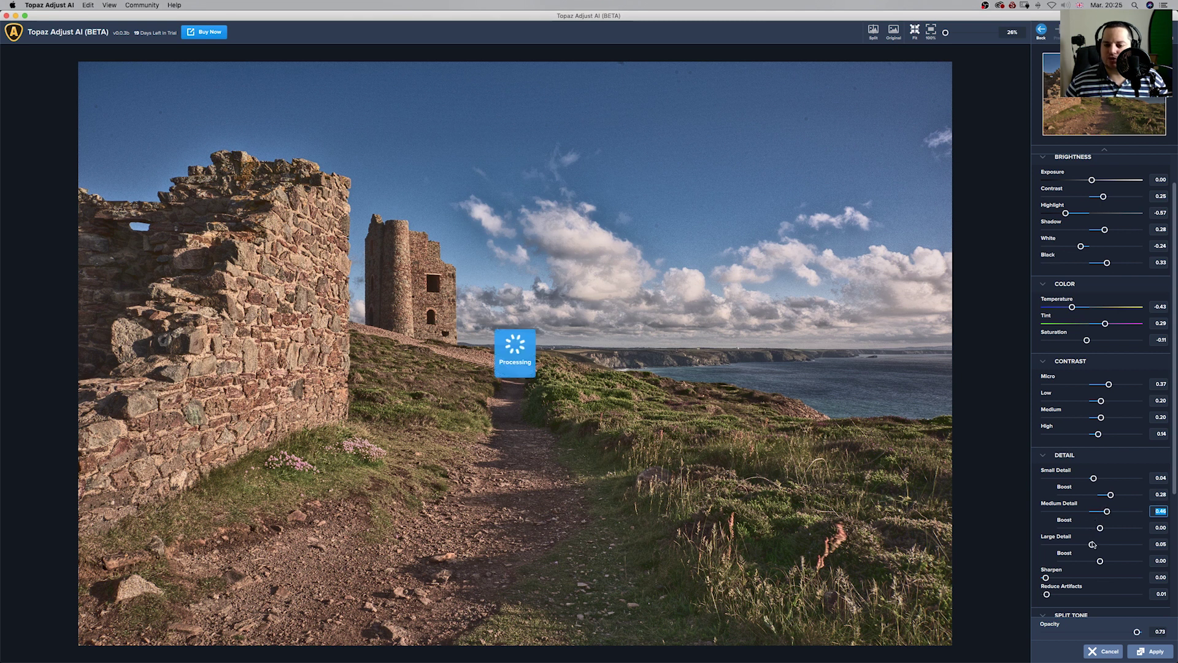
drag(1092, 545, 1110, 527)
Set the sharpening to 0.33 and the artifact reduction to 0.40
scroll(1046, 501, down, 3)
drag(1046, 498, 1061, 498)
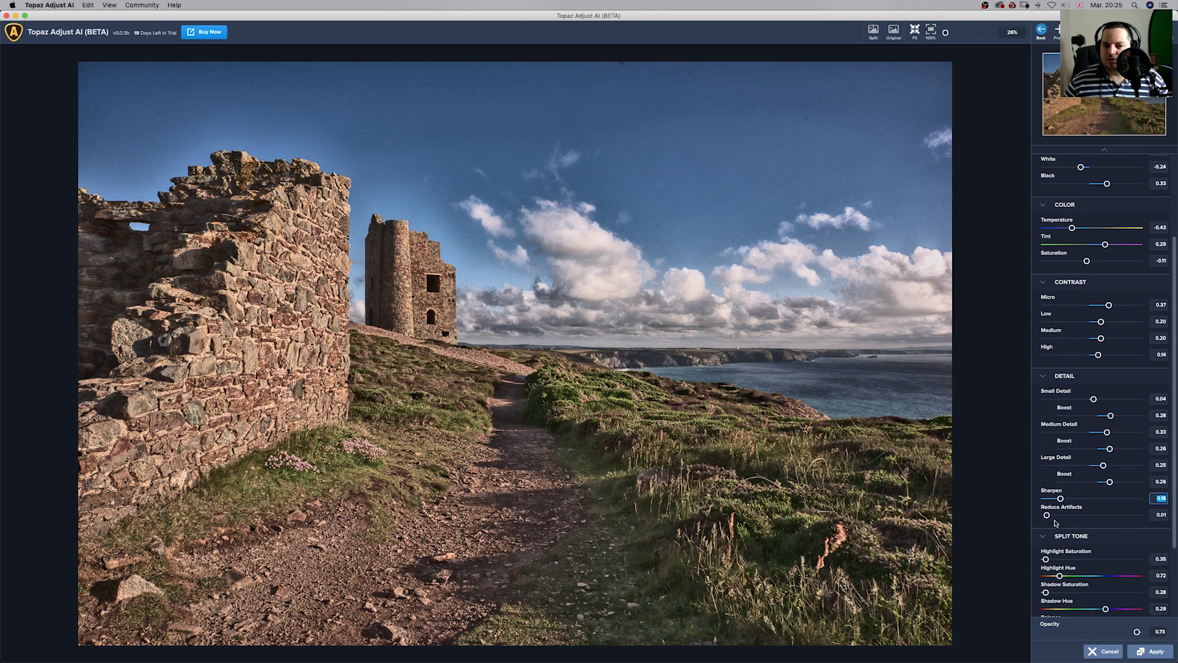
drag(1047, 514, 1078, 519)
click(1060, 498)
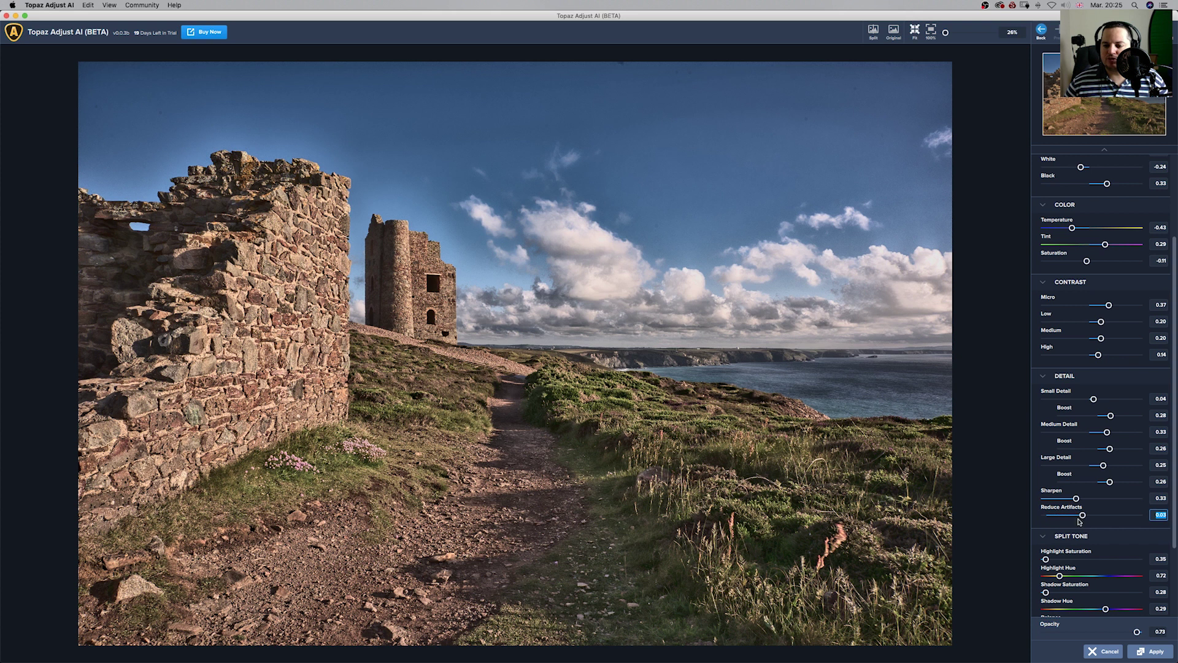
Set small detail to -0.17 with -0.13 boost, medium detail to 0.06 with -0.09 boost, and large detail to -0.10 with -0.08 boost
click(1111, 415)
drag(1112, 417, 1097, 450)
click(1109, 448)
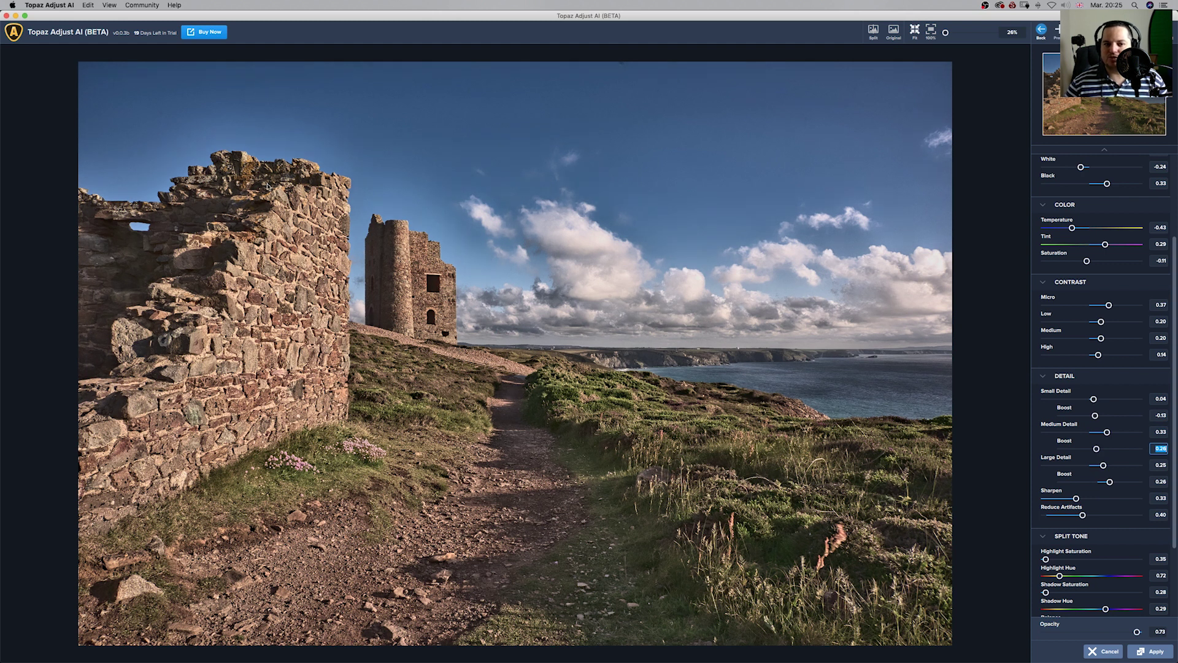
mouse_move(1103, 465)
mouse_down()
mouse_move(1087, 466)
mouse_move(1097, 482)
mouse_up()
drag(1107, 432, 1084, 399)
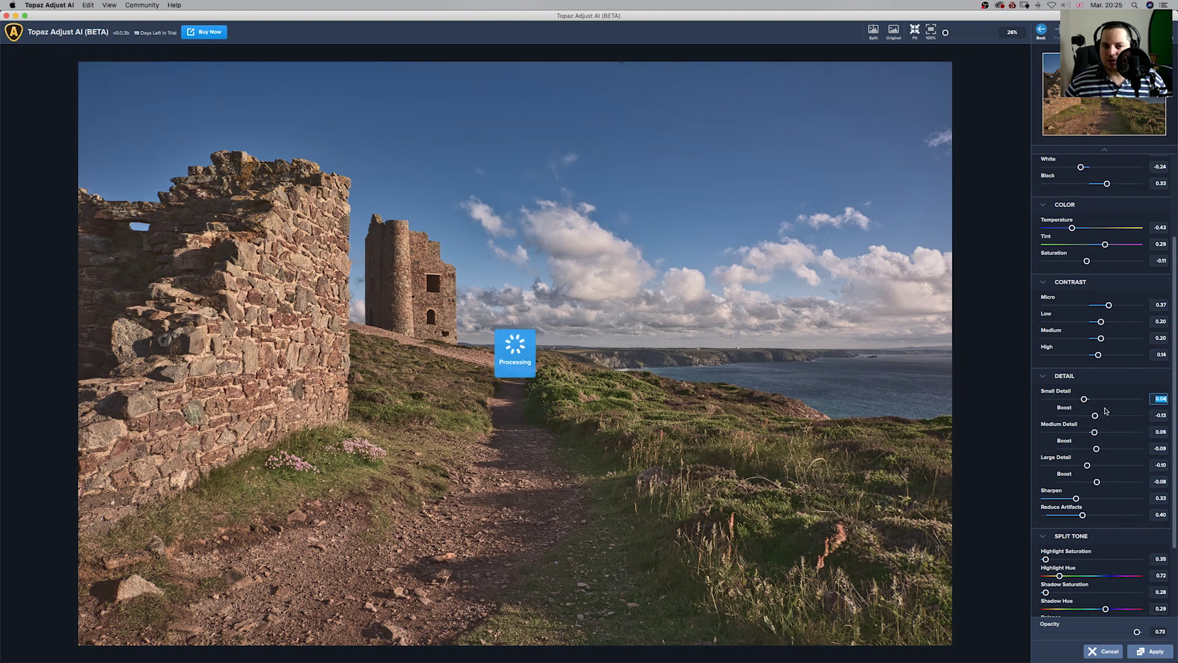
Set the medium detail to 0.14 and raise its boost slightly
drag(1096, 433, 1107, 432)
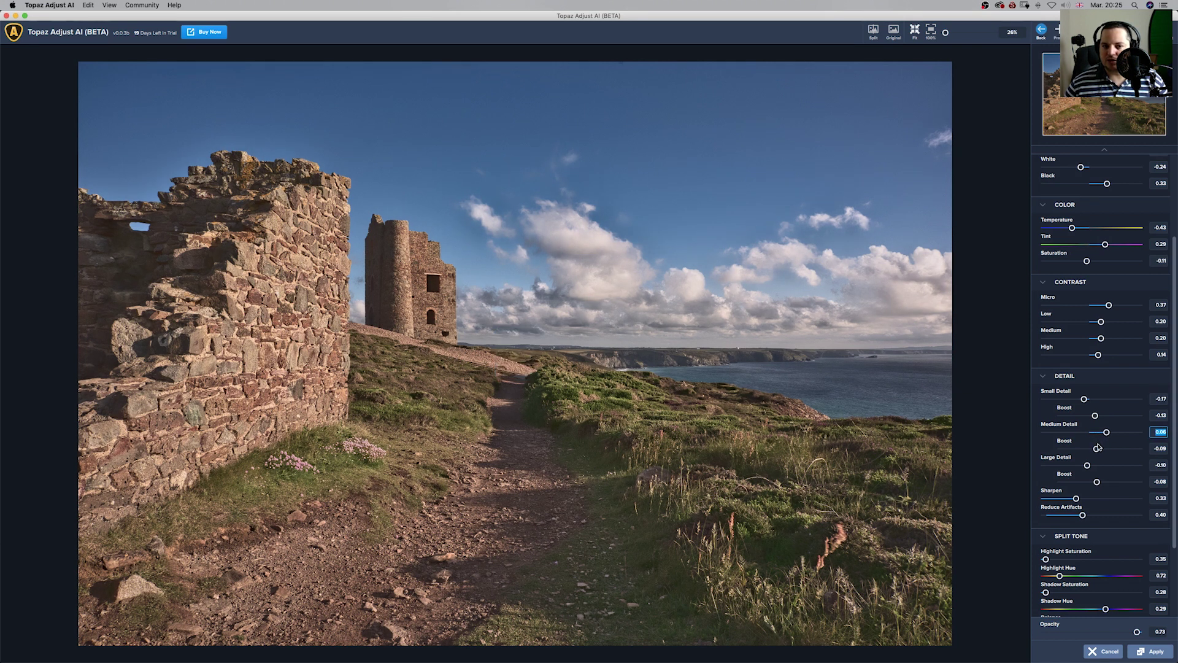
drag(1097, 451, 1108, 449)
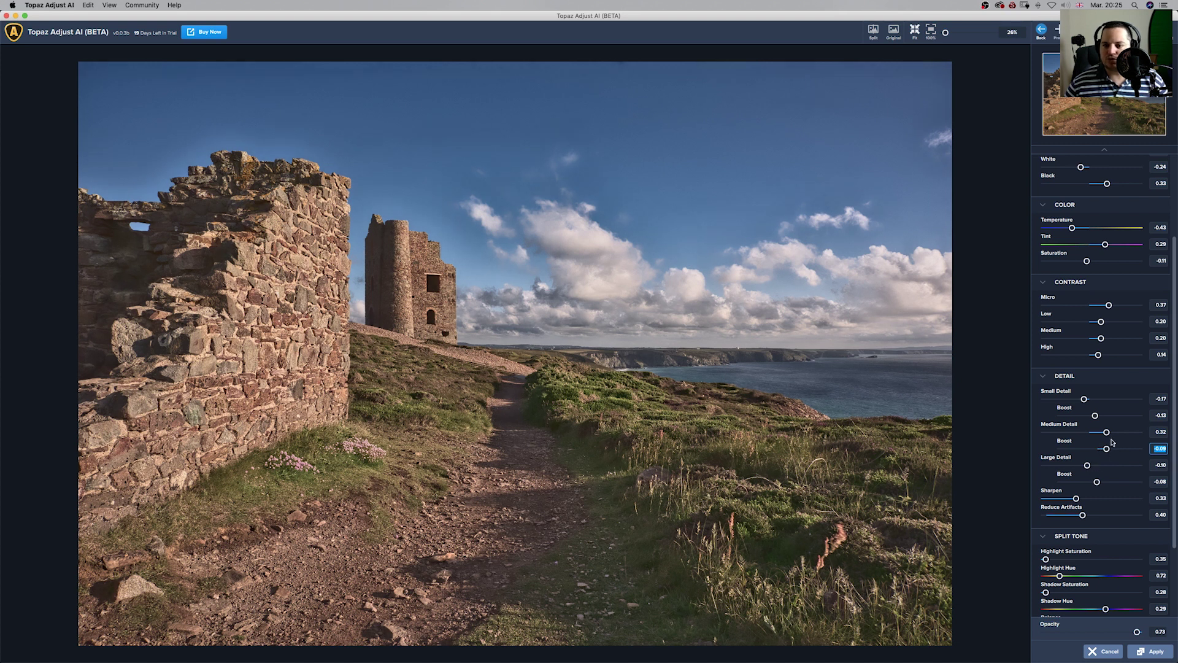
drag(1105, 434, 1101, 451)
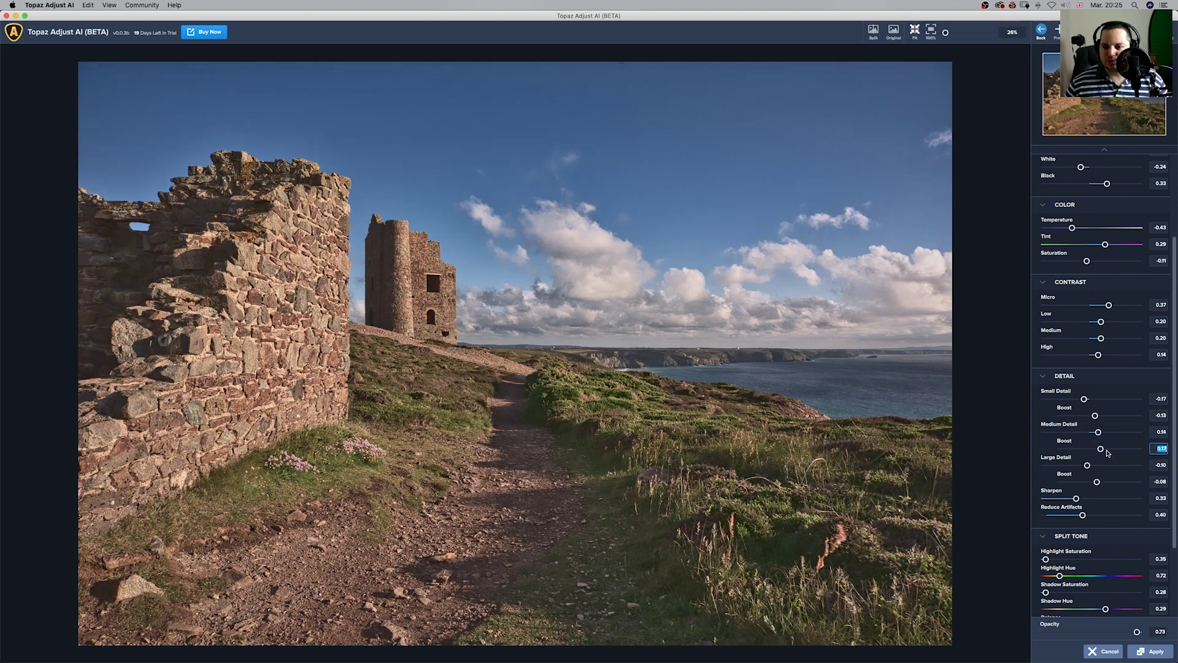
Set the micro contrast to 0.17, low contrast to 0.08, medium contrast to 0.17, and high contrast to 0.13
scroll(1172, 403, down, 5)
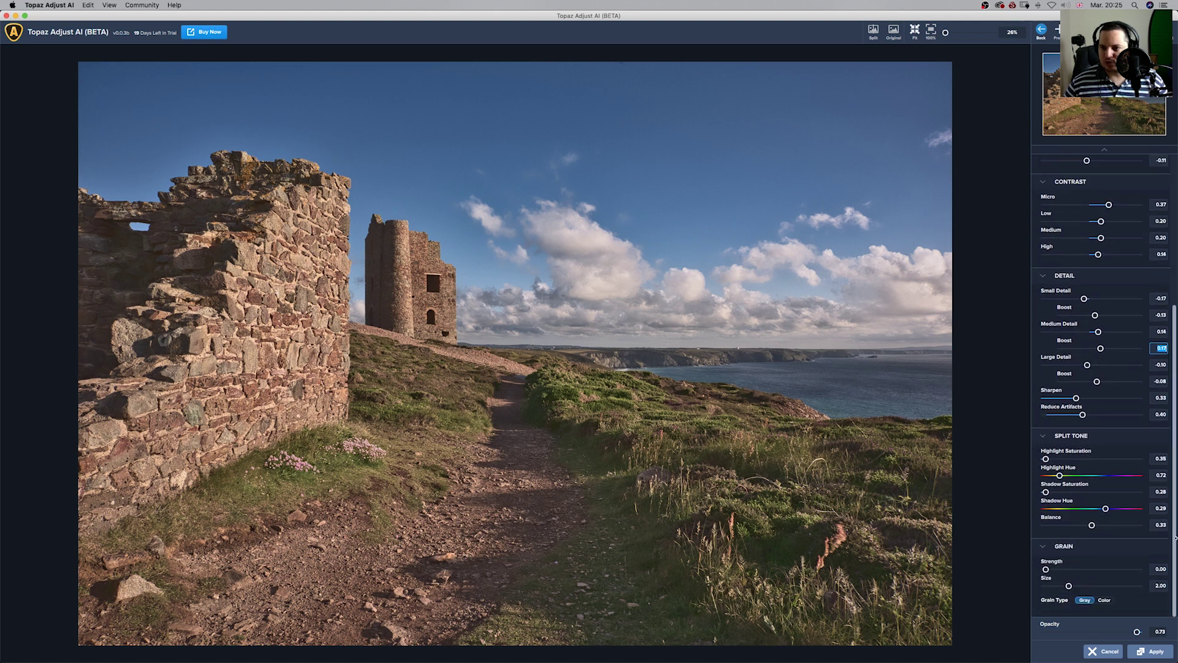
drag(1109, 205, 1100, 205)
click(1097, 221)
click(1100, 238)
click(1098, 254)
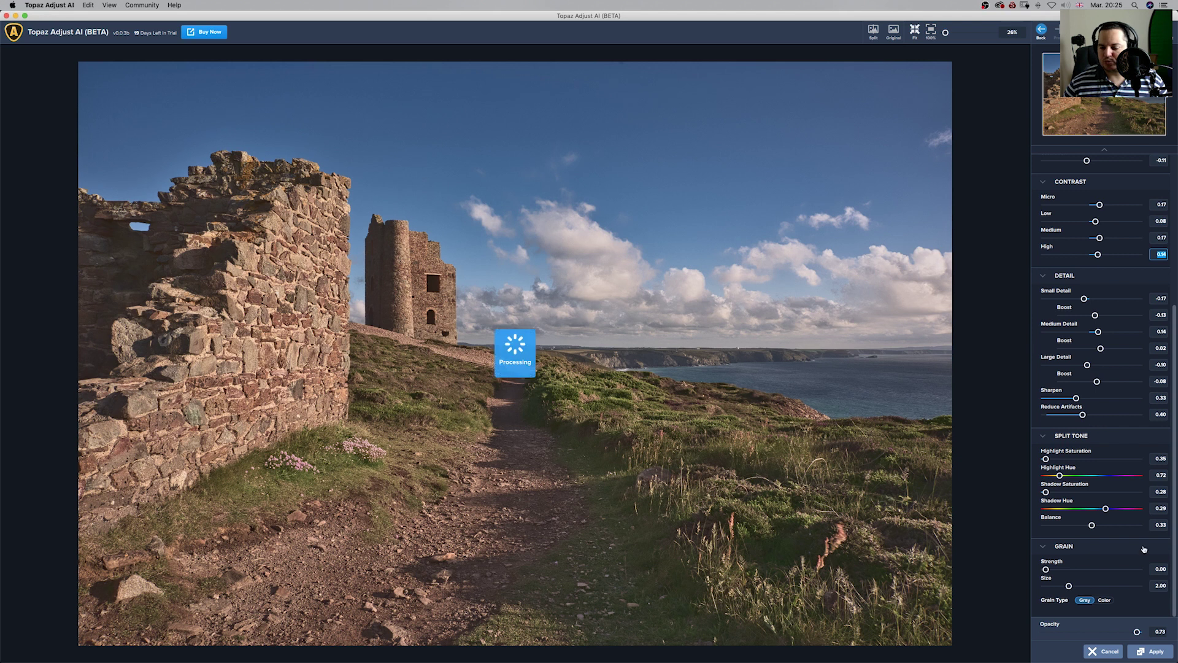
Try grain at strength 0.80 and size 3.31 in the Color and Gray types, and bring its strength back to zero
drag(1045, 569, 1084, 587)
click(1103, 601)
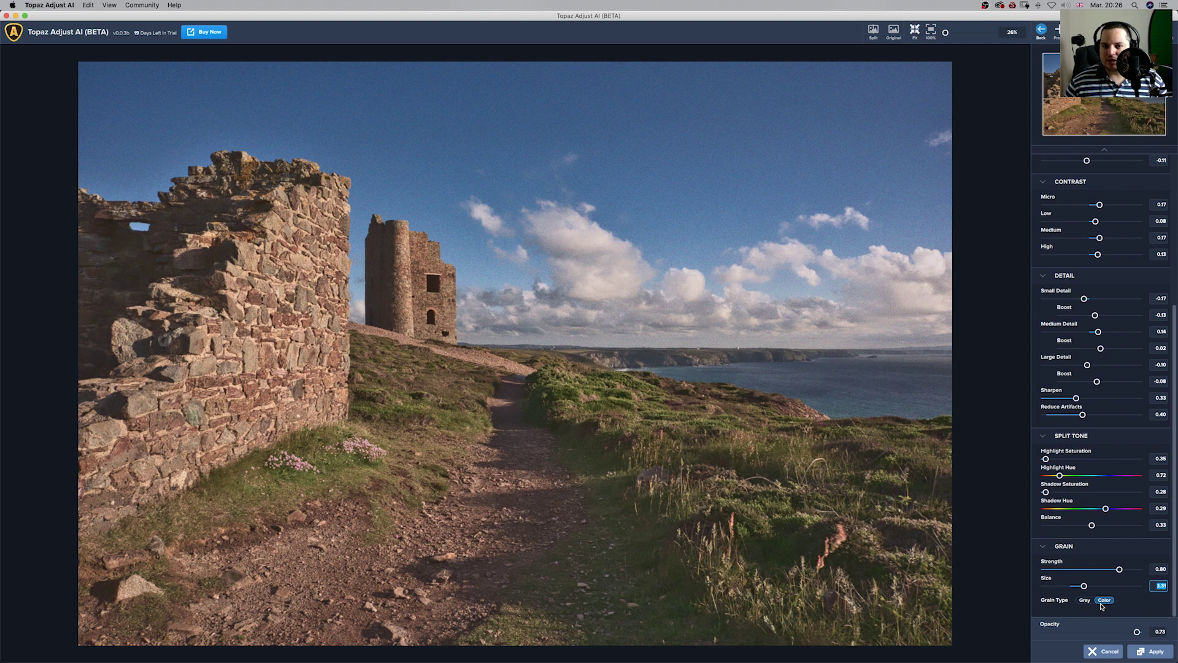
click(1082, 601)
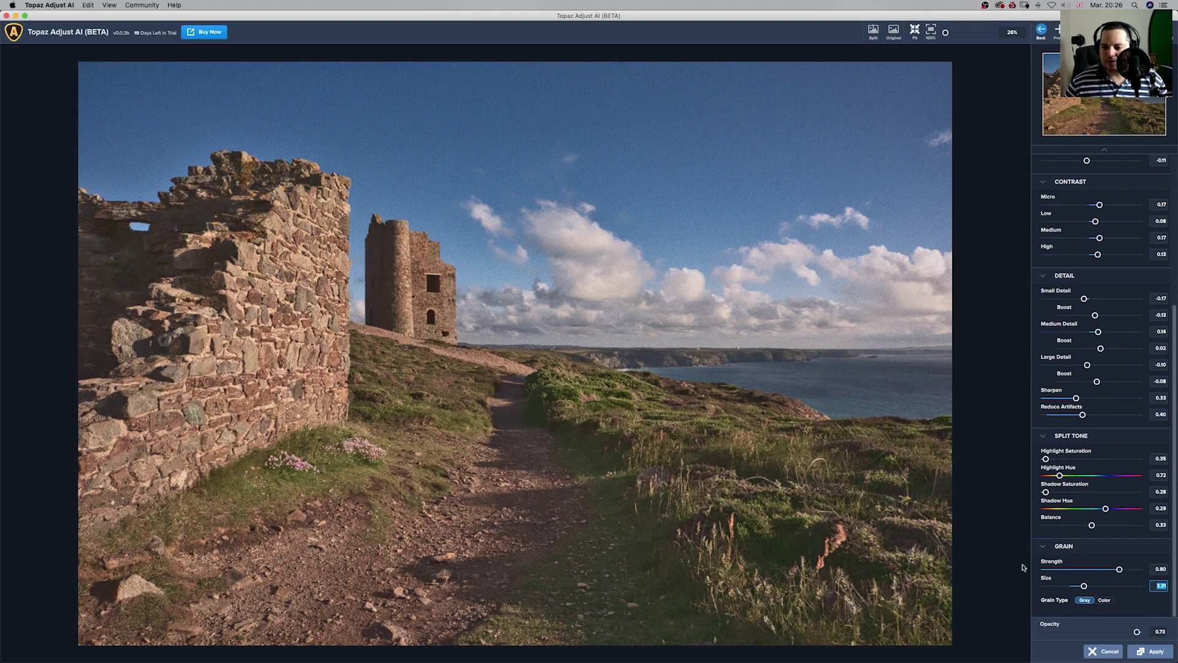
drag(1120, 570, 1005, 570)
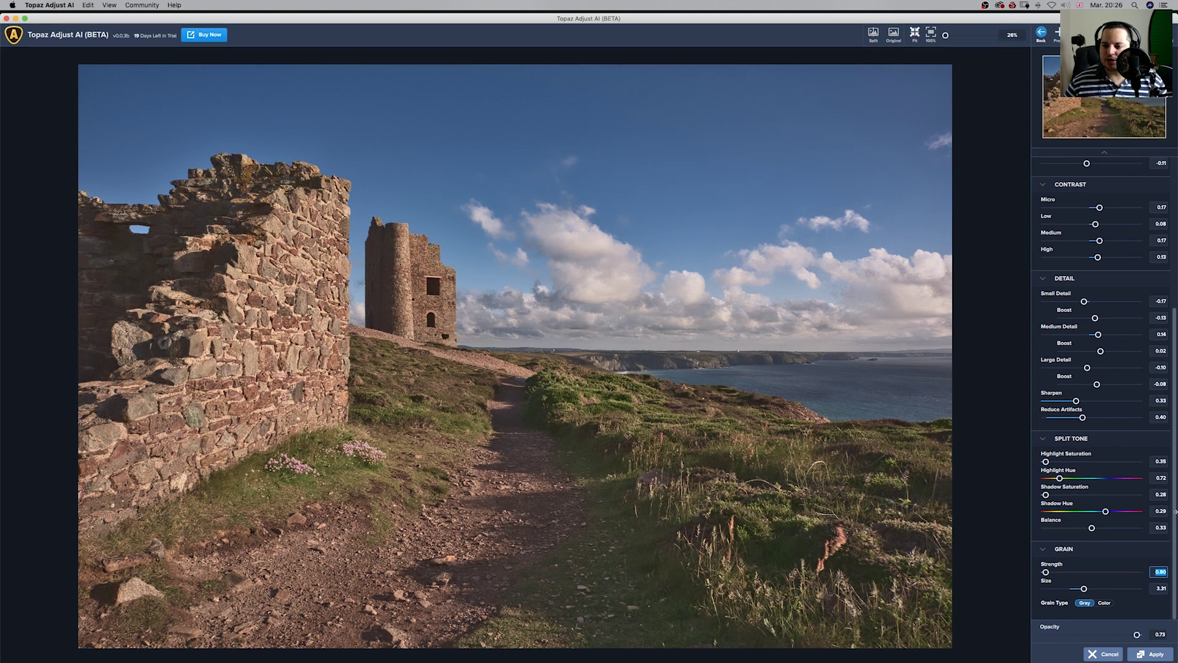
Try the Standard and HDR Style modes of Auto Adjust AI on the photo and switch the automatic adjustment back off
scroll(1104, 368, up, 1)
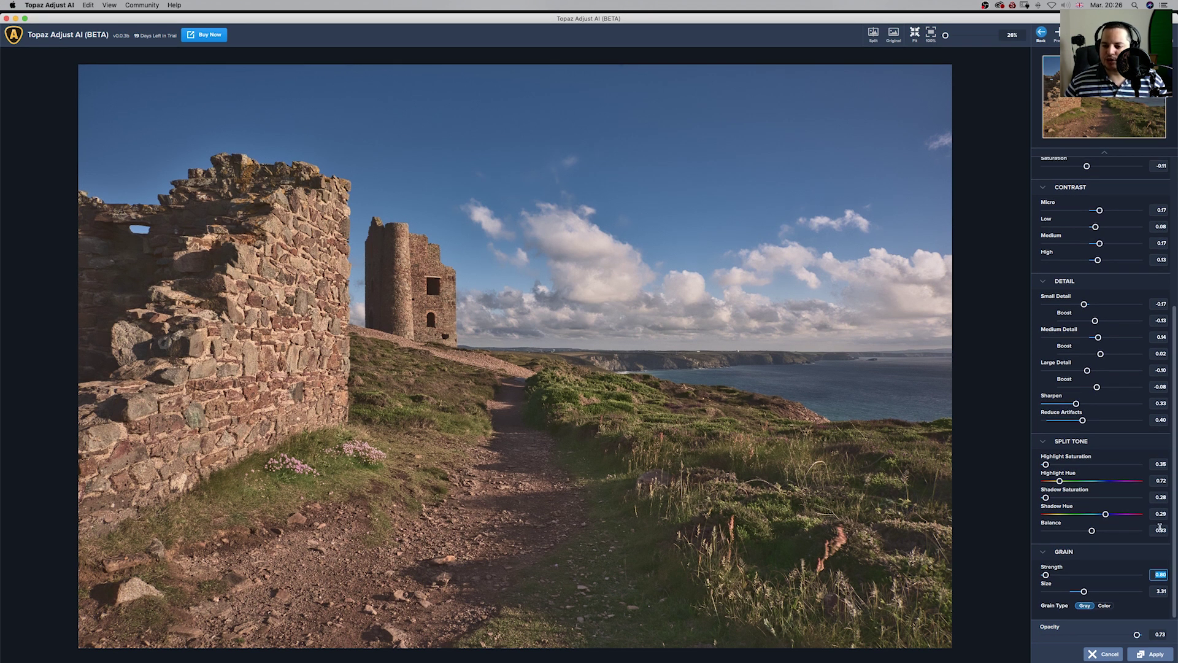
drag(1173, 527, 1171, 338)
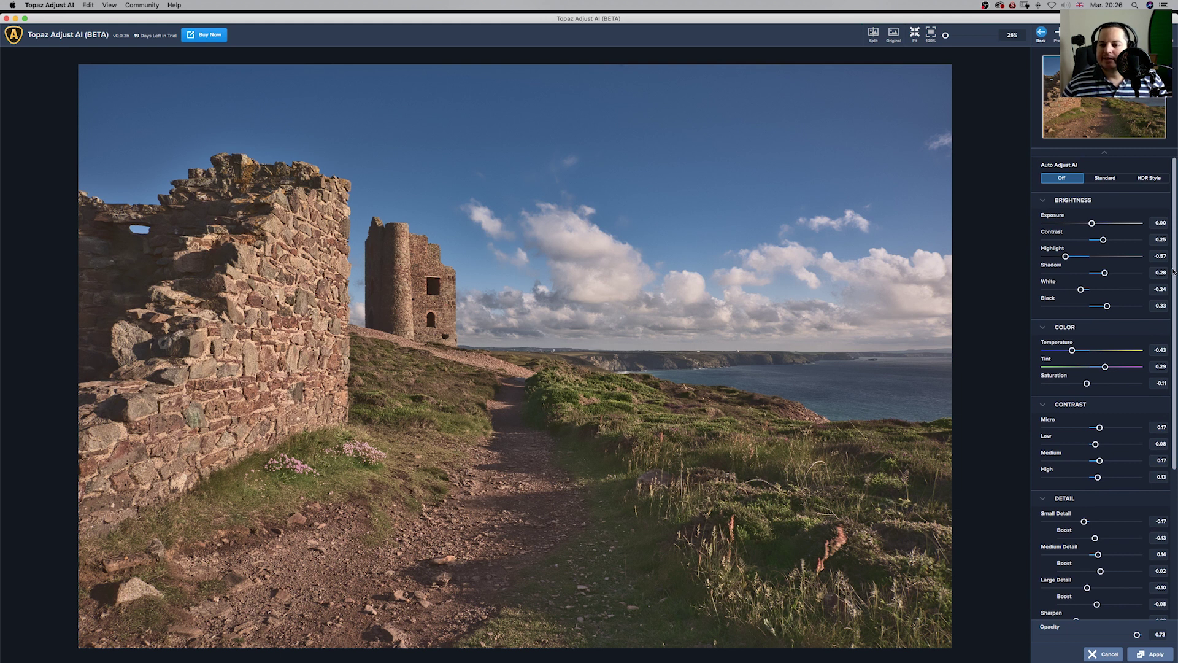
click(1106, 180)
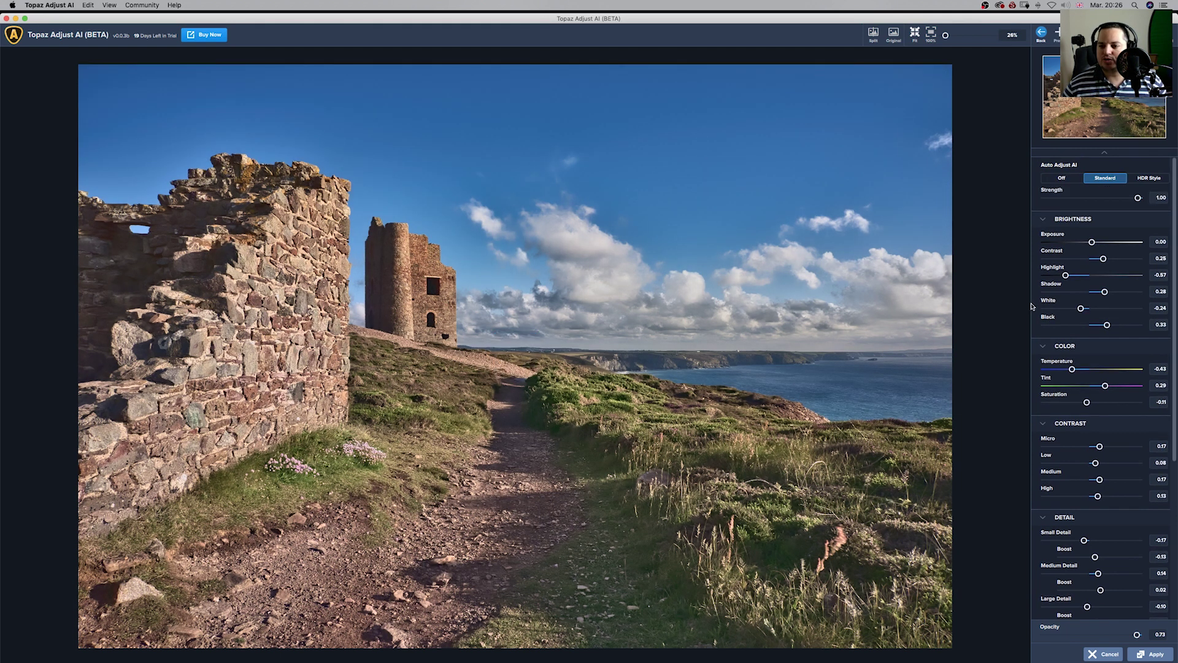
click(1147, 180)
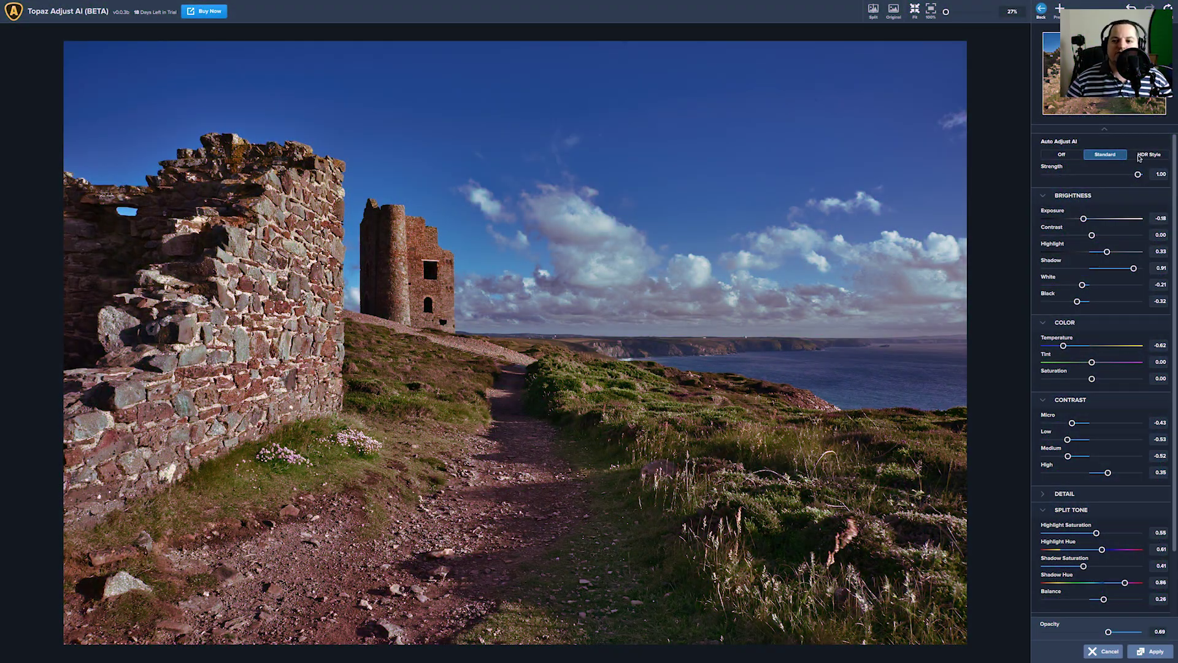
click(1150, 155)
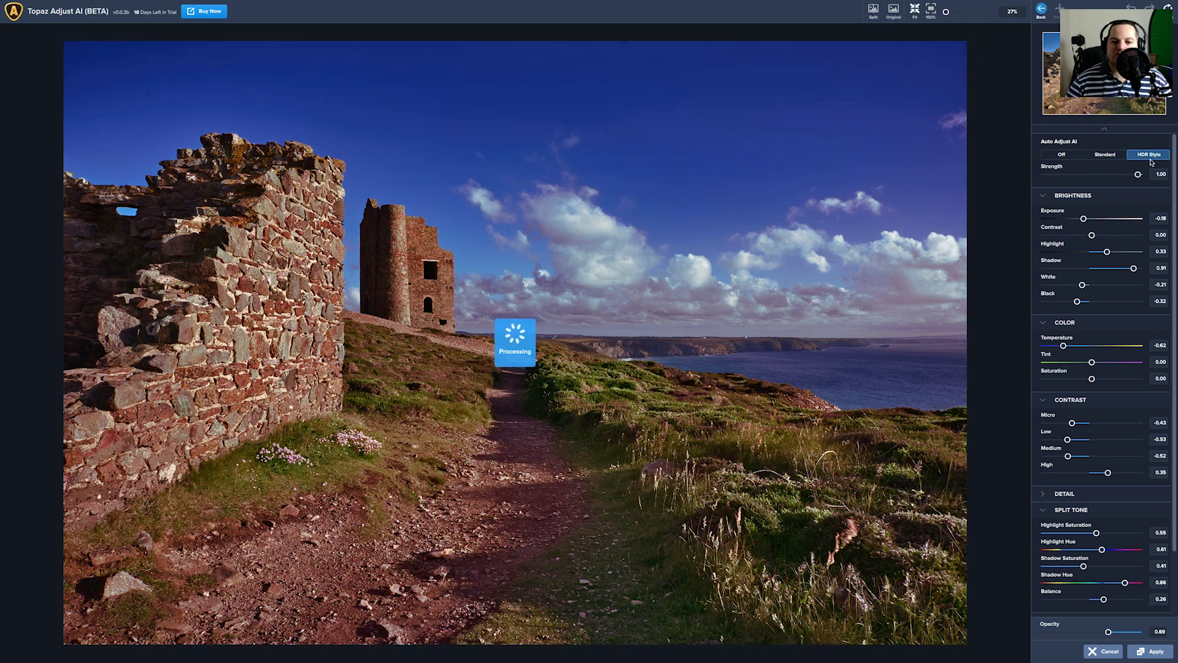
click(1065, 156)
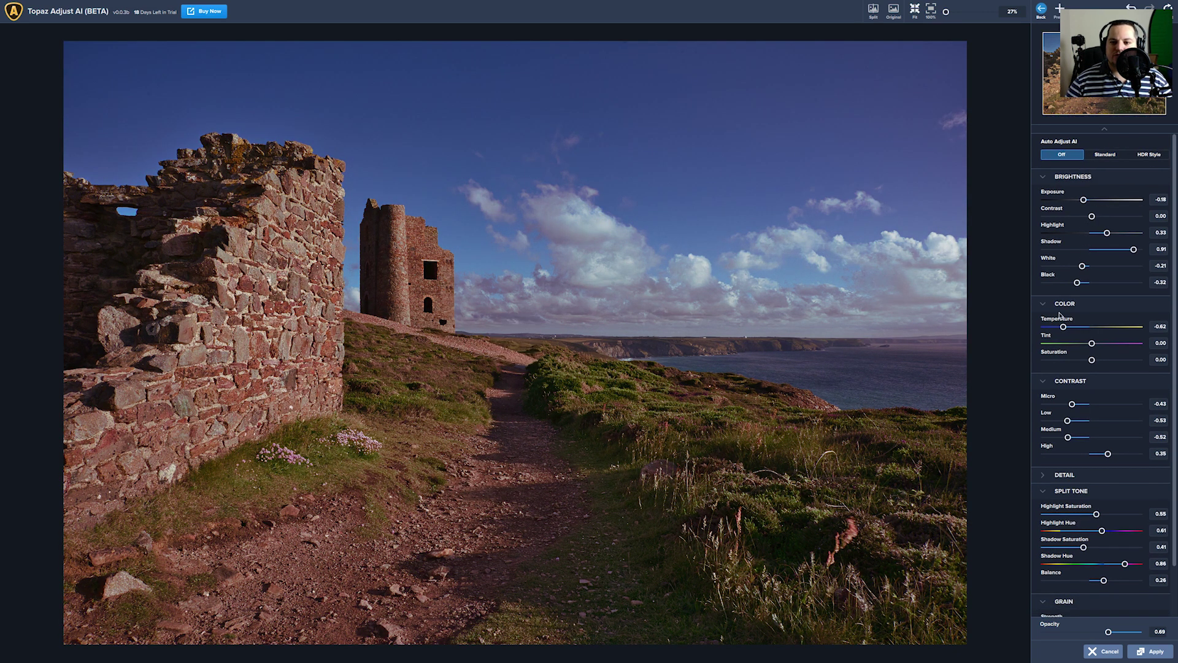
Raise the white to 0.16, lower the shadow, and compare Auto Adjust AI's Standard and HDR Style modes before turning it off
drag(1082, 266, 1119, 250)
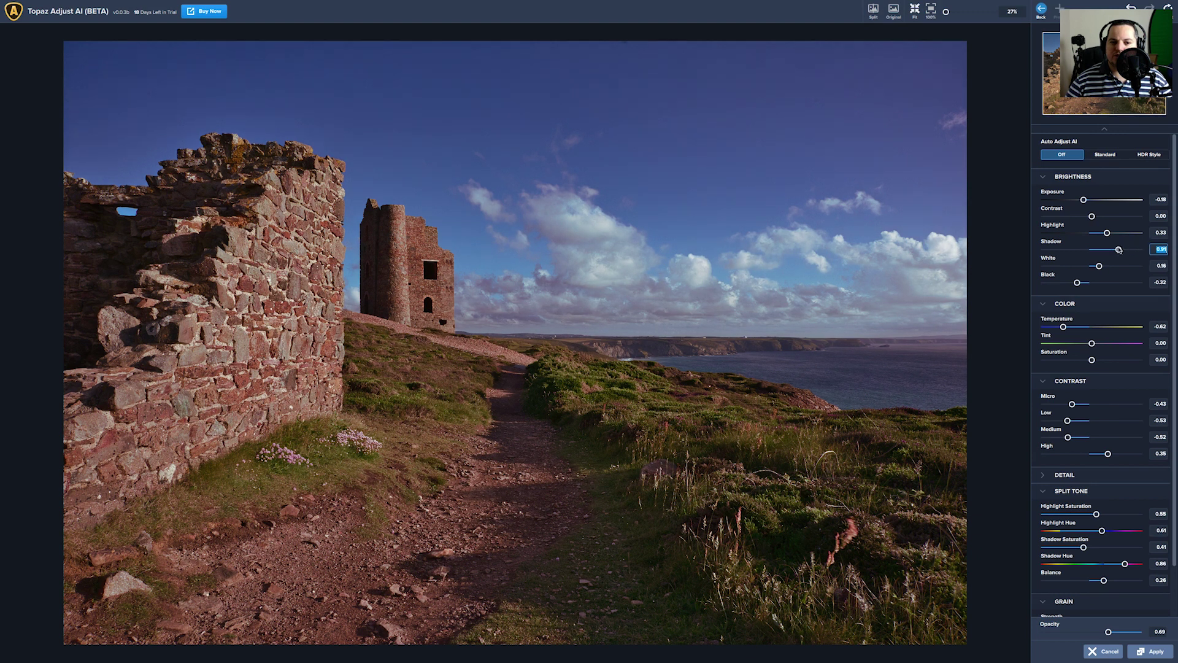
click(1105, 155)
click(1148, 154)
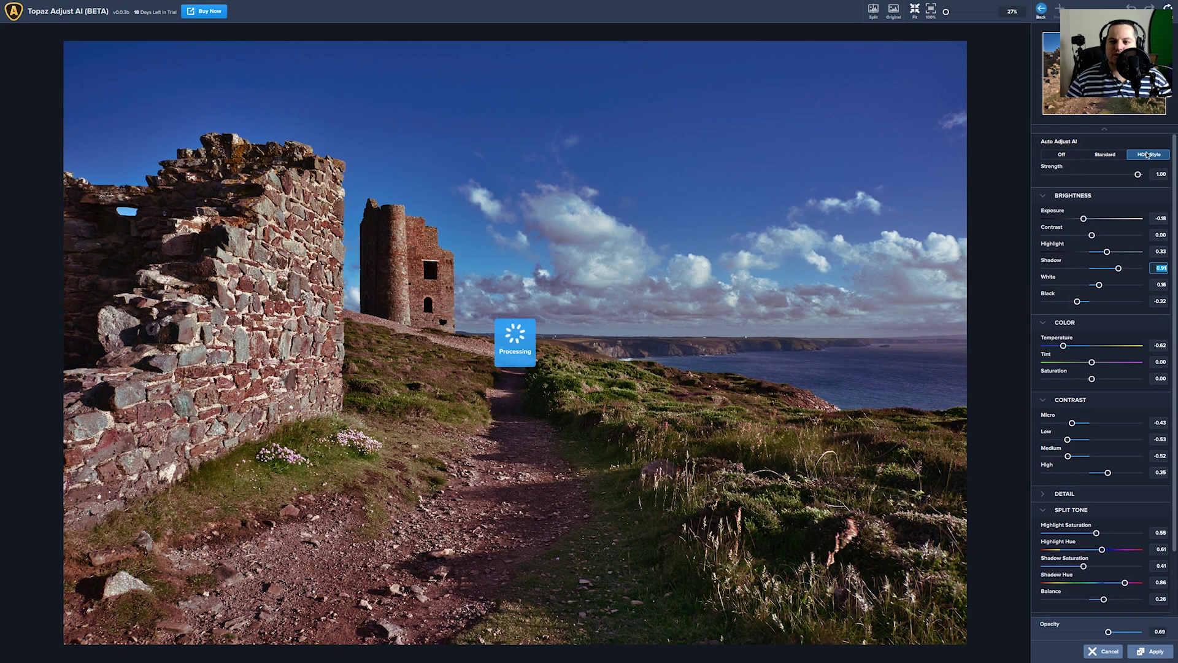
click(1080, 154)
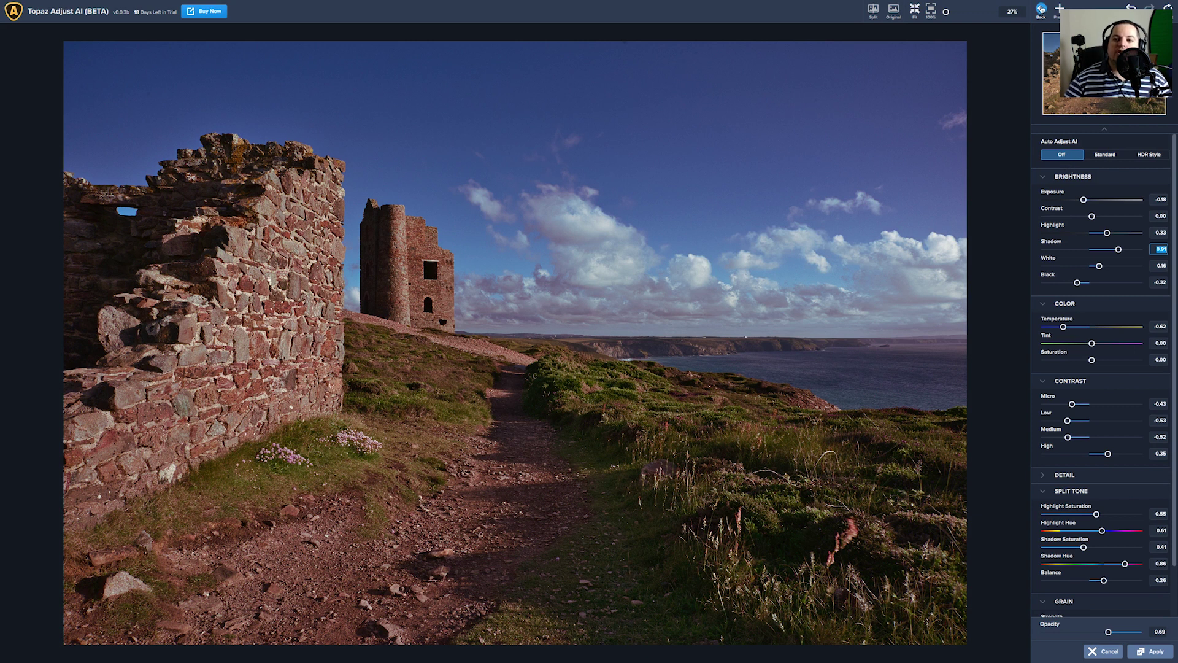
Return to the preset collection and try the Bright & Detailed preset, followed by Dark Mood, on the photo
click(1041, 10)
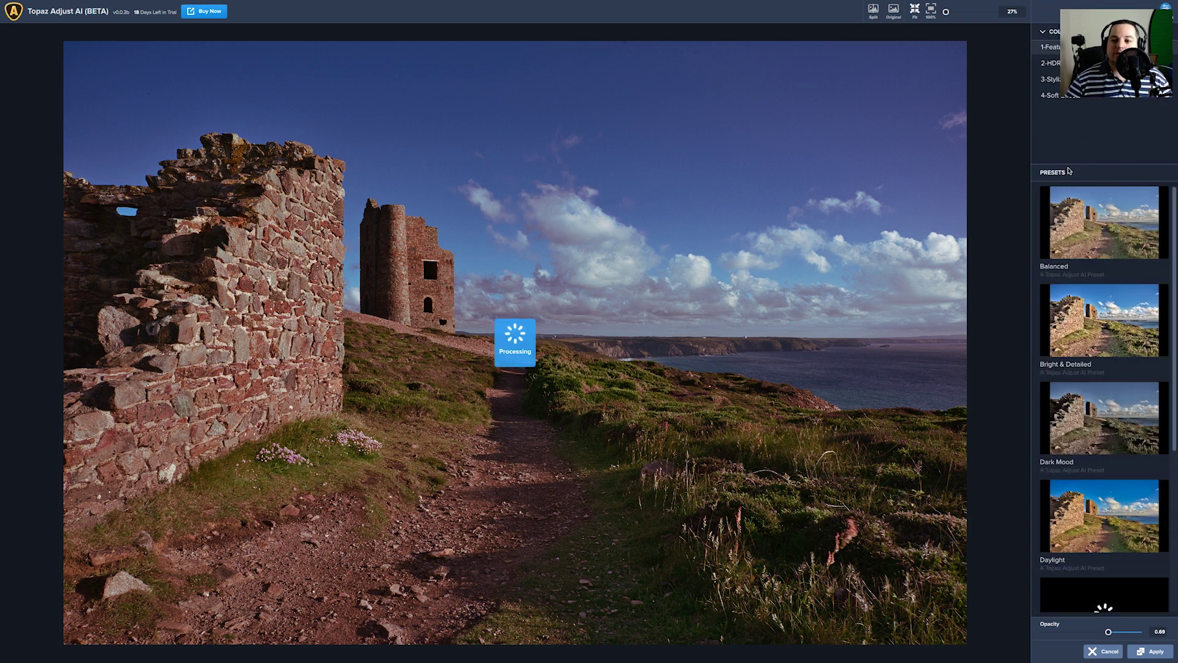
click(1090, 322)
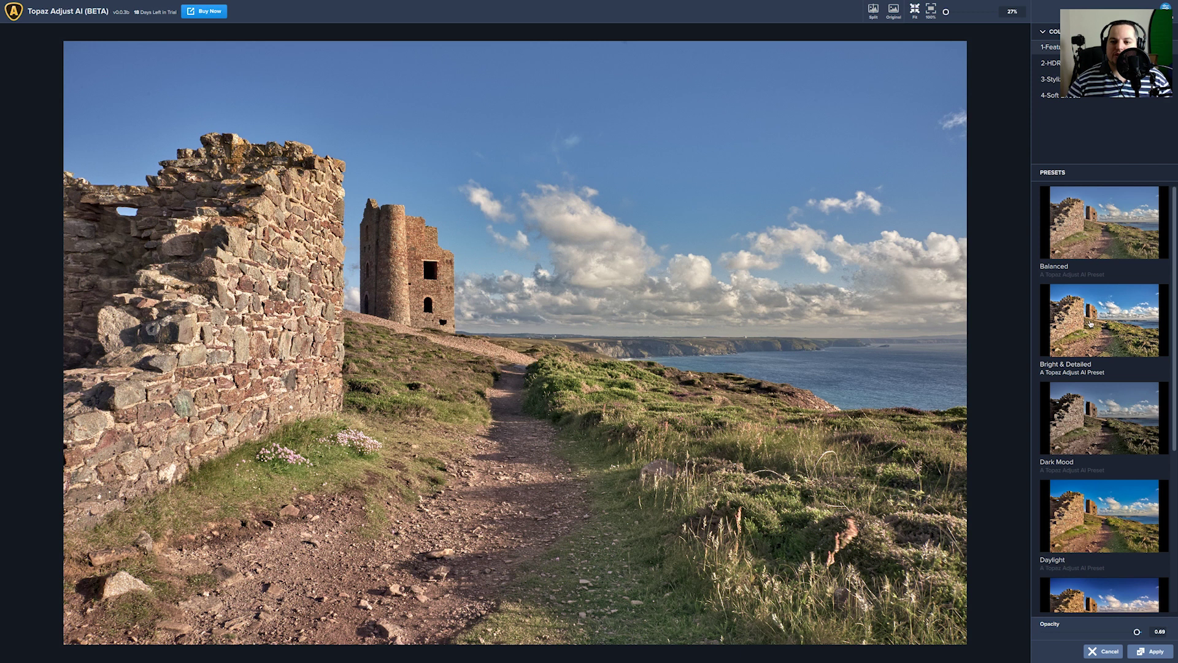
click(1080, 436)
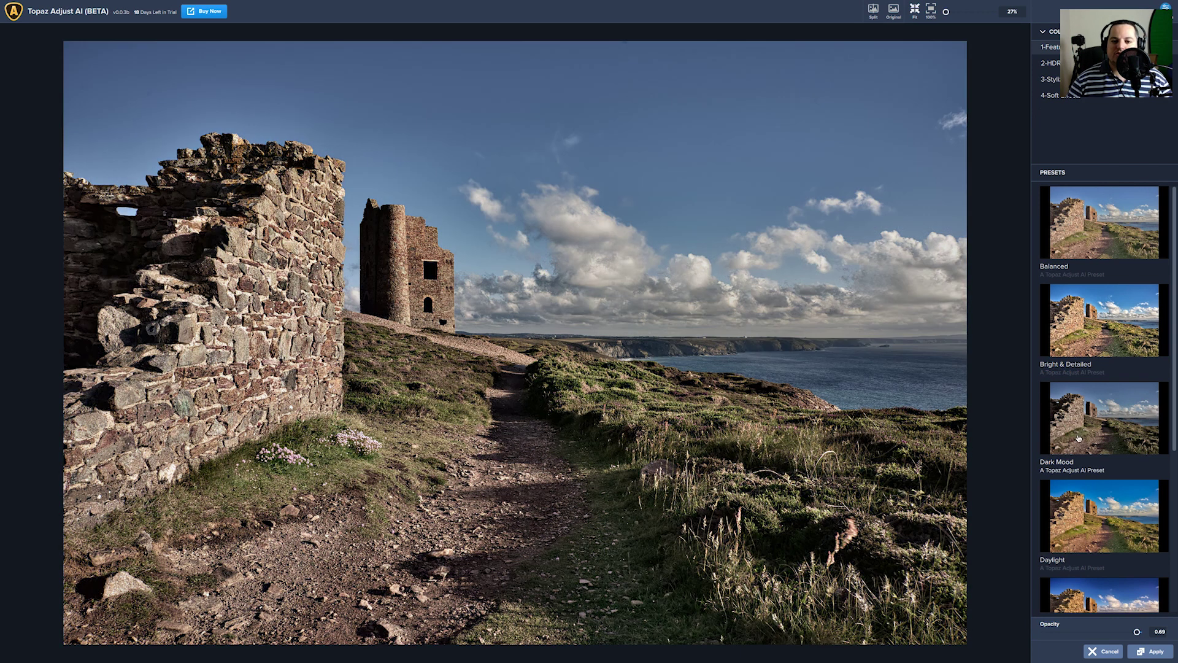